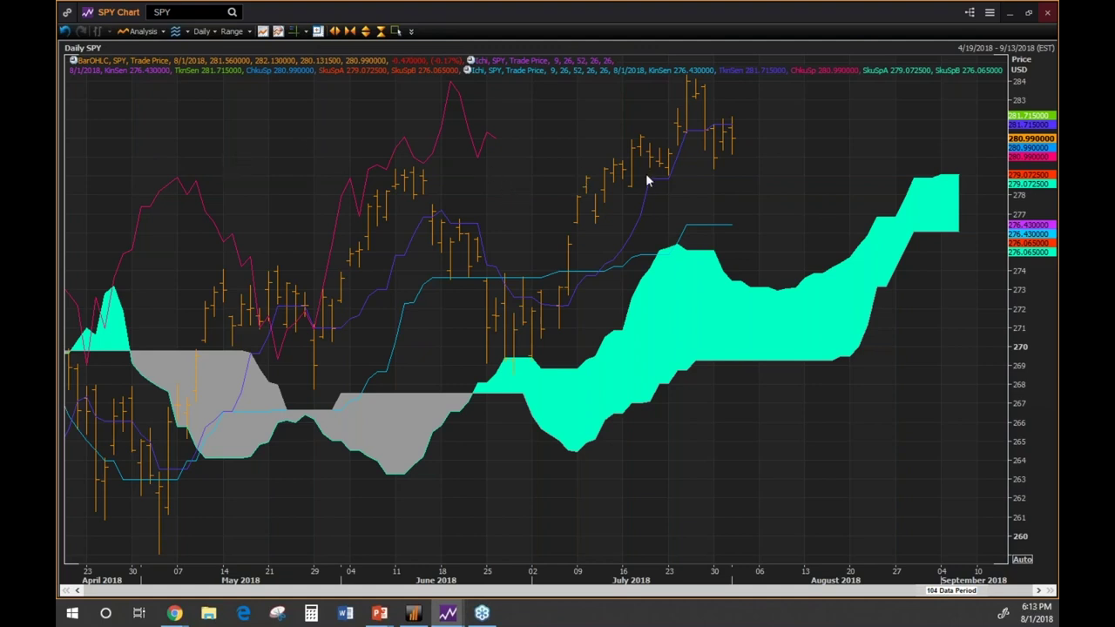
Examine the daily SPY Ichimoku chart, checking the Kijun-Sen, the cloud boundaries, the Chikou Span and the recent price bars.
{"action": "mouse_move", "coordinate": [642, 209]}
{"action": "mouse_move", "coordinate": [717, 230]}
{"action": "mouse_move", "coordinate": [716, 257]}
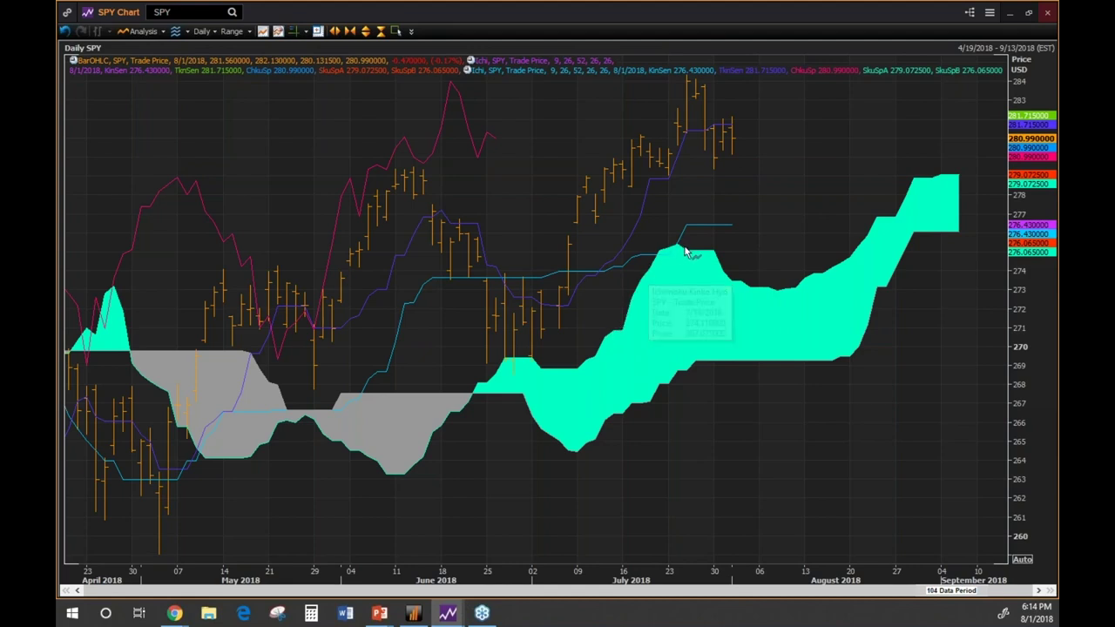
{"action": "mouse_move", "coordinate": [756, 276]}
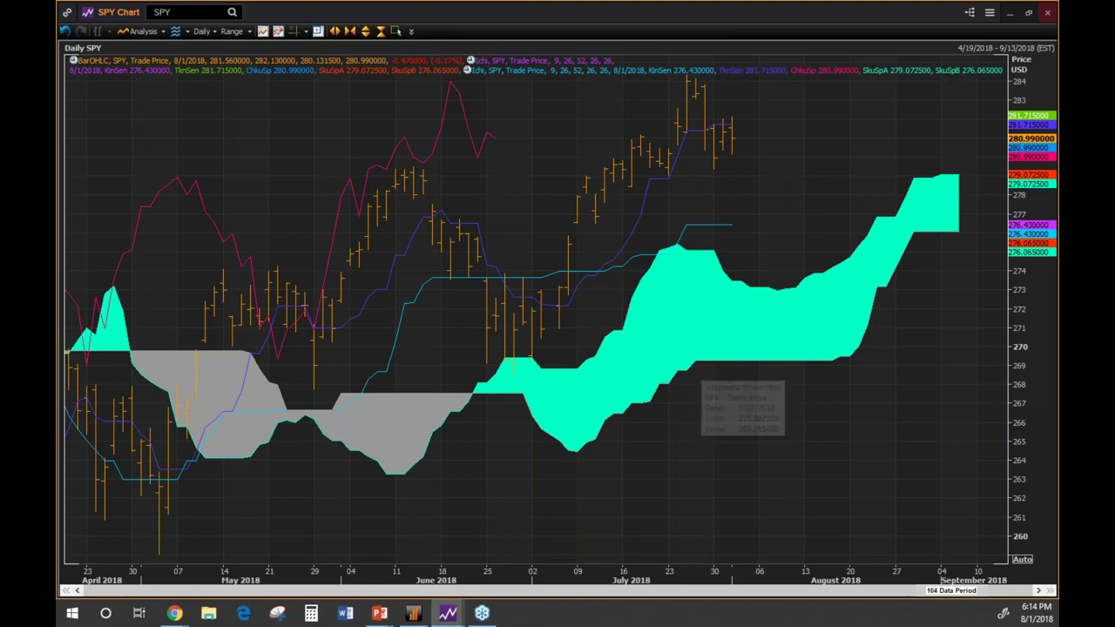
{"action": "mouse_move", "coordinate": [694, 230]}
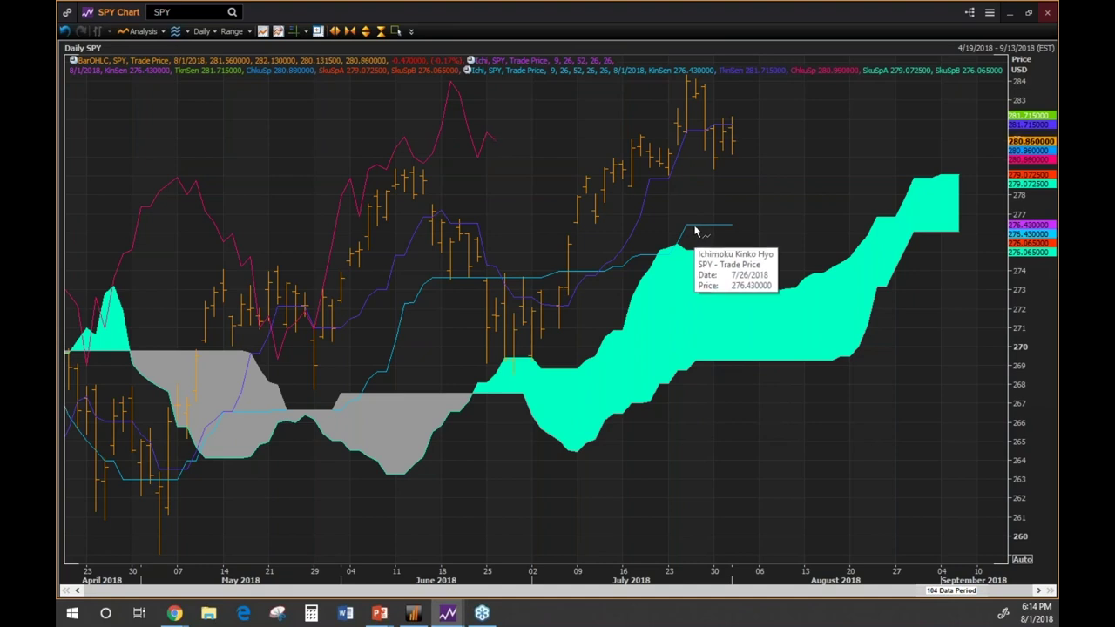
{"action": "mouse_move", "coordinate": [698, 135]}
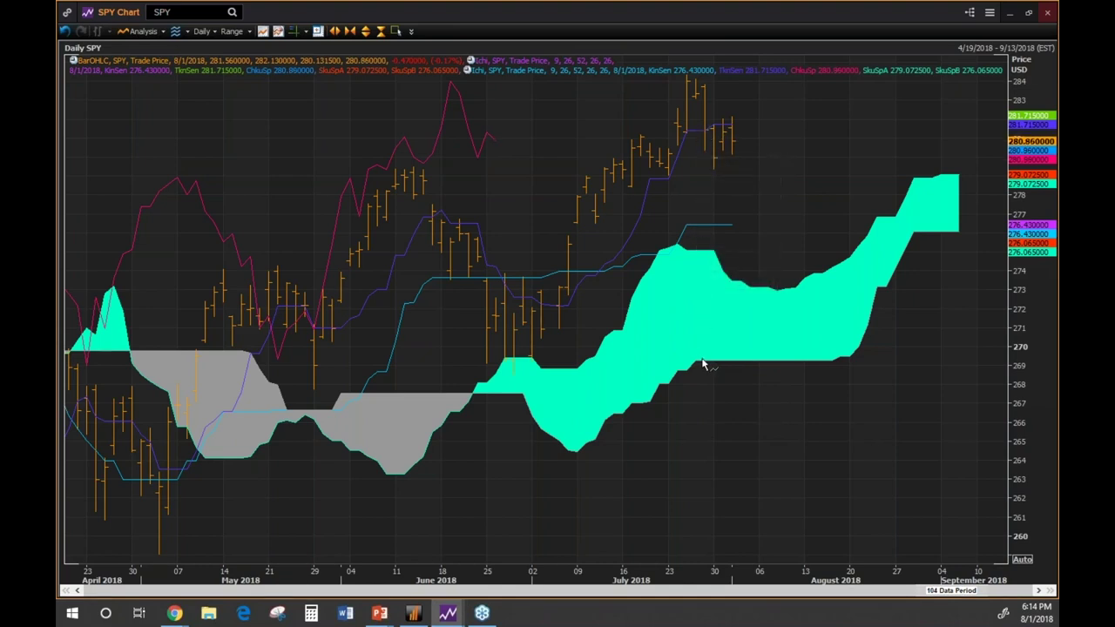
{"action": "mouse_move", "coordinate": [704, 367]}
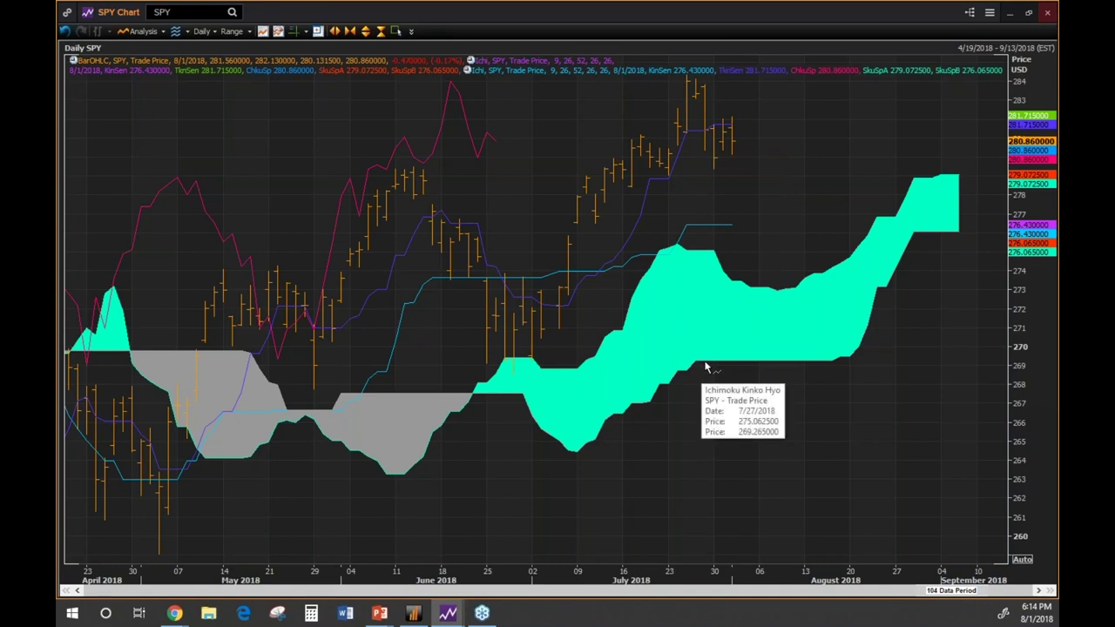
{"action": "mouse_move", "coordinate": [849, 365]}
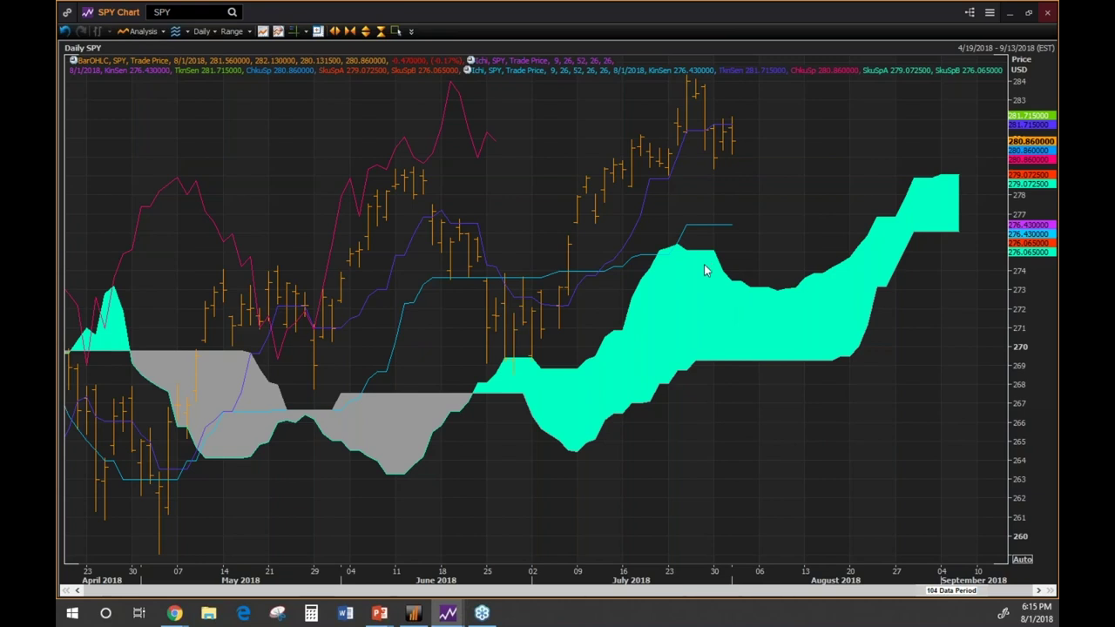
{"action": "mouse_move", "coordinate": [487, 145]}
{"action": "mouse_move", "coordinate": [736, 148]}
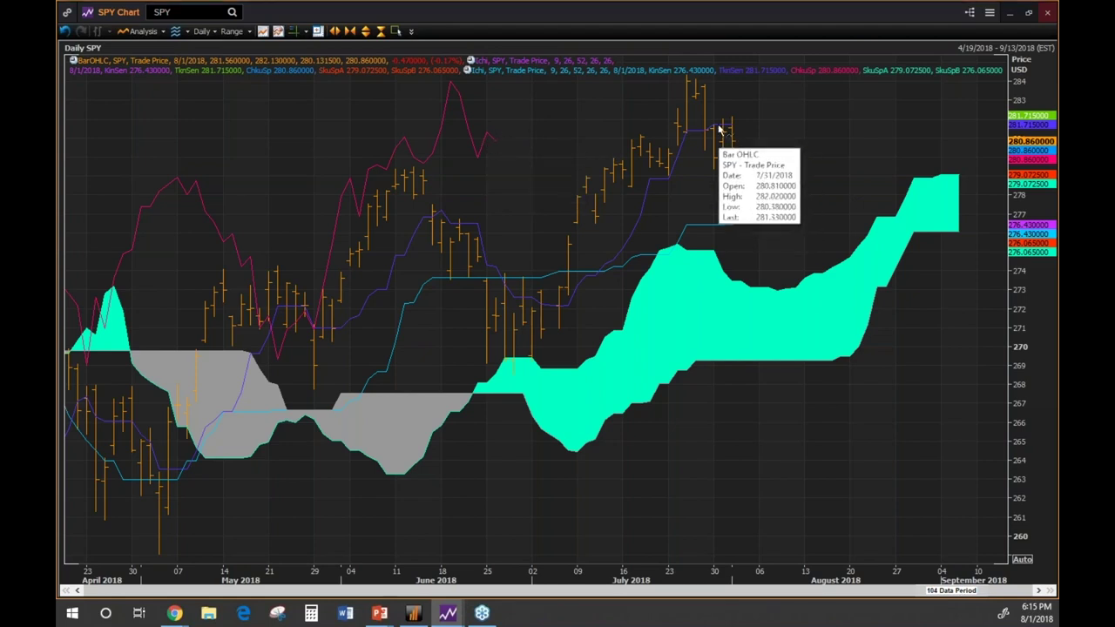
{"action": "mouse_move", "coordinate": [637, 153]}
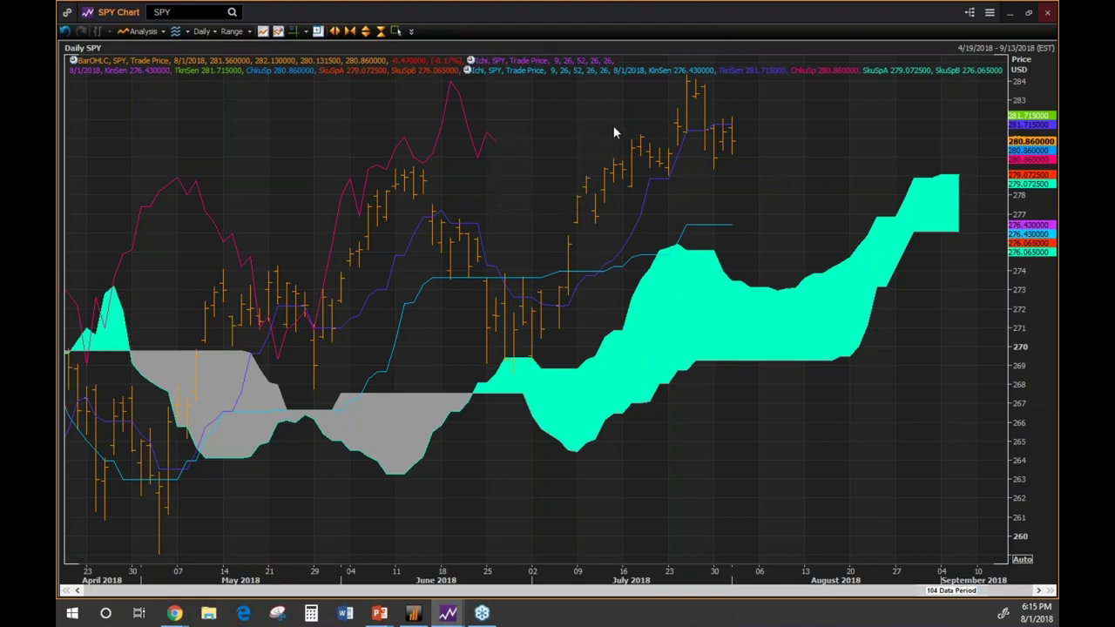
{"action": "mouse_move", "coordinate": [713, 266]}
Switch to MetaStock and zoom in on the SPY Ichimoku chart to show mid-March through August.
{"action": "left_click", "coordinate": [413, 613]}
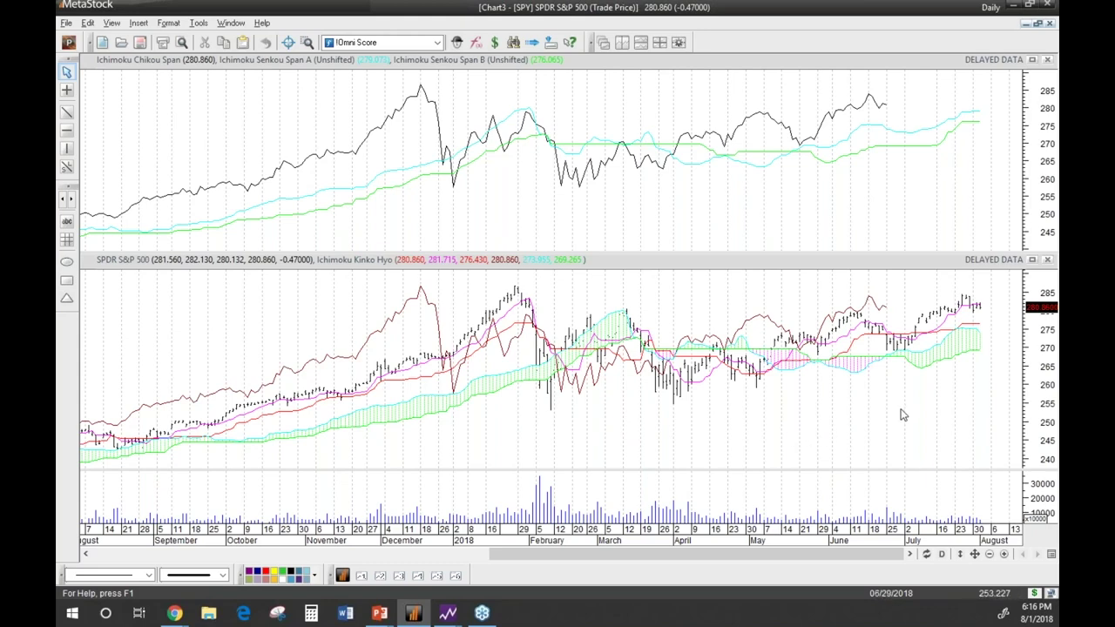
{"action": "left_click", "coordinate": [1004, 554]}
{"action": "left_click", "coordinate": [1004, 554]}
{"action": "left_click", "coordinate": [1004, 554]}
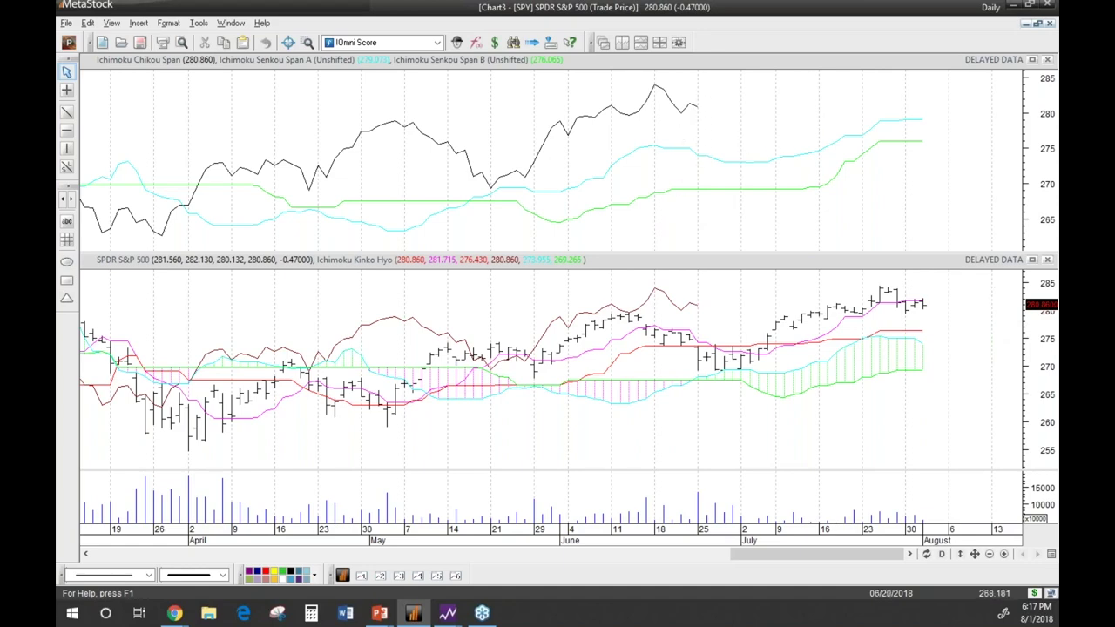
View the forward-shifted cloud in the other SPY Chart window for comparison, and return to MetaStock.
{"action": "mouse_move", "coordinate": [450, 612]}
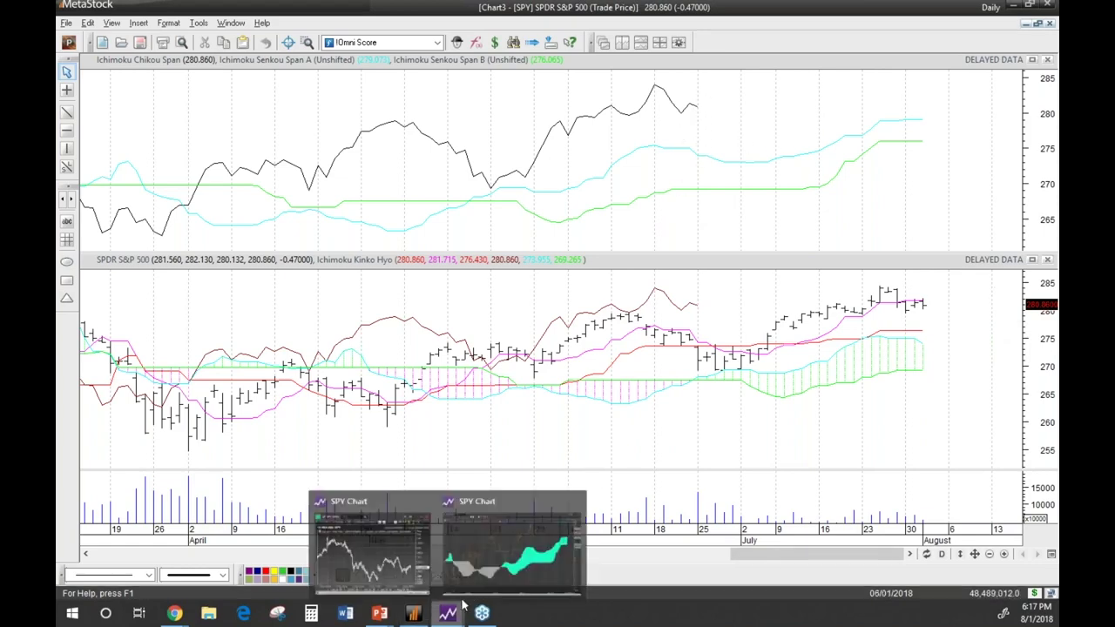
{"action": "left_click", "coordinate": [486, 542]}
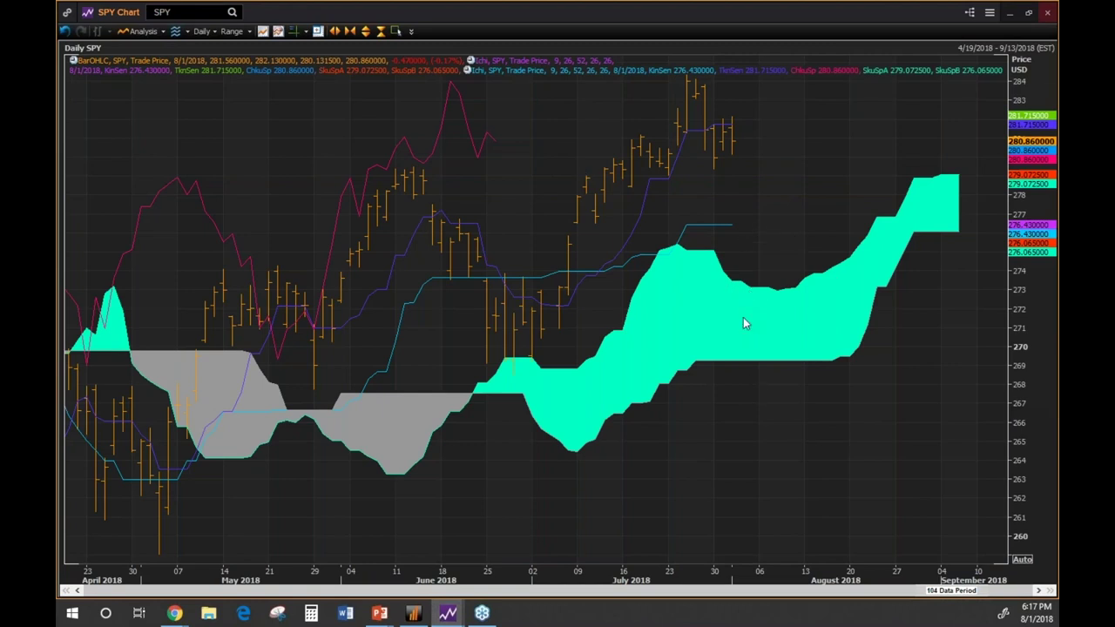
{"action": "left_click", "coordinate": [430, 614]}
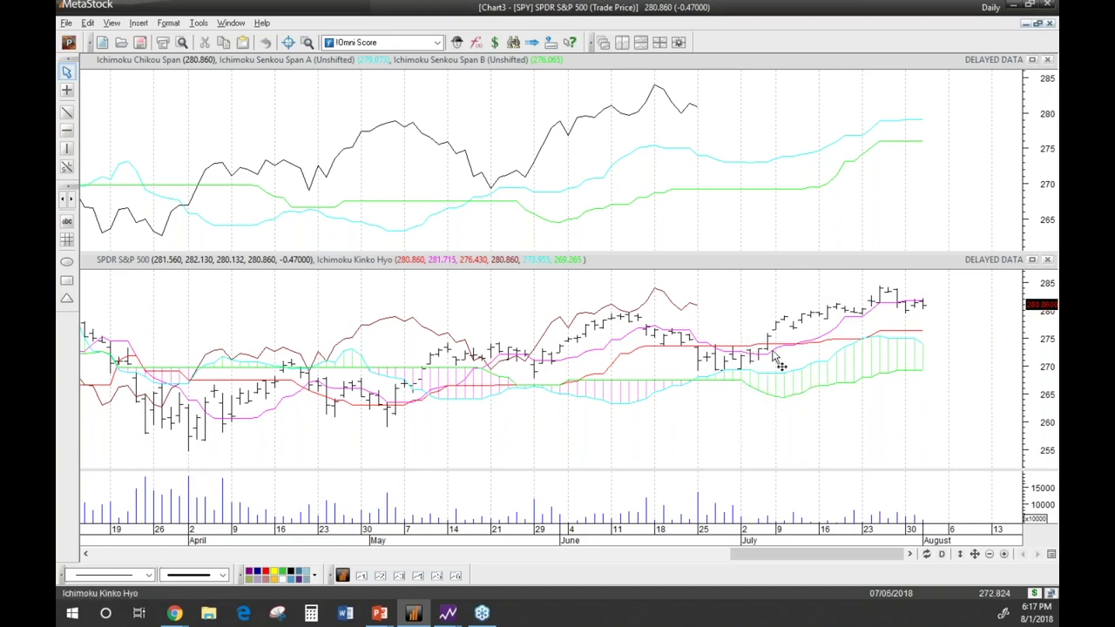
Examine the Tenkan-Sen and Kijun-Sen lines and their crossings on the SPY price chart.
{"action": "mouse_move", "coordinate": [843, 347]}
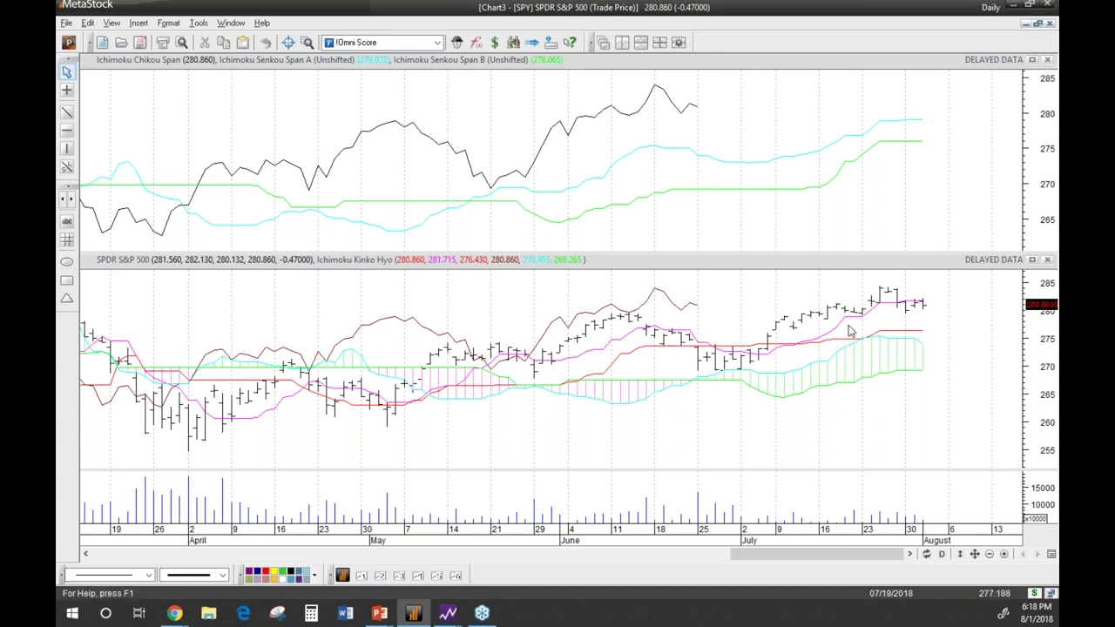
{"action": "mouse_move", "coordinate": [860, 320]}
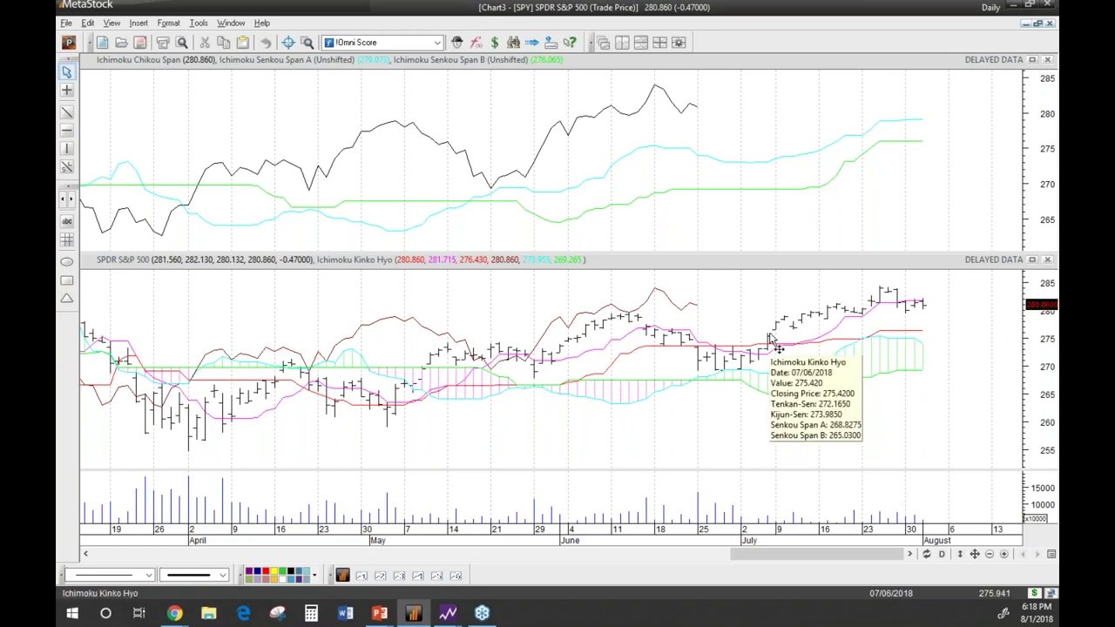
{"action": "mouse_move", "coordinate": [587, 349]}
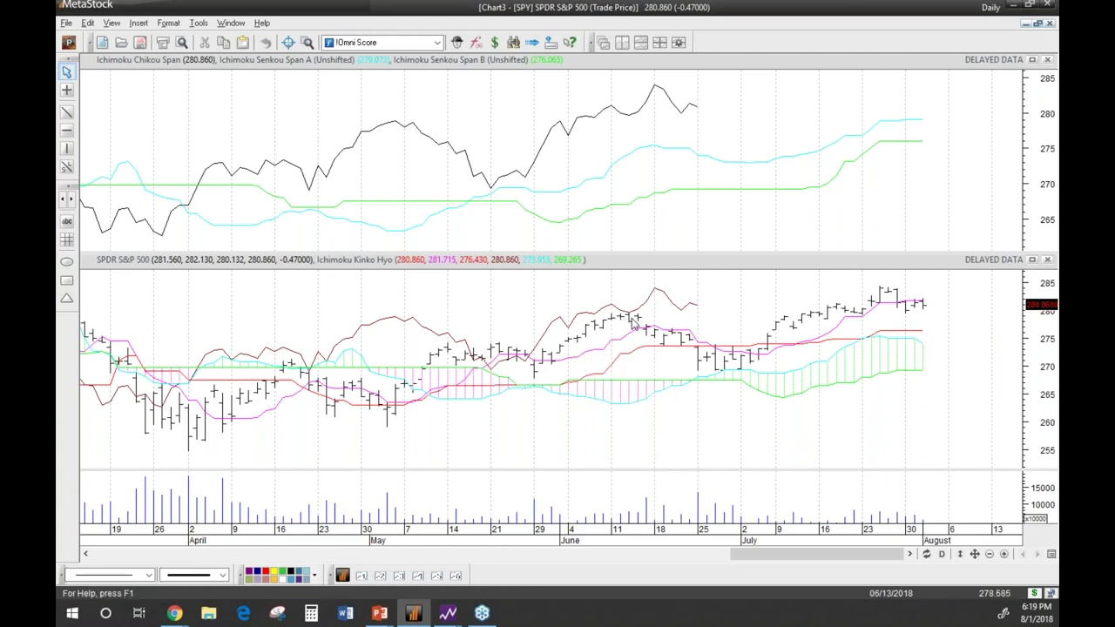
{"action": "mouse_move", "coordinate": [641, 332]}
{"action": "mouse_move", "coordinate": [384, 373]}
{"action": "mouse_move", "coordinate": [723, 383]}
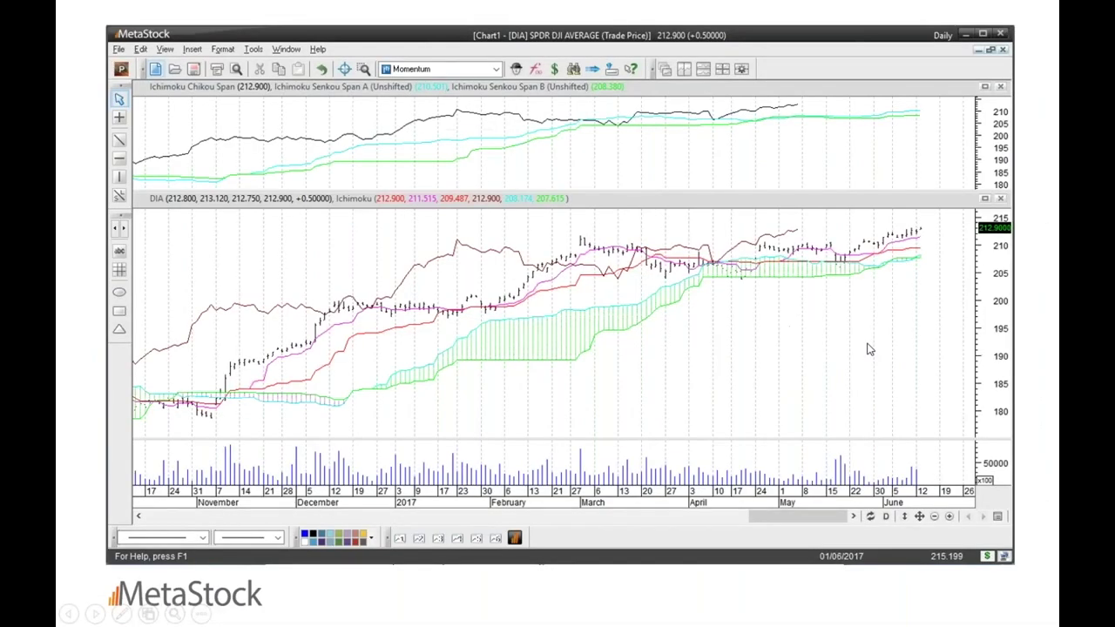
Advance the presentation to the Tenken Sen/Kijun Sen Cross slide, and return to MetaStock to inspect the crosses on SPY.
{"action": "left_click", "coordinate": [854, 289]}
{"action": "left_click", "coordinate": [852, 279]}
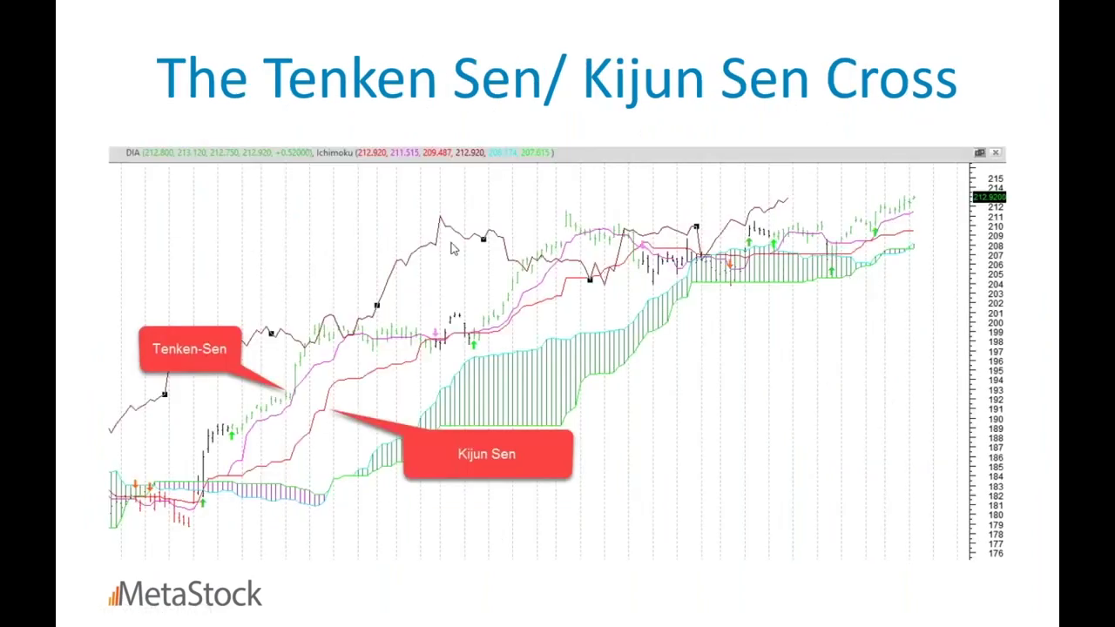
{"action": "key", "text": "alt+Tab"}
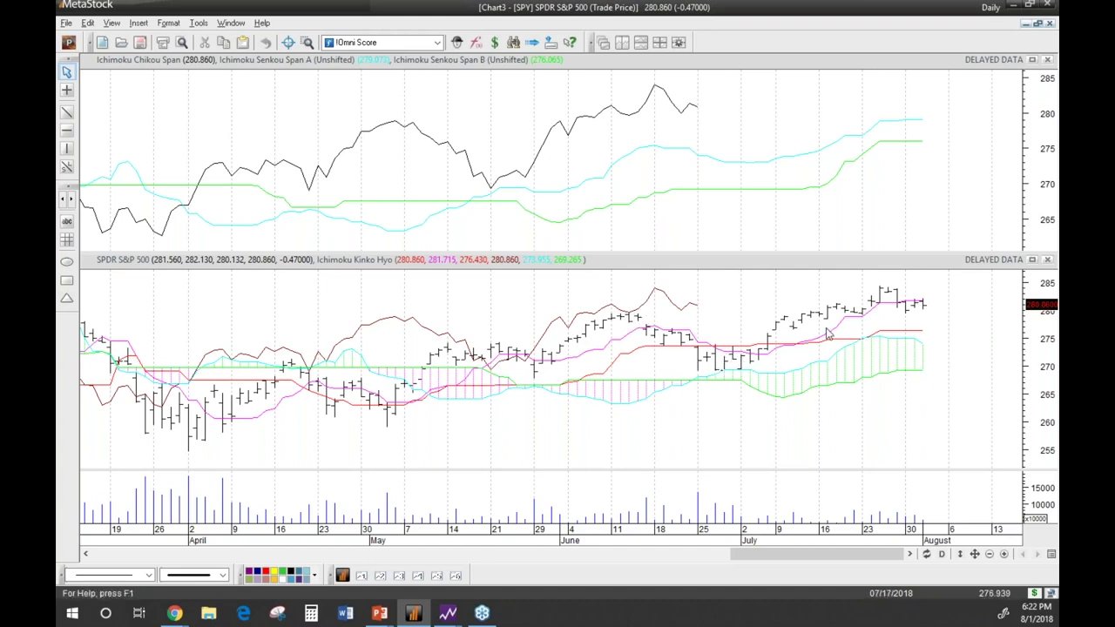
{"action": "mouse_move", "coordinate": [804, 336]}
{"action": "mouse_move", "coordinate": [553, 397]}
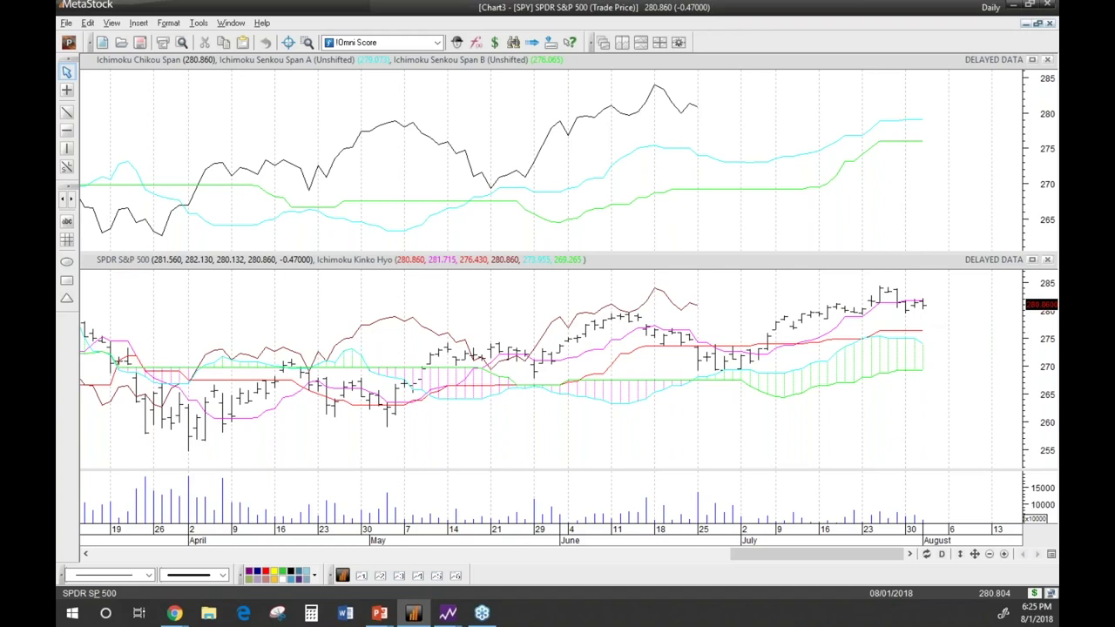
Try drawing a trendline between the Chikou Span's last point and the latest SPY price bar.
{"action": "left_click", "coordinate": [67, 113]}
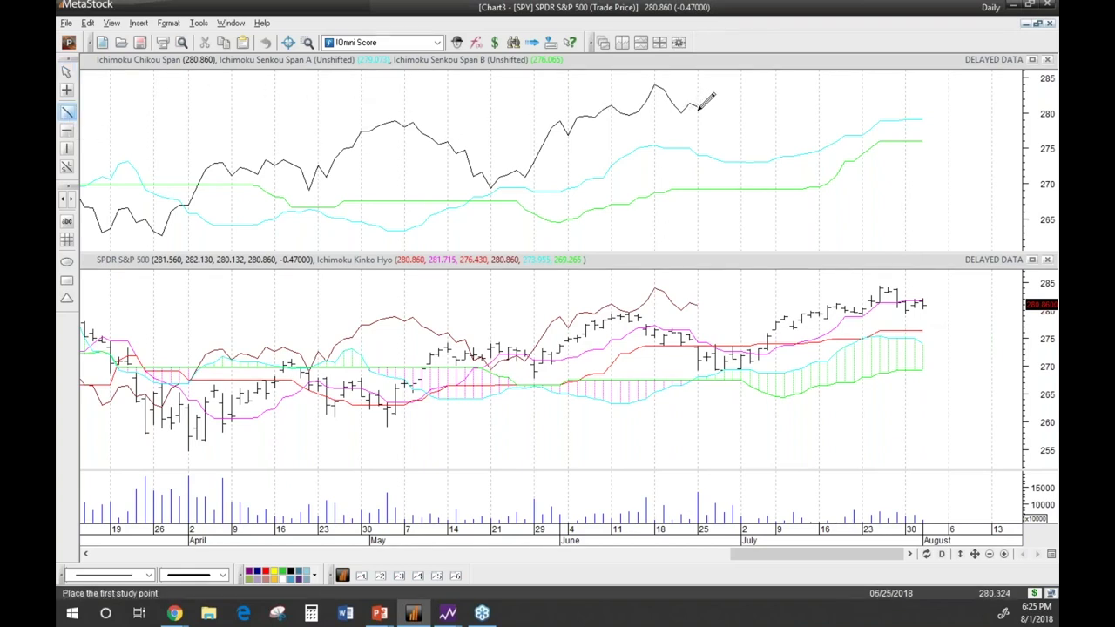
{"action": "left_click_drag", "start_coordinate": [702, 103], "coordinate": [925, 305]}
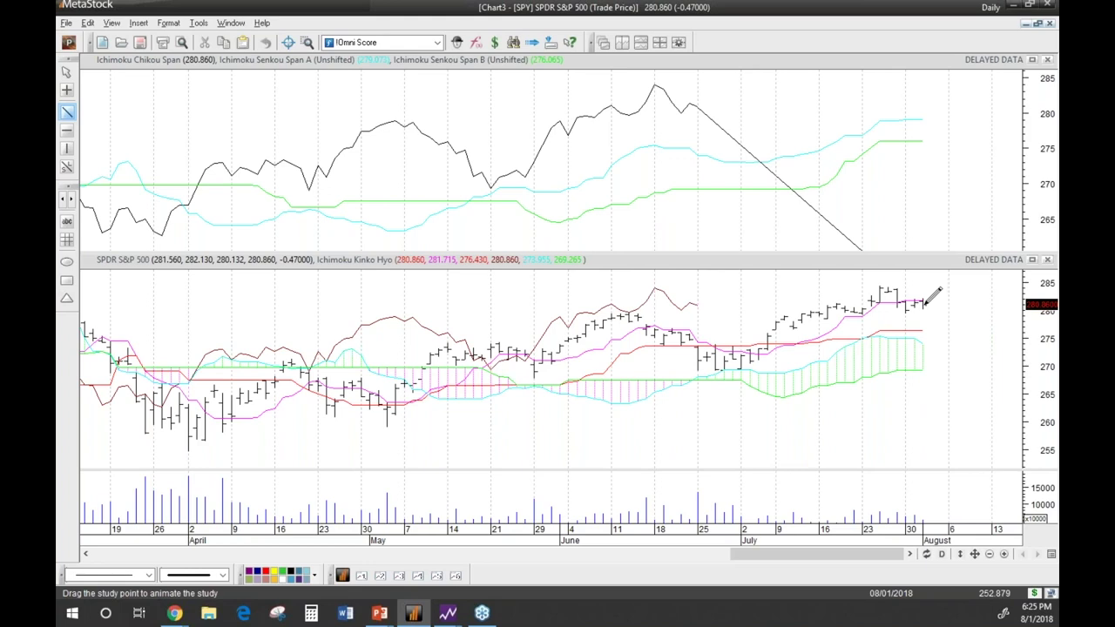
{"action": "left_click_drag", "start_coordinate": [926, 305], "coordinate": [693, 105]}
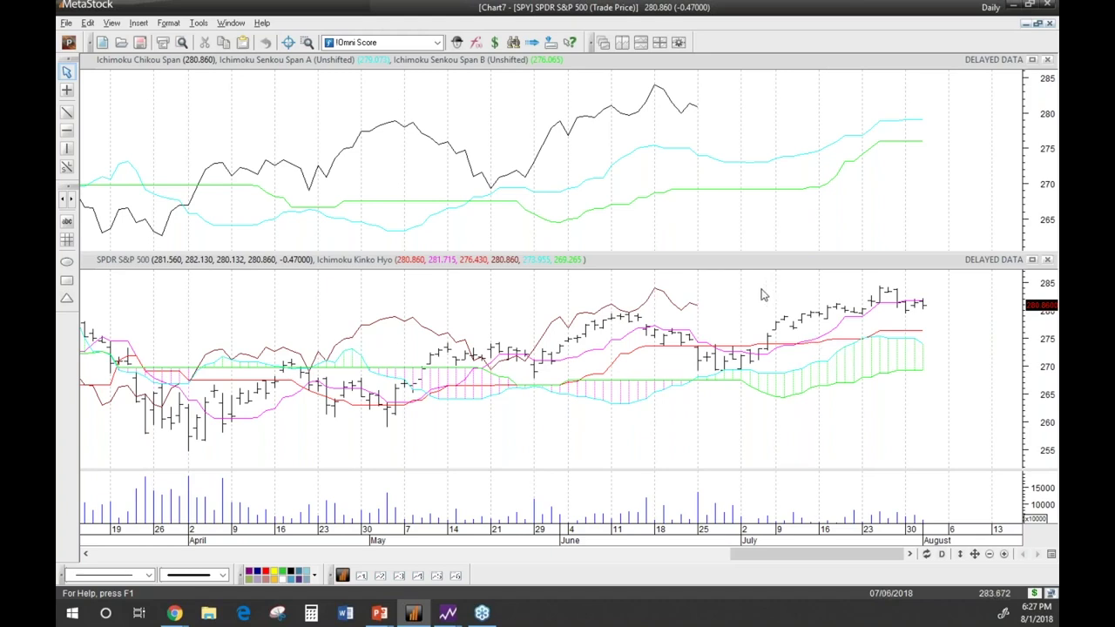
Zoom out the SPY chart to show October 2017 through August 2018.
{"action": "mouse_move", "coordinate": [442, 219]}
{"action": "mouse_move", "coordinate": [620, 359]}
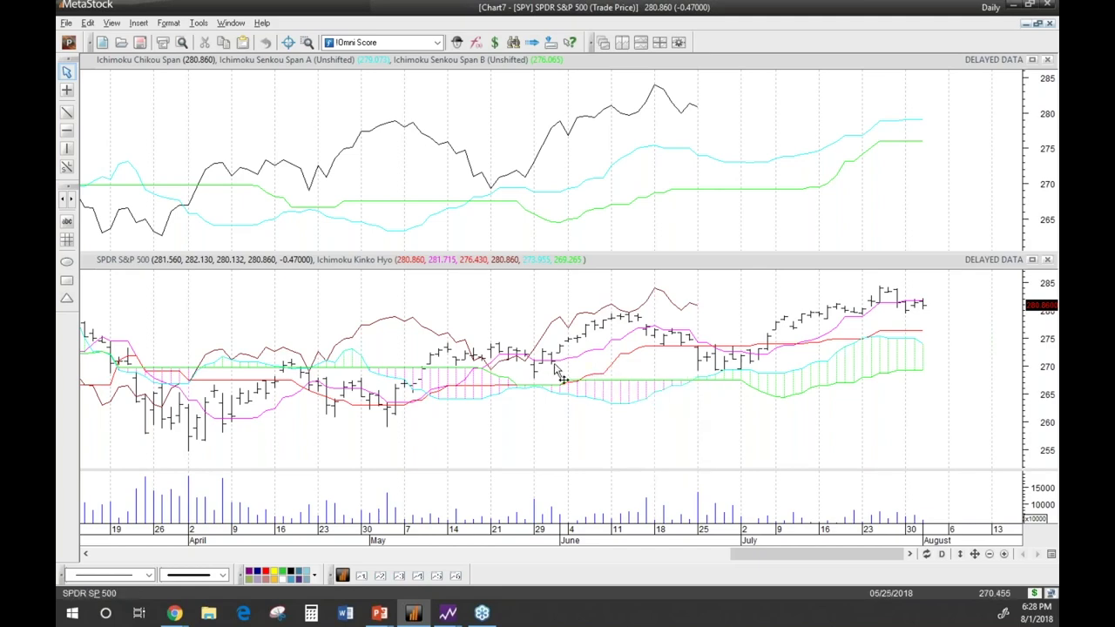
{"action": "left_click", "coordinate": [989, 555]}
{"action": "left_click", "coordinate": [989, 554]}
{"action": "left_click", "coordinate": [989, 556]}
{"action": "left_click", "coordinate": [989, 556]}
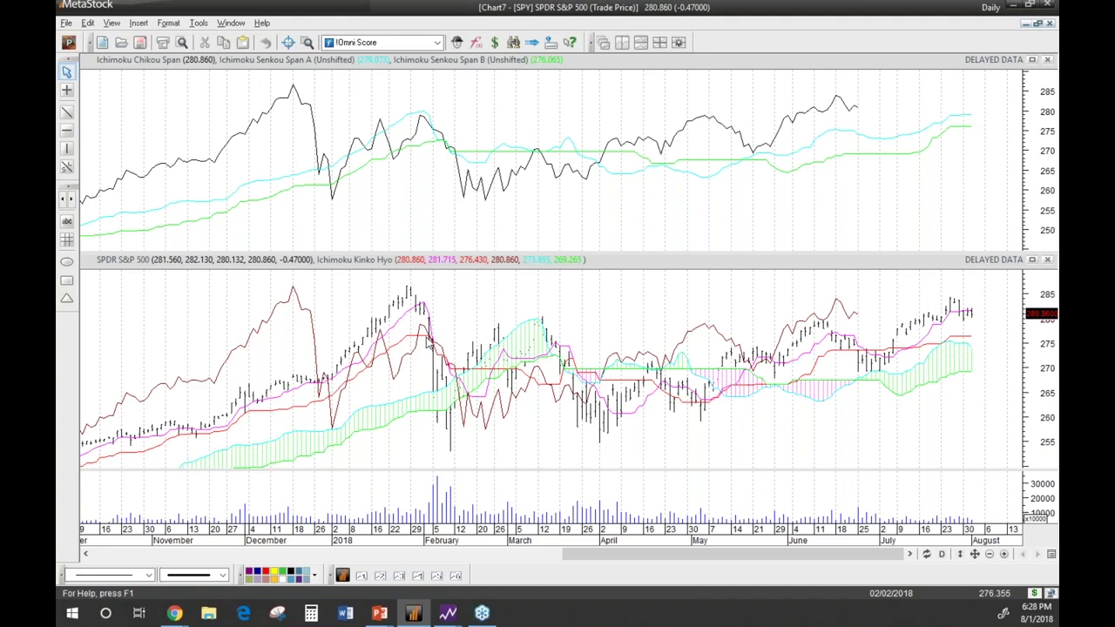
Examine the February 2018 Tenkan-Sen/Kijun-Sen cross with the chart shifted back to July 2017, and return to the latest bars.
{"action": "mouse_move", "coordinate": [443, 360]}
{"action": "left_click", "coordinate": [570, 555]}
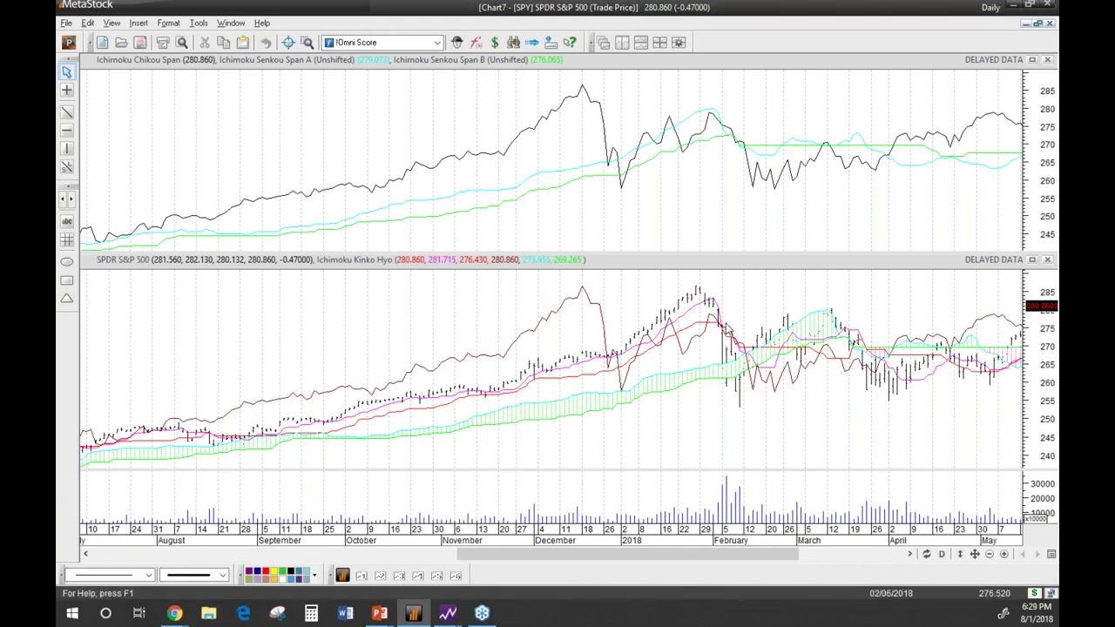
{"action": "mouse_move", "coordinate": [722, 335]}
{"action": "left_click_drag", "start_coordinate": [716, 560], "coordinate": [846, 560]}
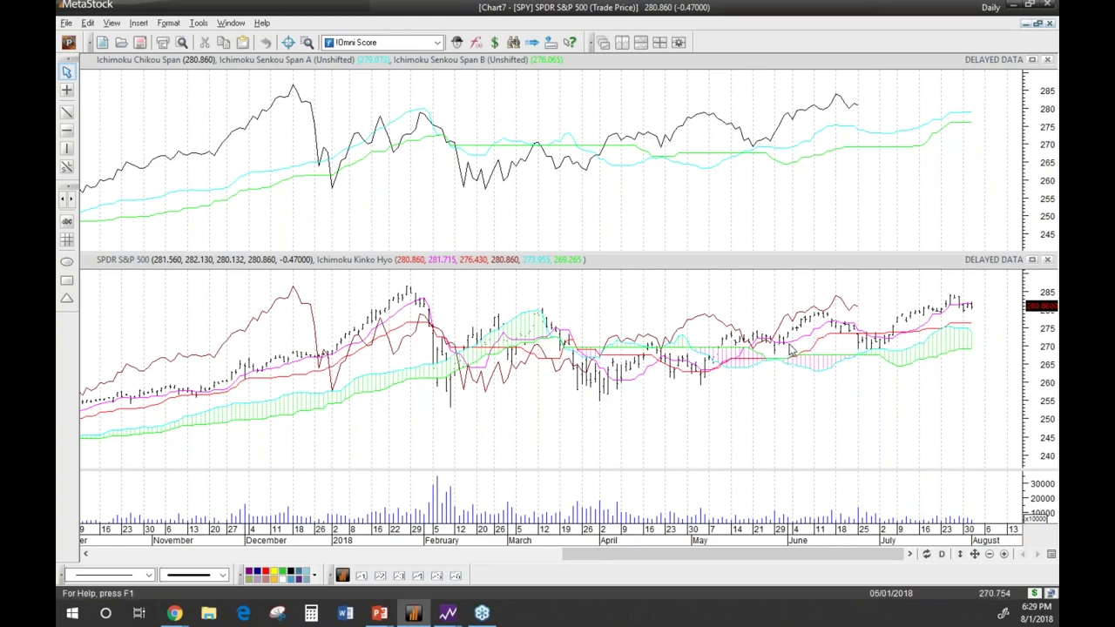
{"action": "mouse_move", "coordinate": [827, 343]}
Try to attach the Ichimoku Master (Complete) expert from the Expert Advisor, and close it.
{"action": "left_click", "coordinate": [457, 44]}
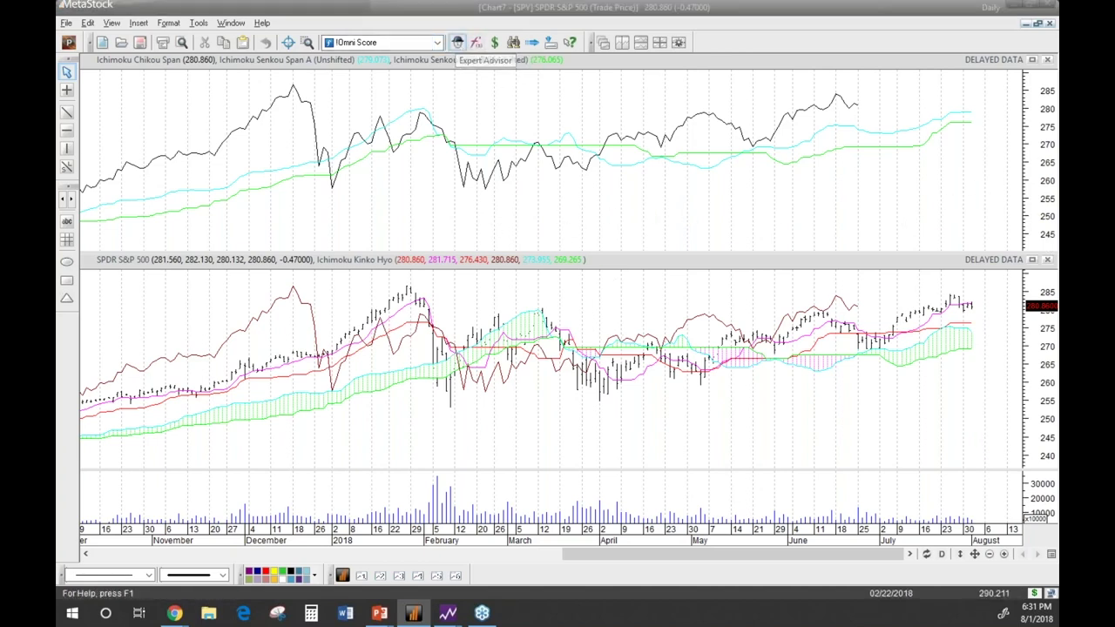
{"action": "scroll", "coordinate": [652, 341], "scroll_direction": "down", "scroll_amount": 3}
{"action": "left_click_drag", "start_coordinate": [796, 184], "coordinate": [797, 316]}
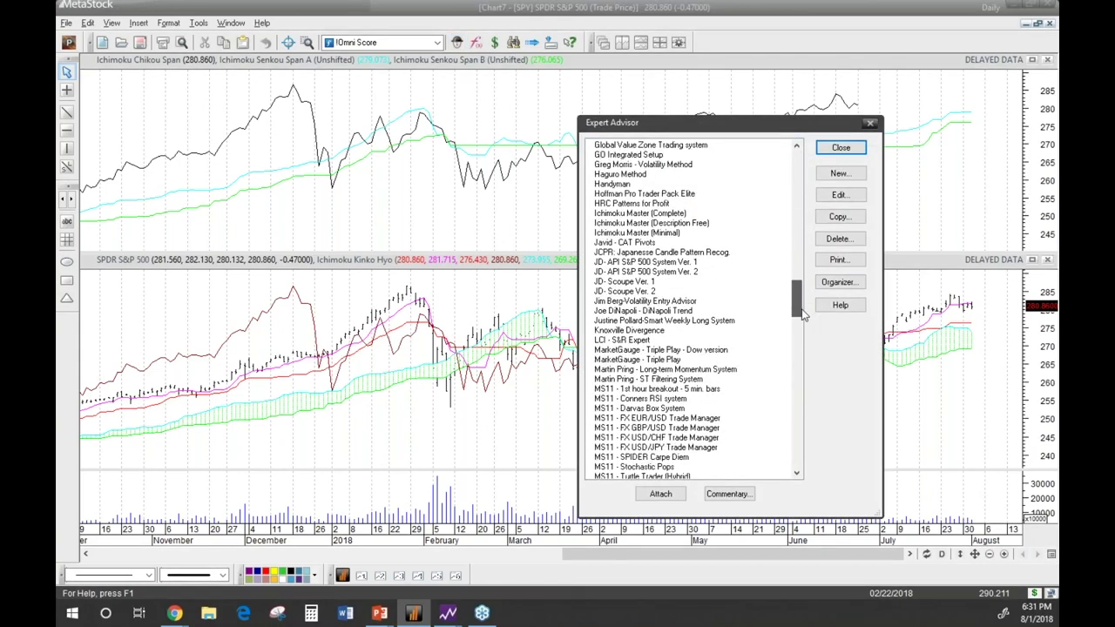
{"action": "left_click", "coordinate": [631, 213]}
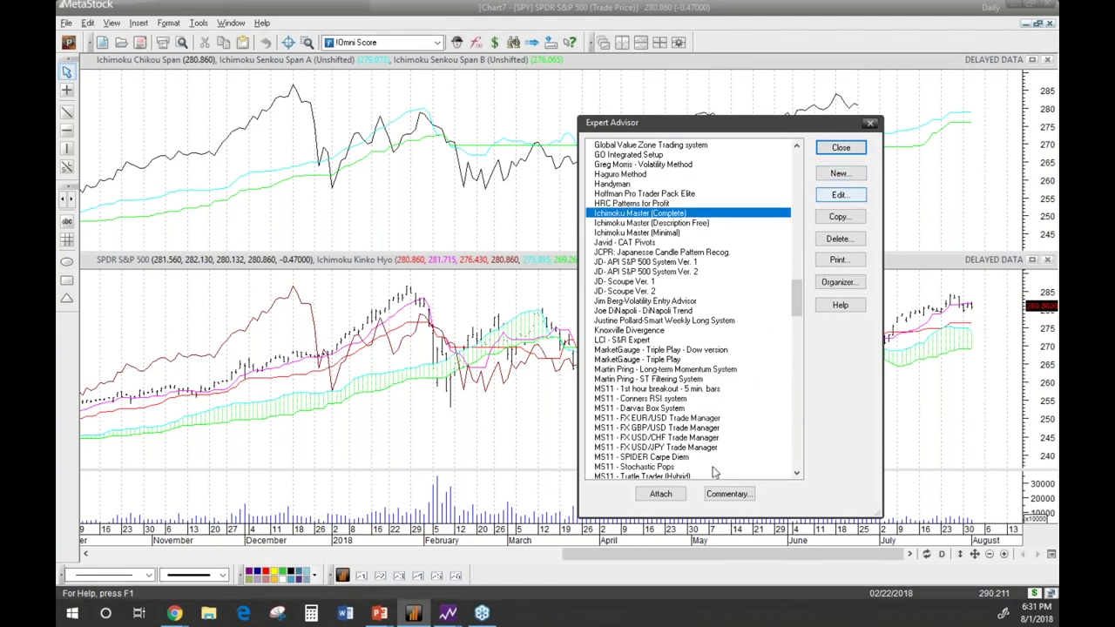
{"action": "left_click", "coordinate": [660, 494]}
{"action": "left_click", "coordinate": [841, 148]}
Attach the Ichimoku Master (Complete) expert directly to the SPY chart.
{"action": "right_click", "coordinate": [1035, 538]}
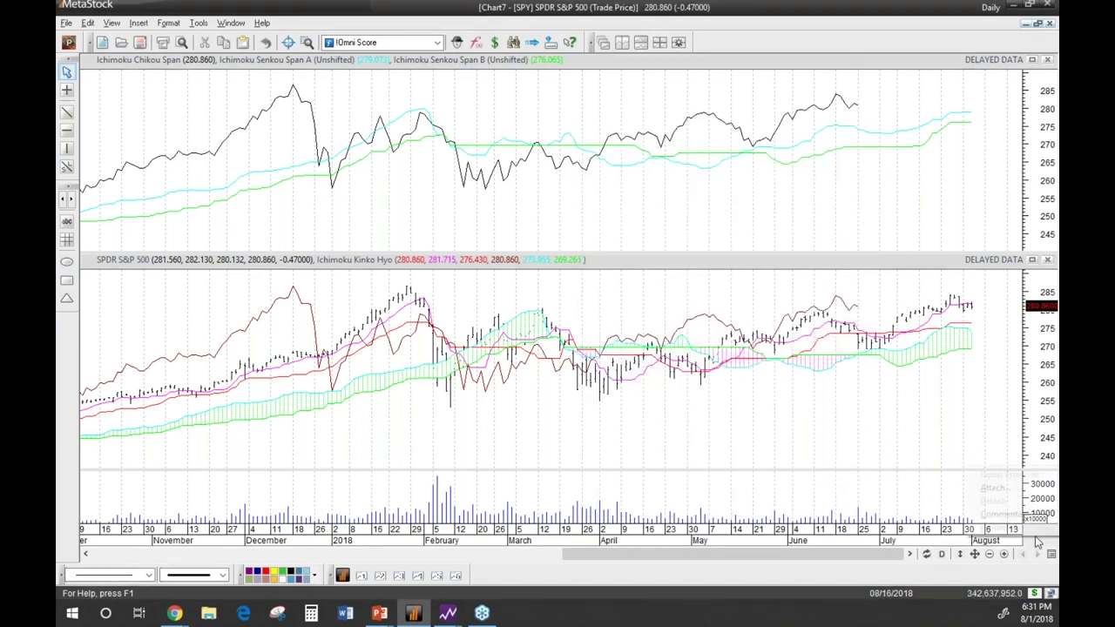
{"action": "left_click", "coordinate": [993, 487]}
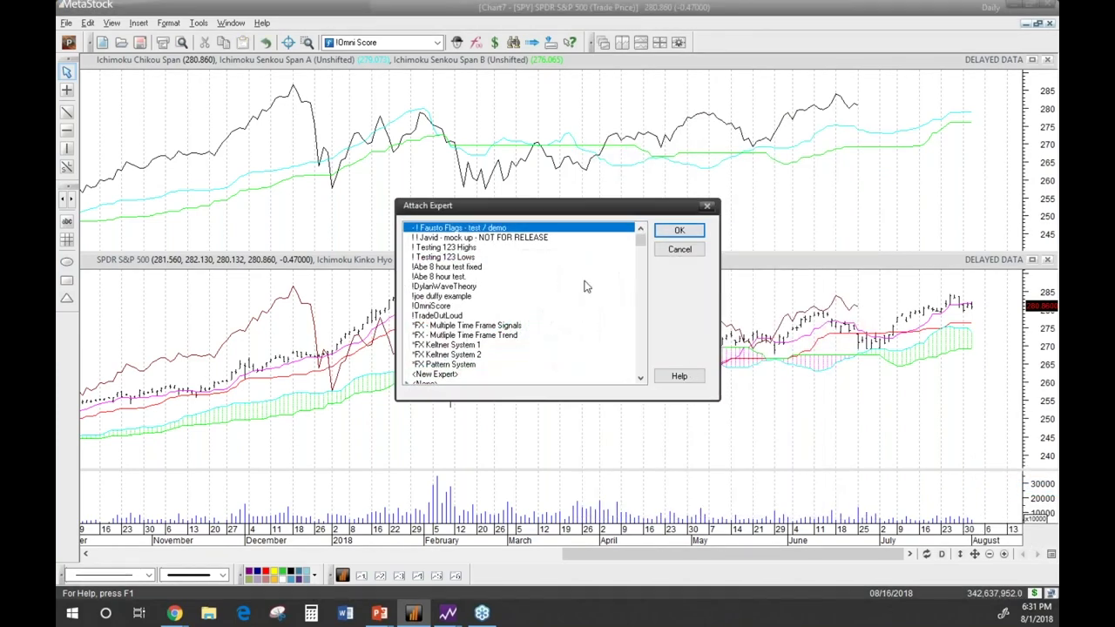
{"action": "left_click_drag", "start_coordinate": [638, 244], "coordinate": [644, 302]}
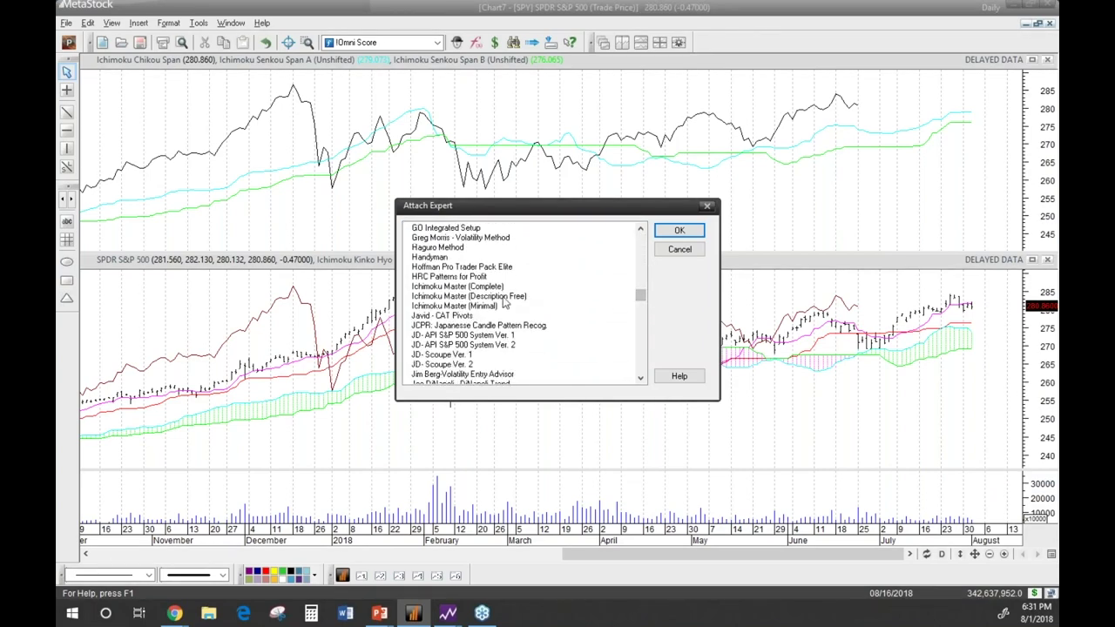
{"action": "left_click", "coordinate": [490, 287]}
{"action": "left_click", "coordinate": [679, 231]}
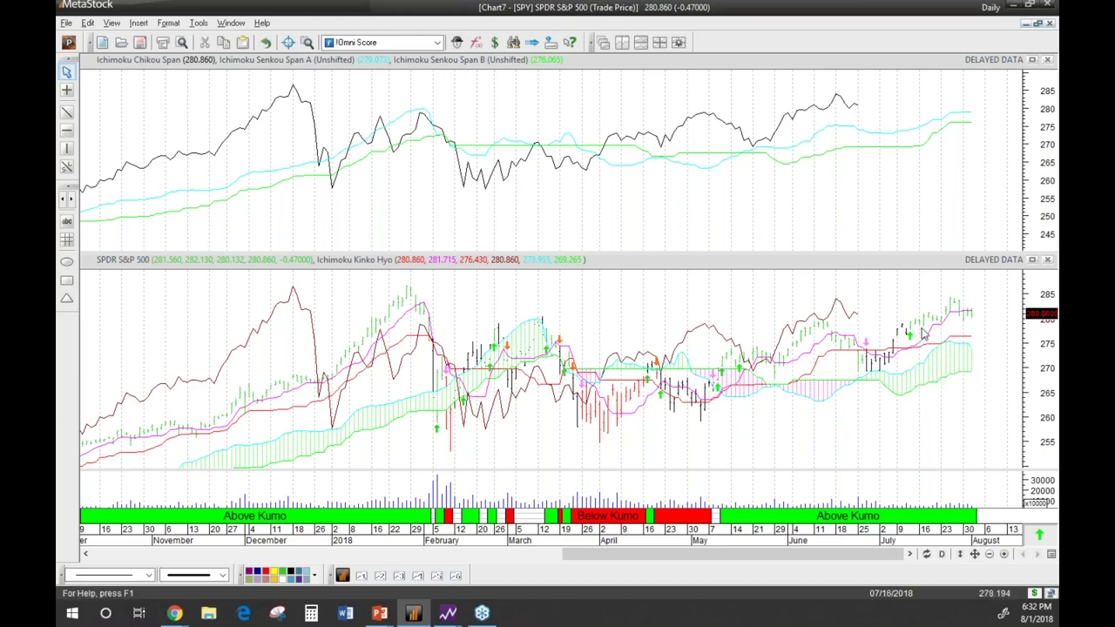
Examine the expert's signals around the latest SPY bars and open the attached expert's commentary.
{"action": "mouse_move", "coordinate": [973, 320]}
{"action": "mouse_move", "coordinate": [966, 126]}
{"action": "mouse_move", "coordinate": [865, 329]}
{"action": "right_click", "coordinate": [1041, 535]}
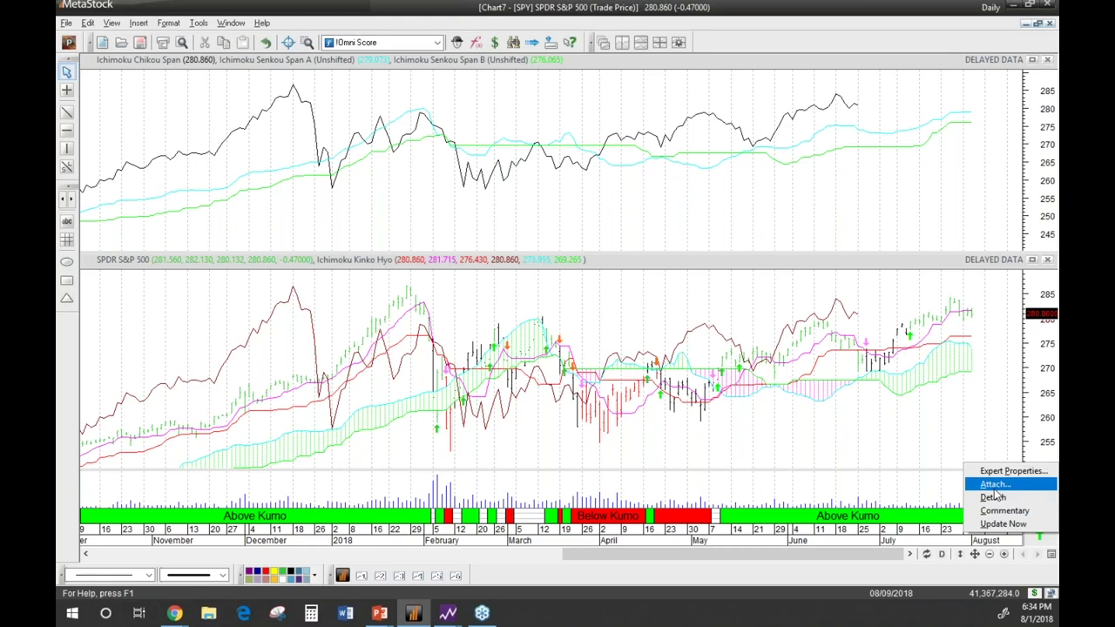
{"action": "left_click", "coordinate": [1002, 511]}
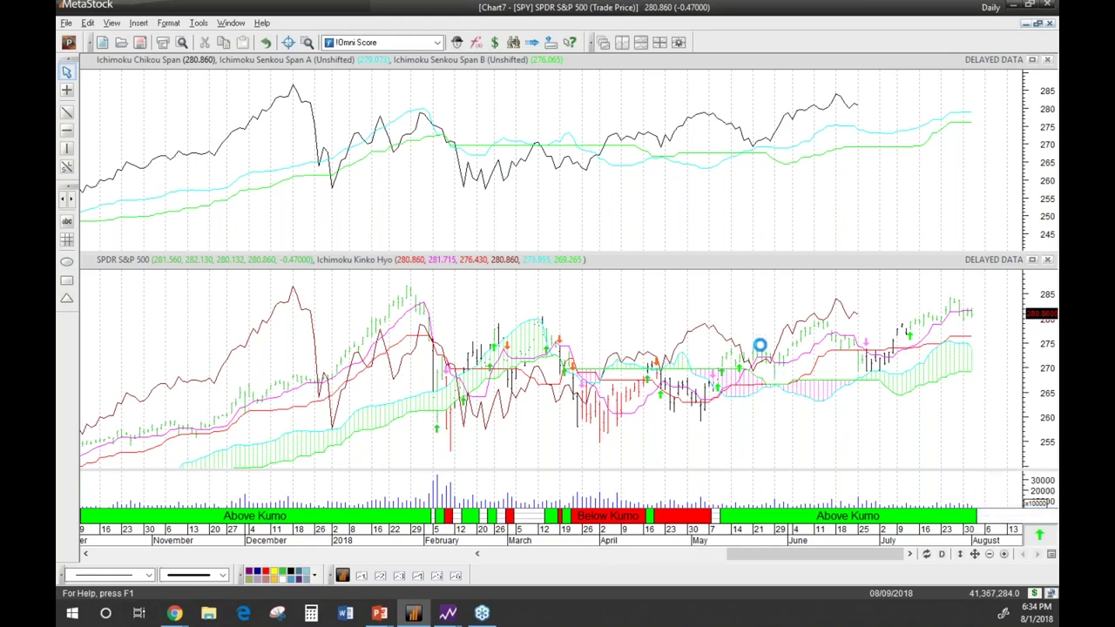
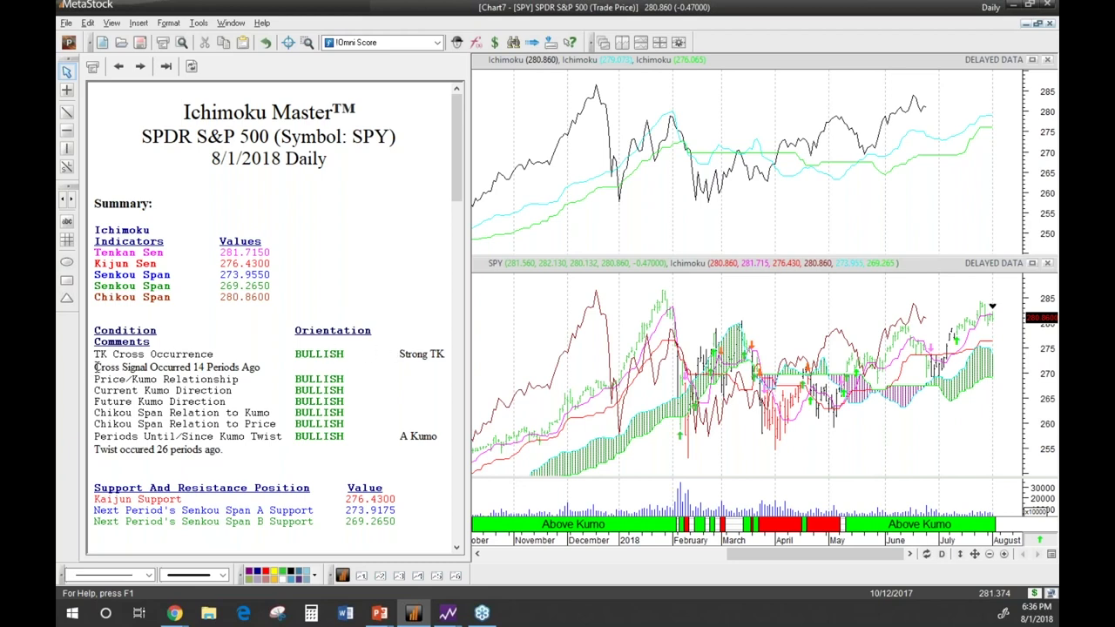
Highlight the TK cross and Price/Kumo Relationship lines in the 8/1/2018 commentary and compare them with the chart.
{"action": "left_click_drag", "start_coordinate": [95, 366], "coordinate": [262, 370]}
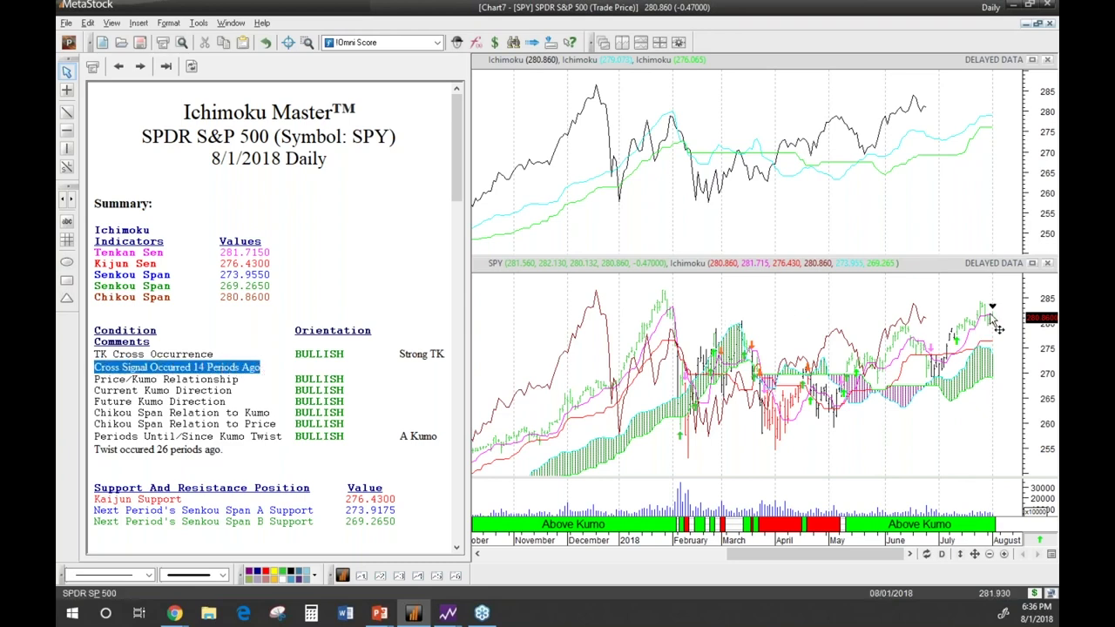
{"action": "mouse_move", "coordinate": [962, 342]}
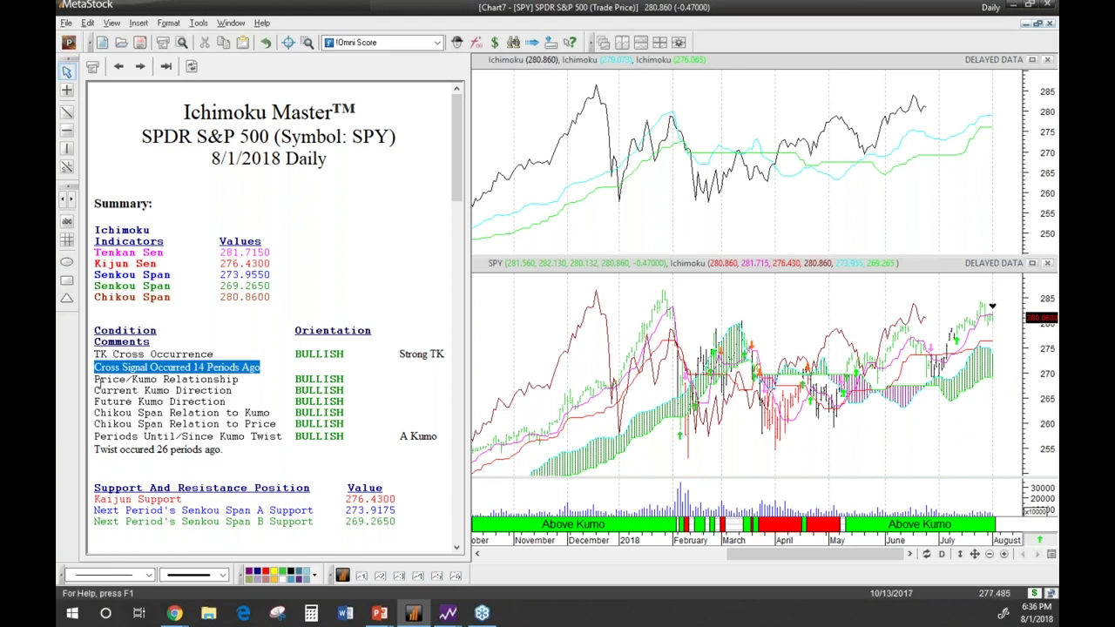
{"action": "left_click_drag", "start_coordinate": [95, 380], "coordinate": [245, 381]}
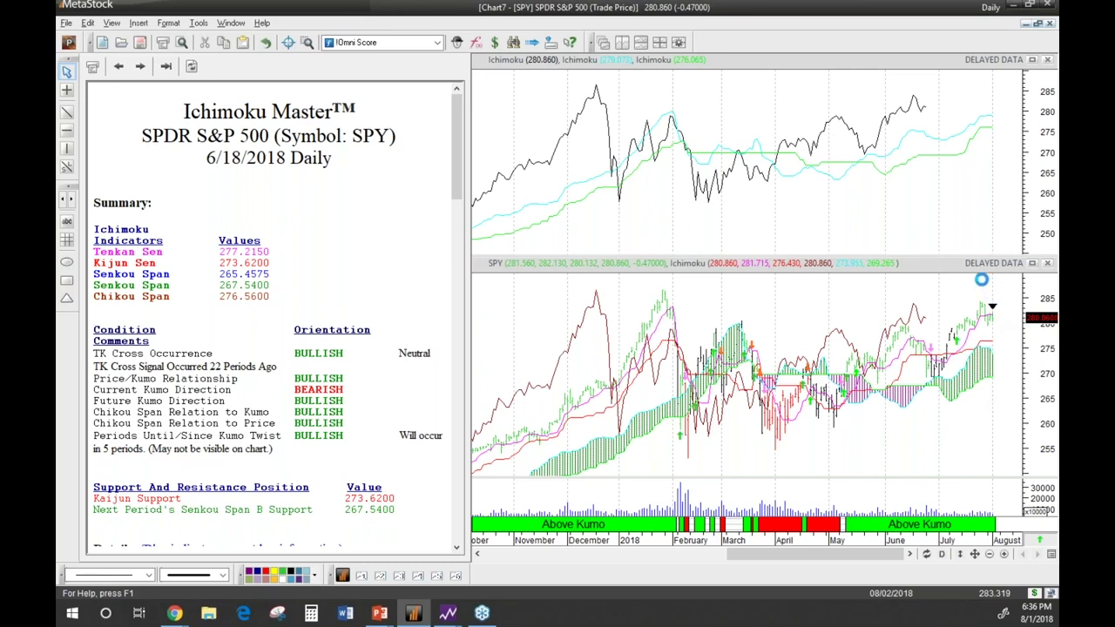
{"action": "left_click", "coordinate": [977, 275]}
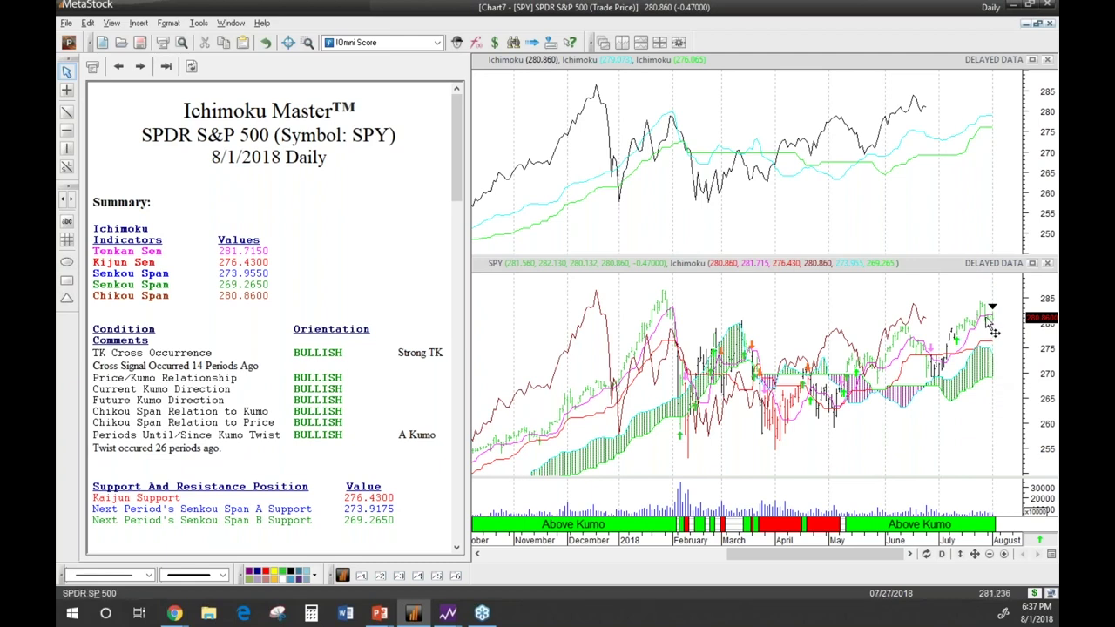
{"action": "mouse_move", "coordinate": [992, 330]}
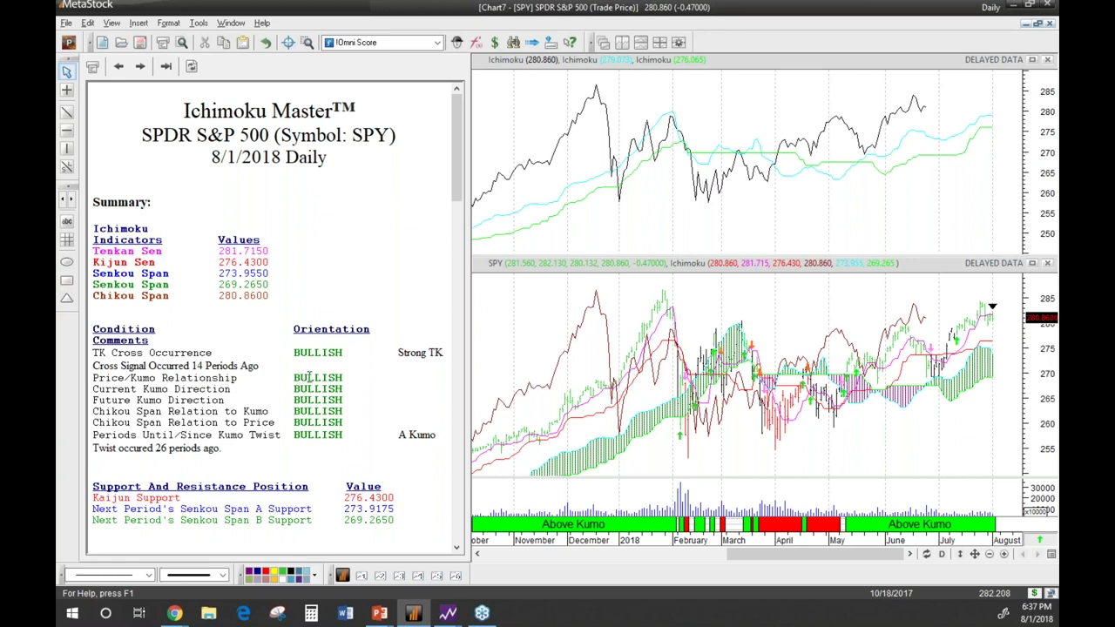
{"action": "left_click_drag", "start_coordinate": [349, 377], "coordinate": [95, 355]}
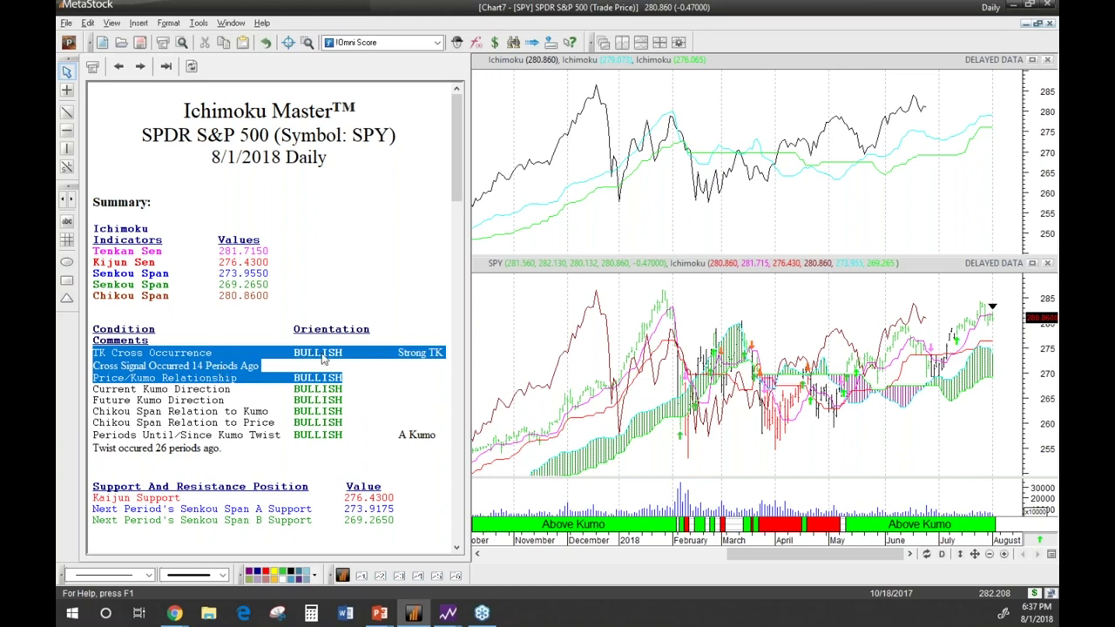
{"action": "left_click", "coordinate": [362, 381]}
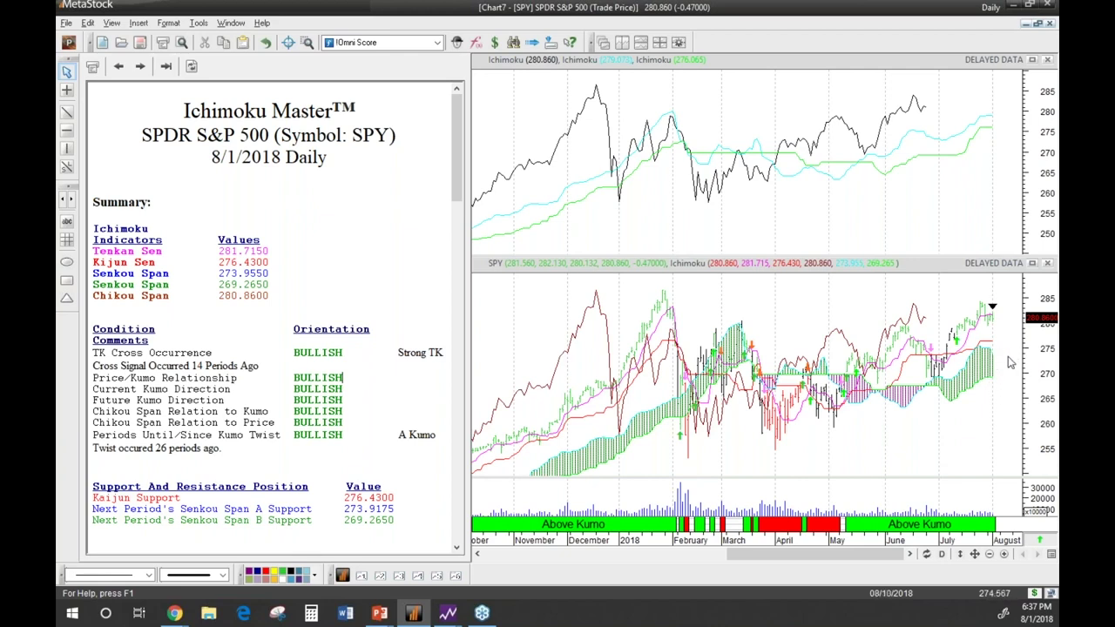
Highlight the Chikou Span Relation to Kumo line, view the 7/2/2018 commentary, and return to 8/1/2018.
{"action": "left_click_drag", "start_coordinate": [293, 388], "coordinate": [349, 388]}
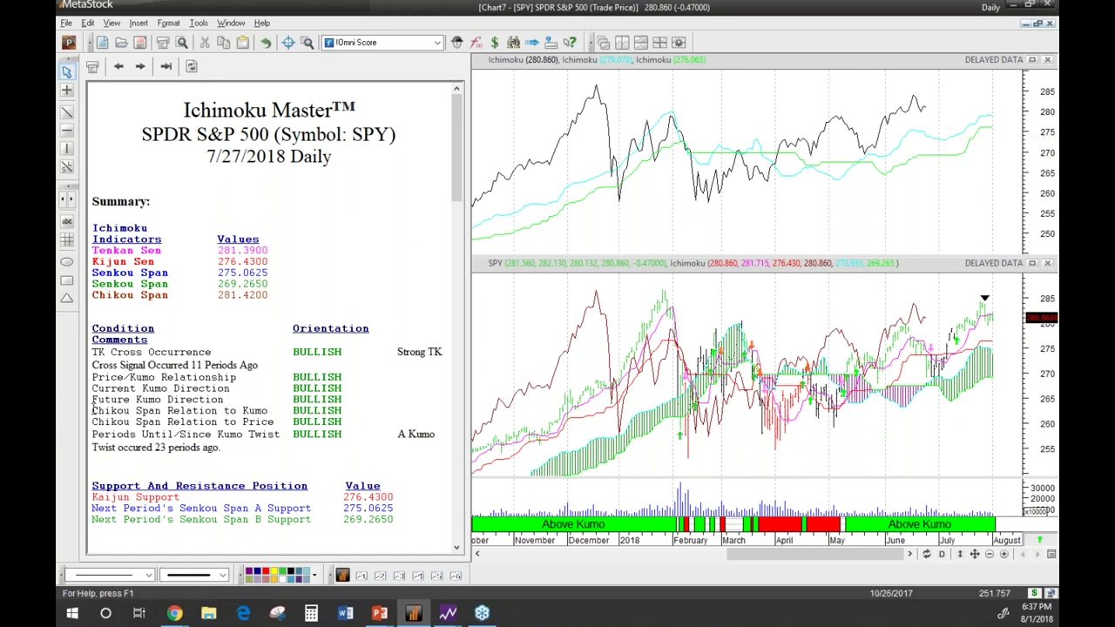
{"action": "left_click_drag", "start_coordinate": [92, 411], "coordinate": [347, 401]}
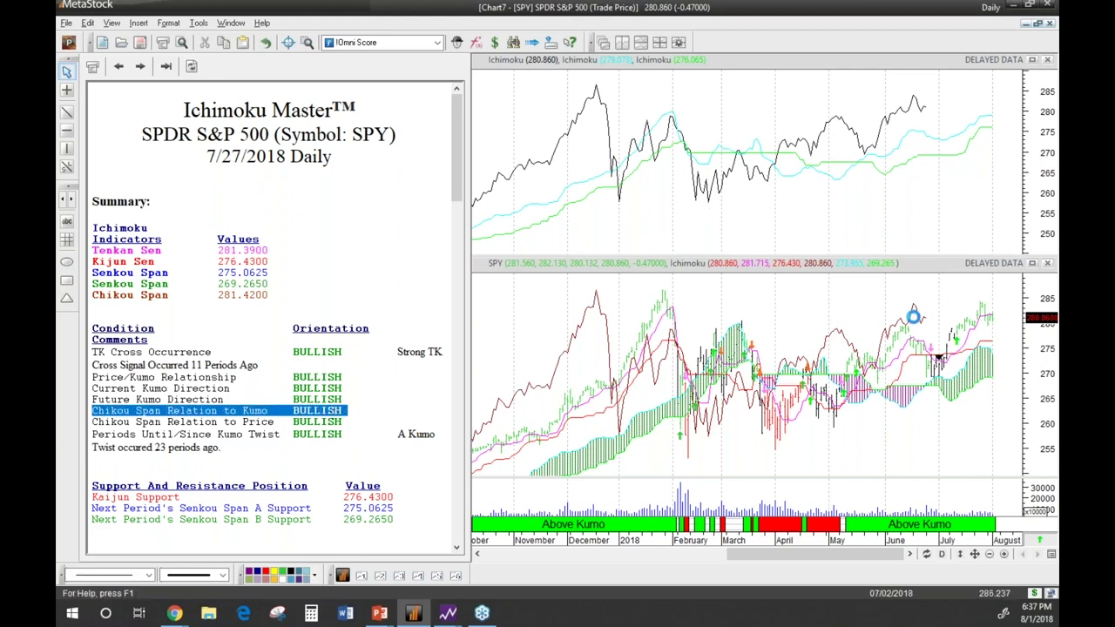
{"action": "left_click", "coordinate": [941, 353]}
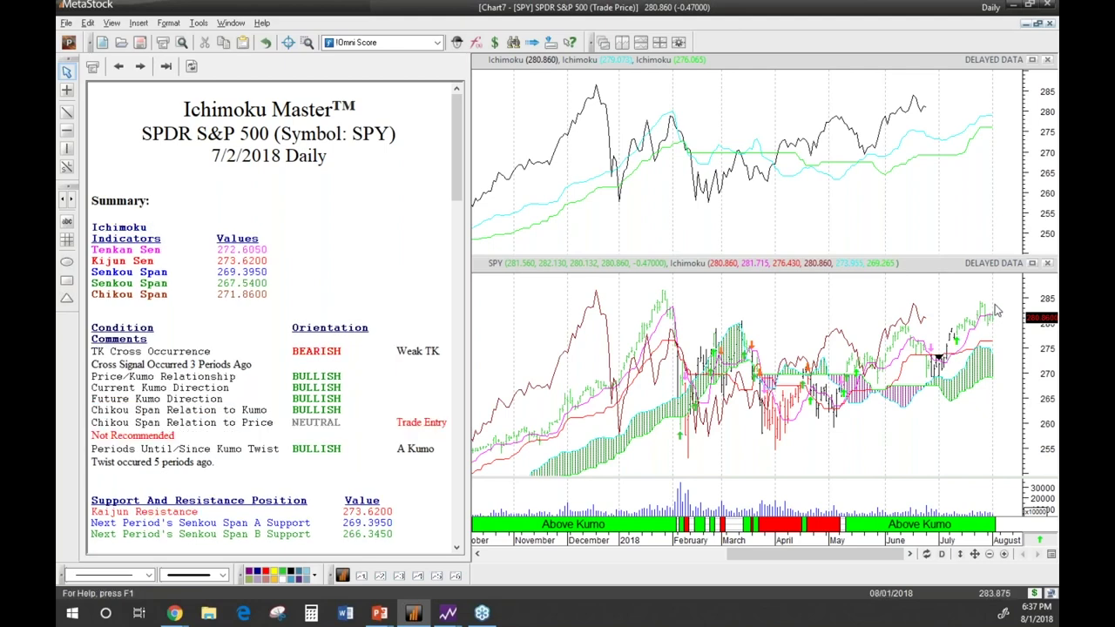
{"action": "left_click", "coordinate": [993, 310]}
{"action": "mouse_move", "coordinate": [928, 340]}
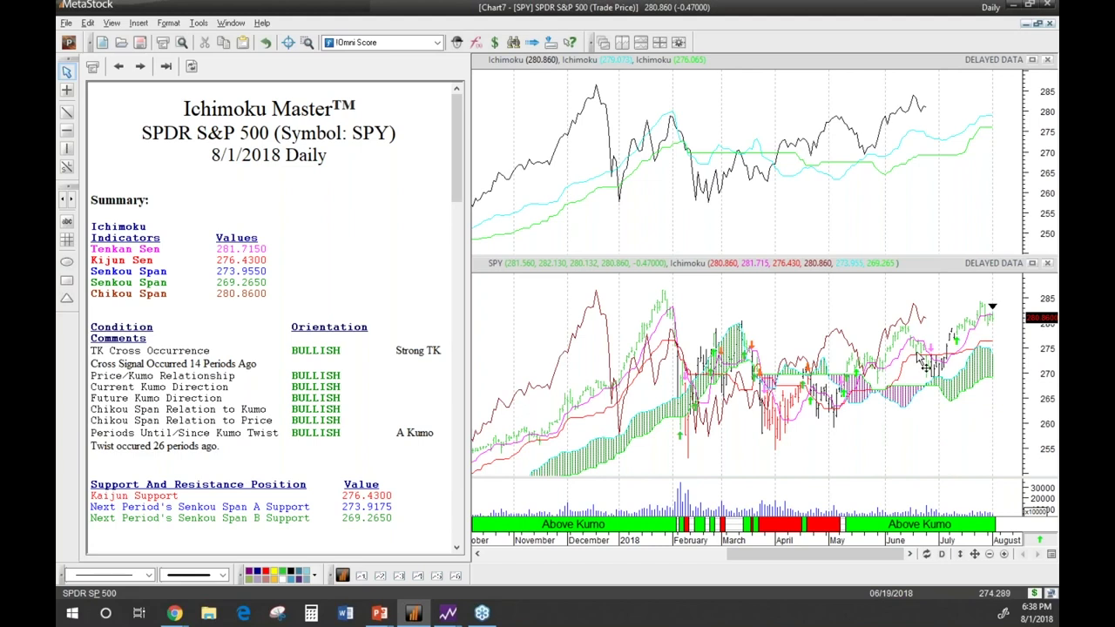
{"action": "mouse_move", "coordinate": [932, 365]}
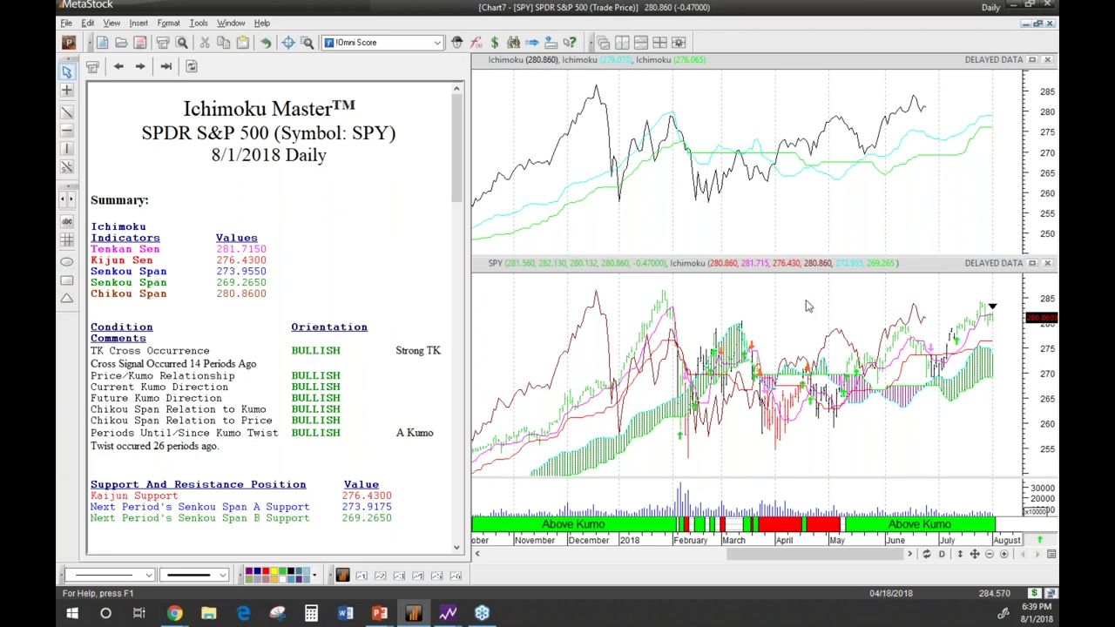
Show the commentary for the 4/18/2018, 1/5/2018 and 1/31/2018 bars on the SPY chart.
{"action": "left_click", "coordinate": [806, 362]}
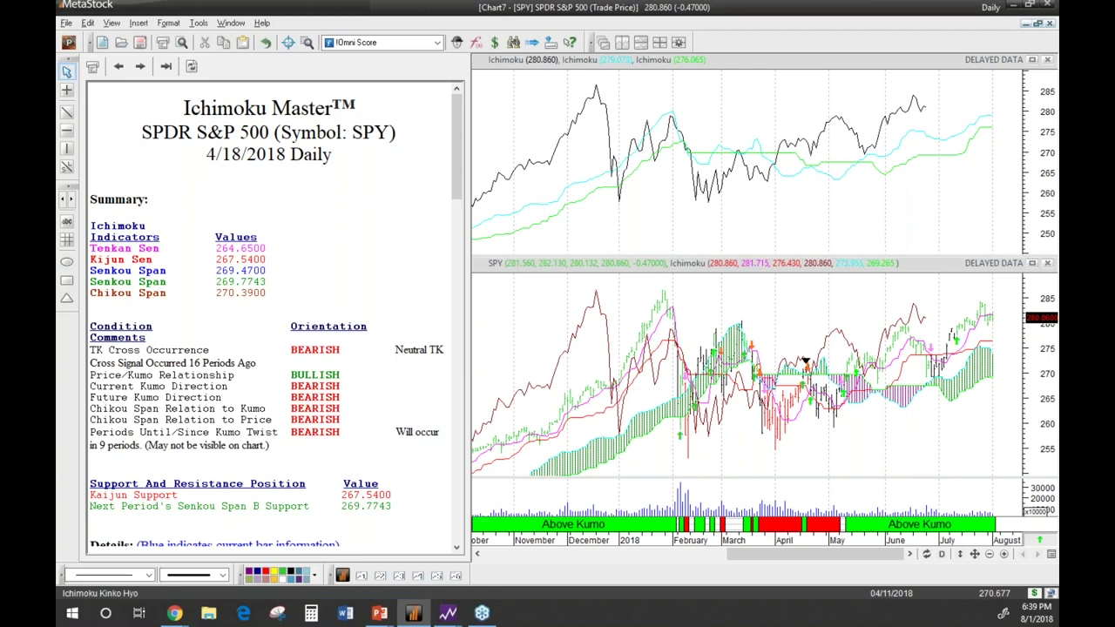
{"action": "mouse_move", "coordinate": [836, 385]}
{"action": "mouse_move", "coordinate": [806, 366]}
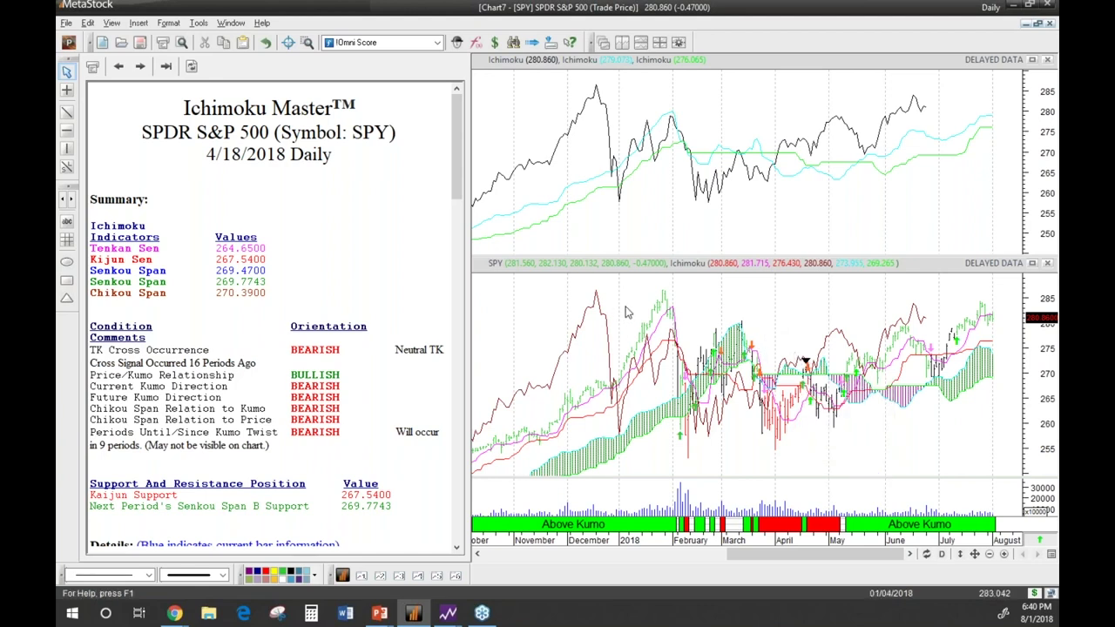
{"action": "left_click", "coordinate": [790, 404]}
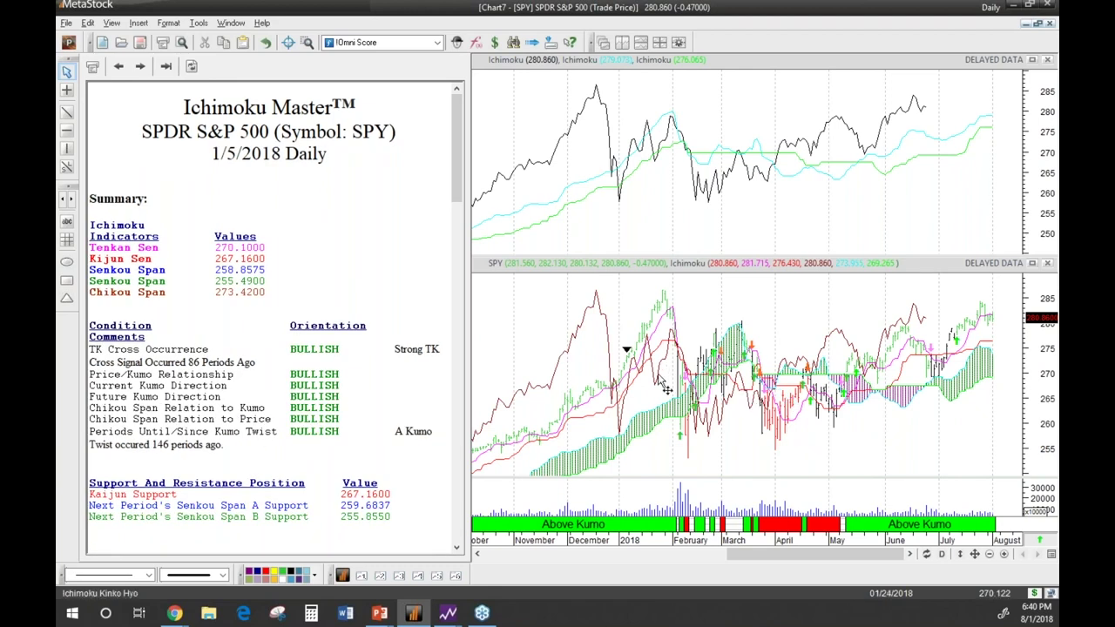
{"action": "left_click", "coordinate": [674, 325]}
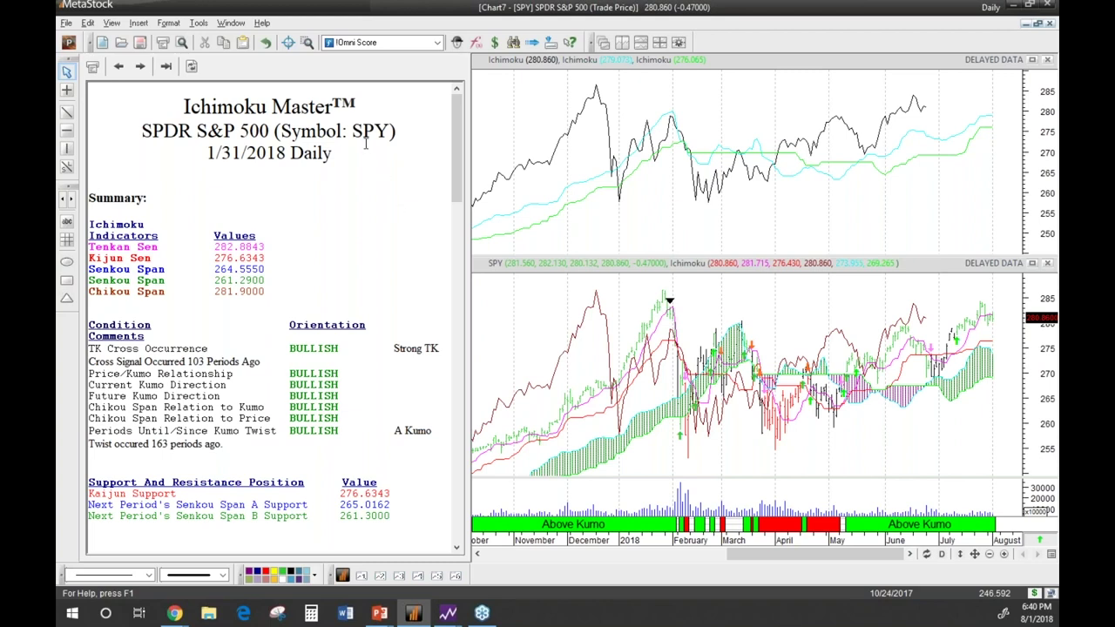
Advance the commentary bar by bar from 1/31/2018 to 2/5/2018 and compare it with the price chart.
{"action": "left_click", "coordinate": [141, 70]}
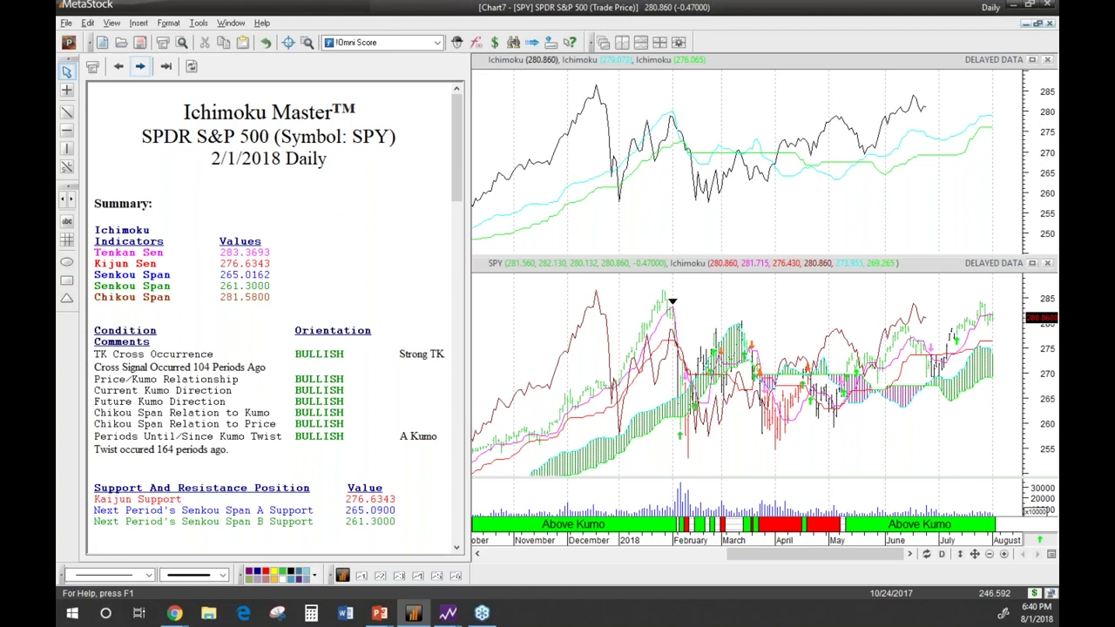
{"action": "left_click", "coordinate": [141, 66]}
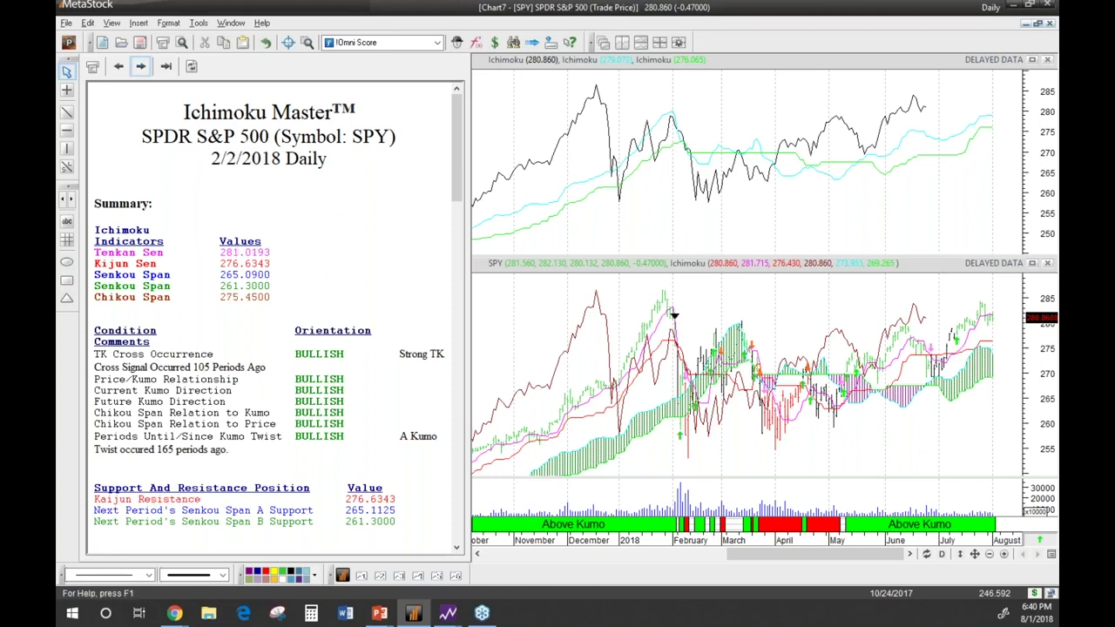
{"action": "left_click", "coordinate": [141, 66]}
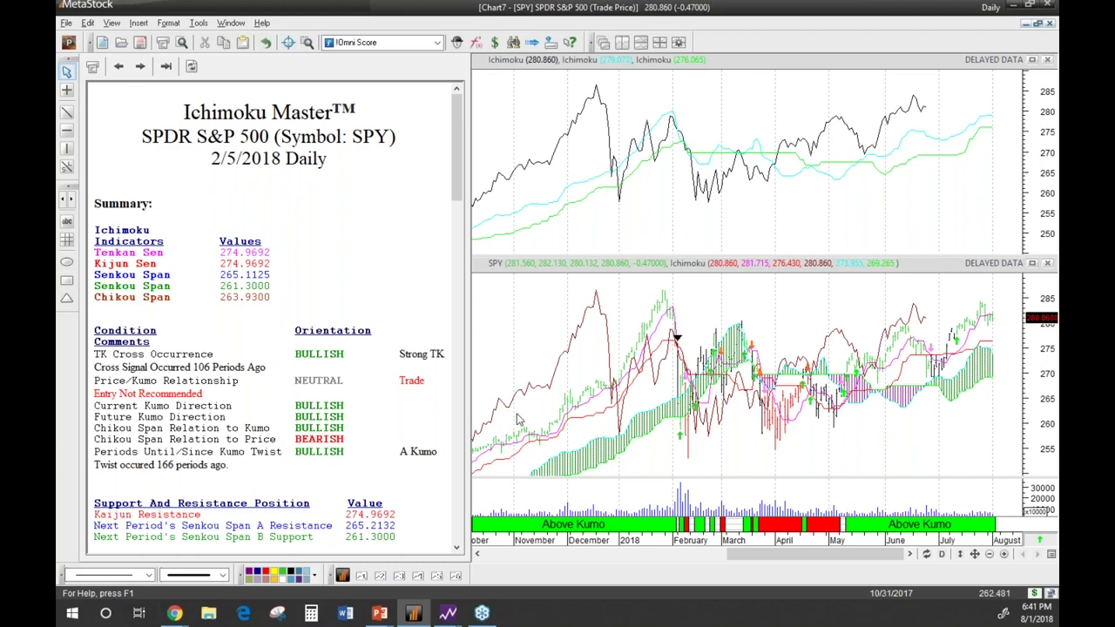
{"action": "mouse_move", "coordinate": [704, 383]}
{"action": "mouse_move", "coordinate": [660, 351]}
Review the attached expert's symbols for TK crosses and closes above or below the Kumo in its properties, twice, keeping them all enabled.
{"action": "right_click", "coordinate": [765, 304]}
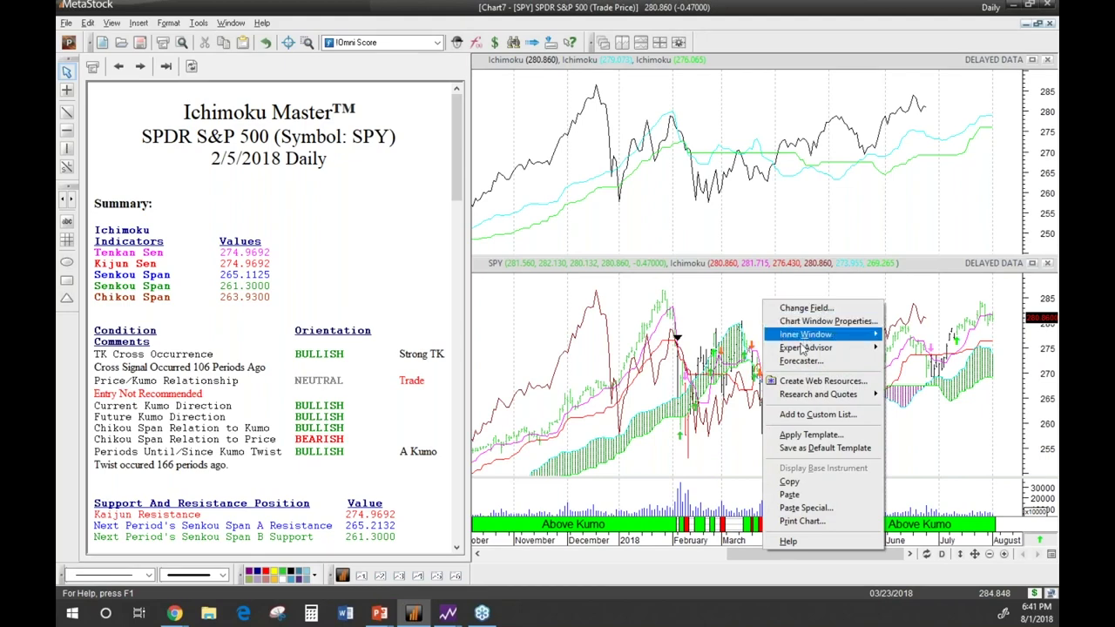
{"action": "mouse_move", "coordinate": [867, 350]}
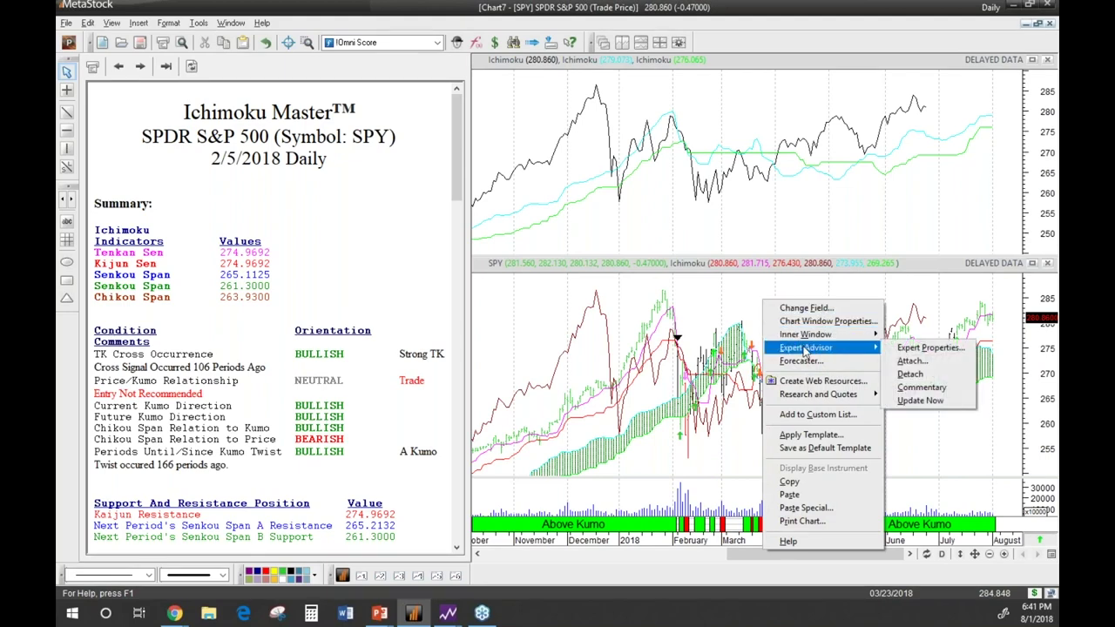
{"action": "left_click", "coordinate": [925, 348]}
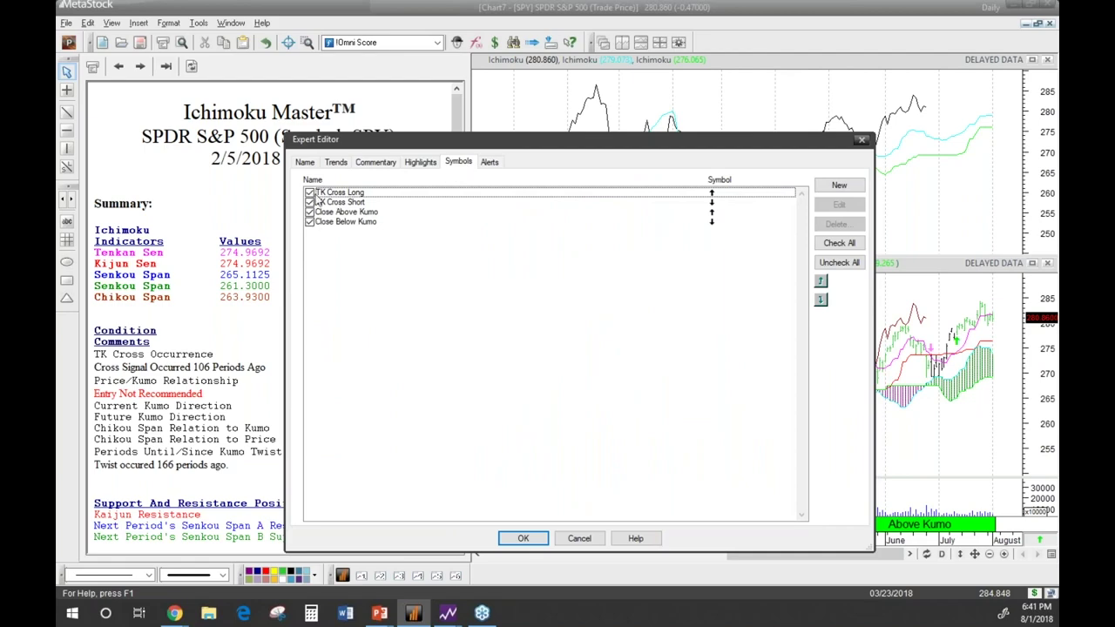
{"action": "left_click", "coordinate": [521, 538]}
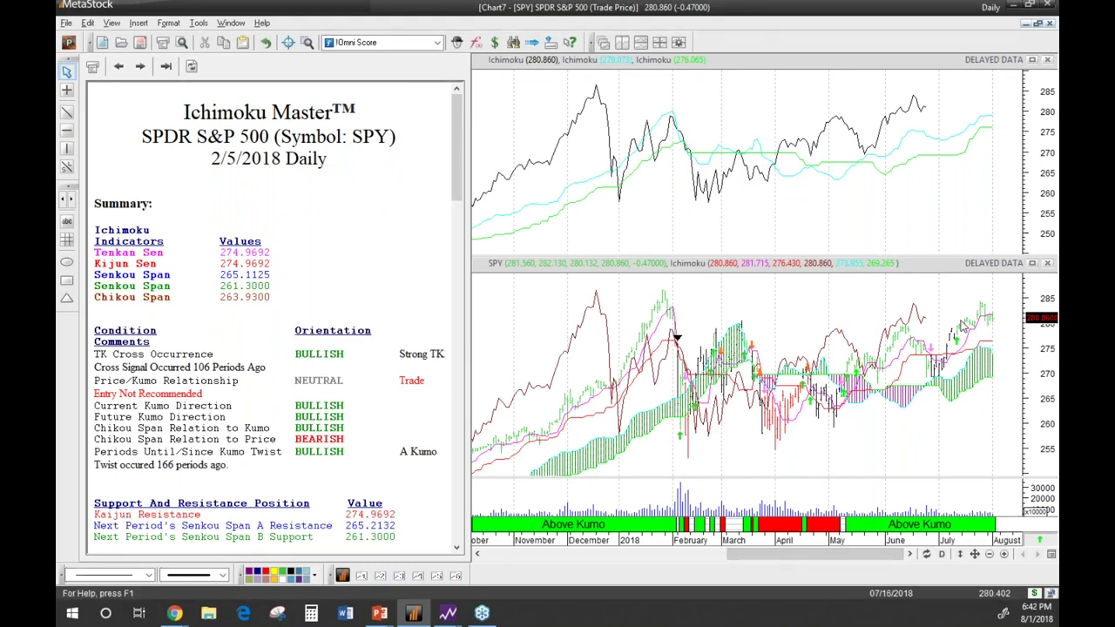
{"action": "right_click", "coordinate": [791, 297]}
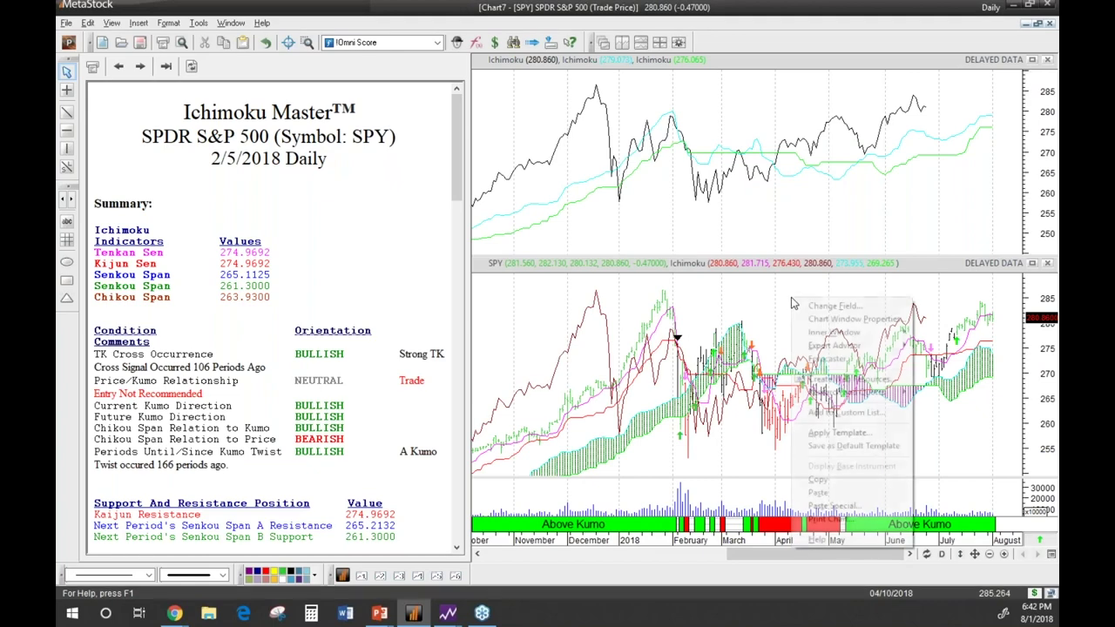
{"action": "mouse_move", "coordinate": [814, 348]}
{"action": "left_click", "coordinate": [958, 345]}
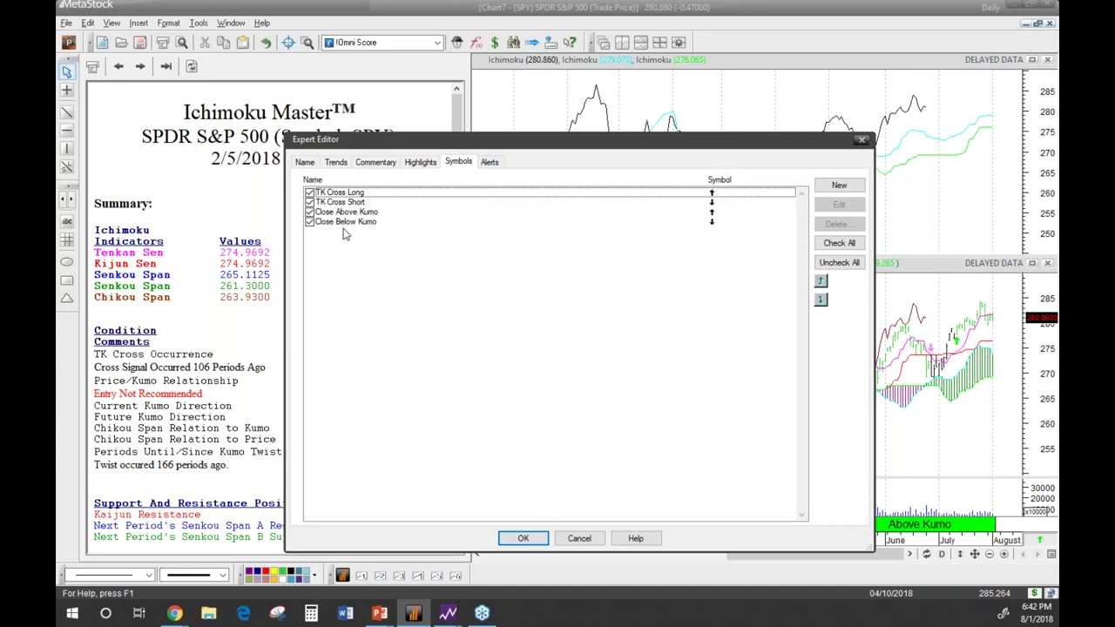
{"action": "left_click", "coordinate": [519, 538]}
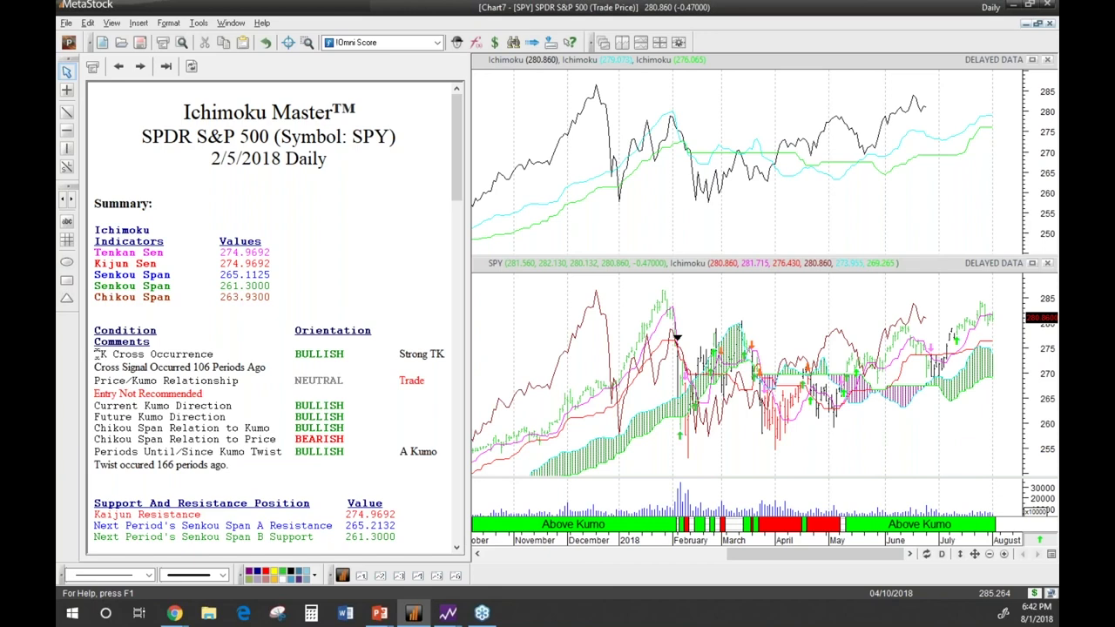
Highlight the TK Cross and Price/Kumo comments for 2/5/2018, and switch to the PowerPoint slide show to review the TK Cross slide.
{"action": "left_click_drag", "start_coordinate": [94, 354], "coordinate": [448, 392]}
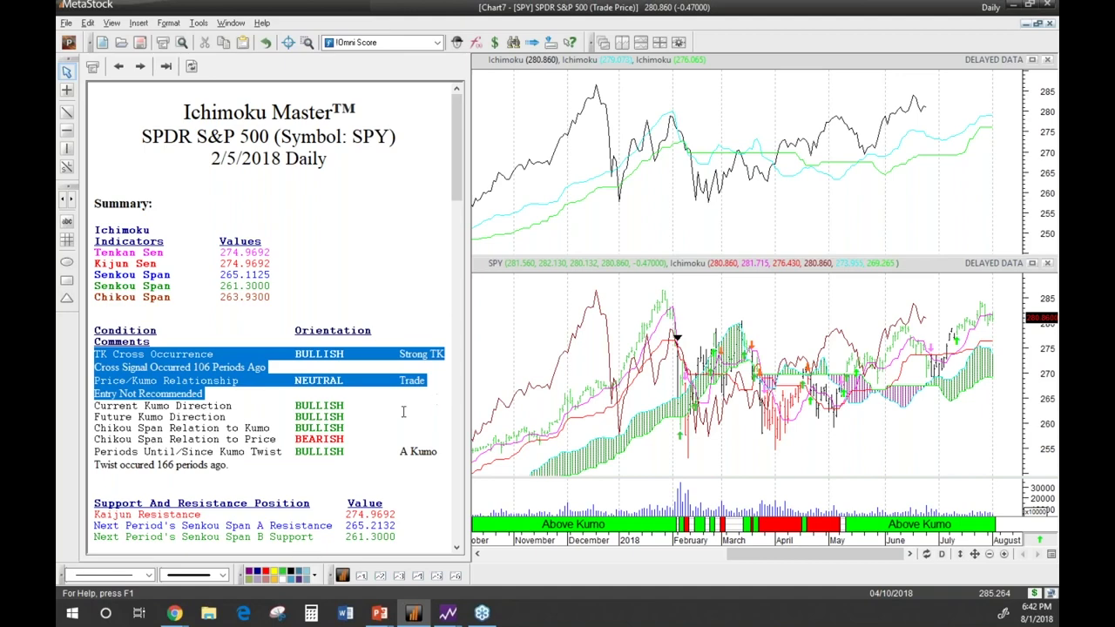
{"action": "key", "text": "alt+Tab"}
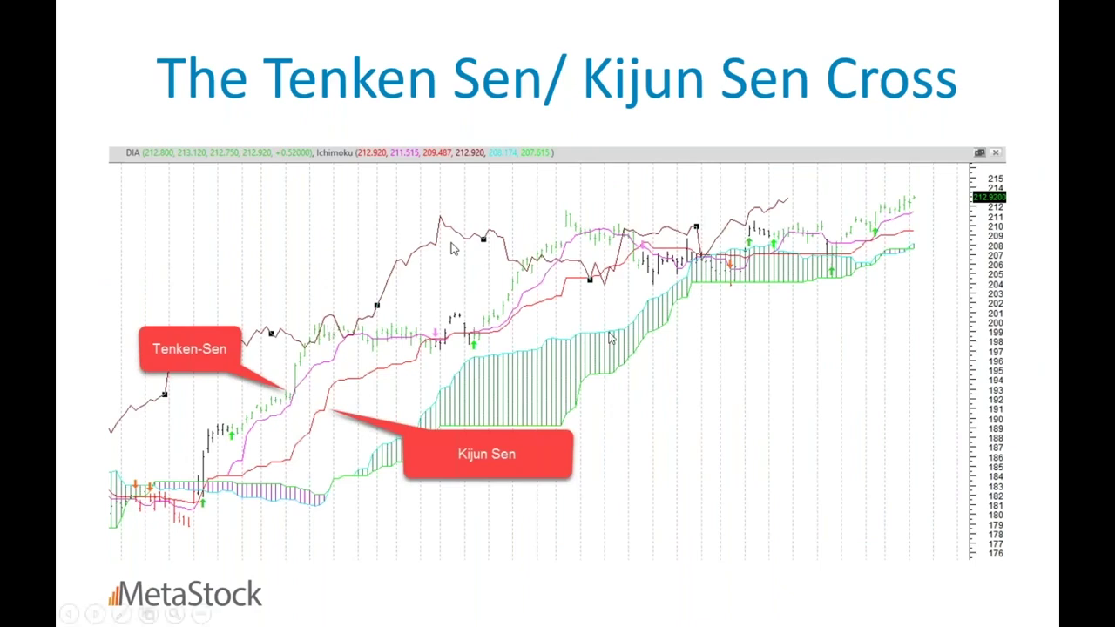
{"action": "left_click", "coordinate": [452, 250]}
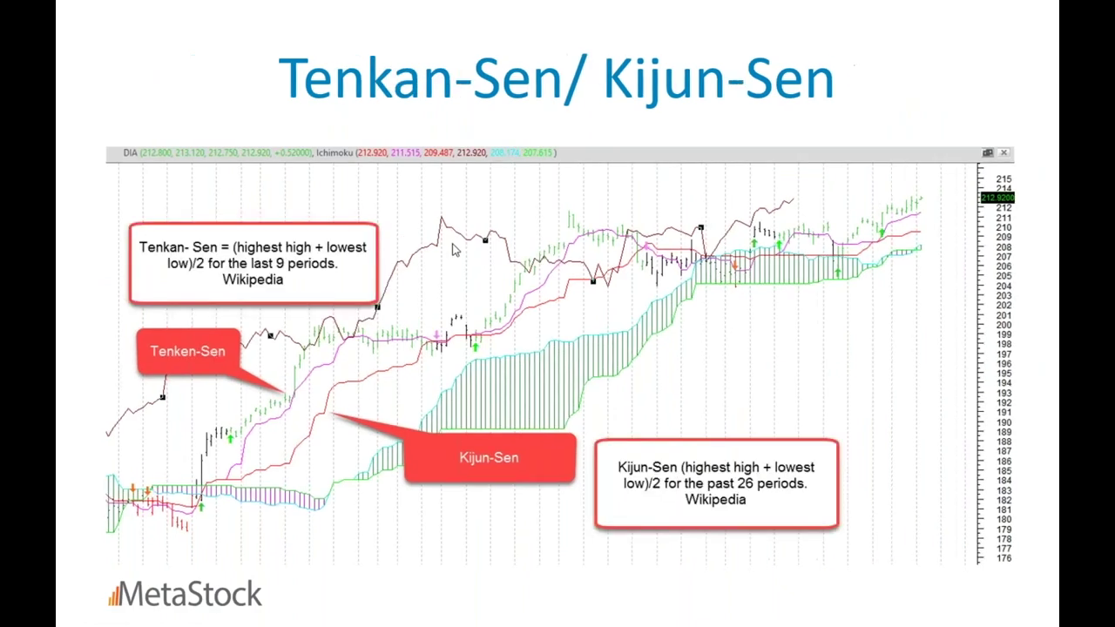
{"action": "left_click", "coordinate": [452, 250]}
{"action": "left_click", "coordinate": [452, 250]}
{"action": "key", "text": "Left"}
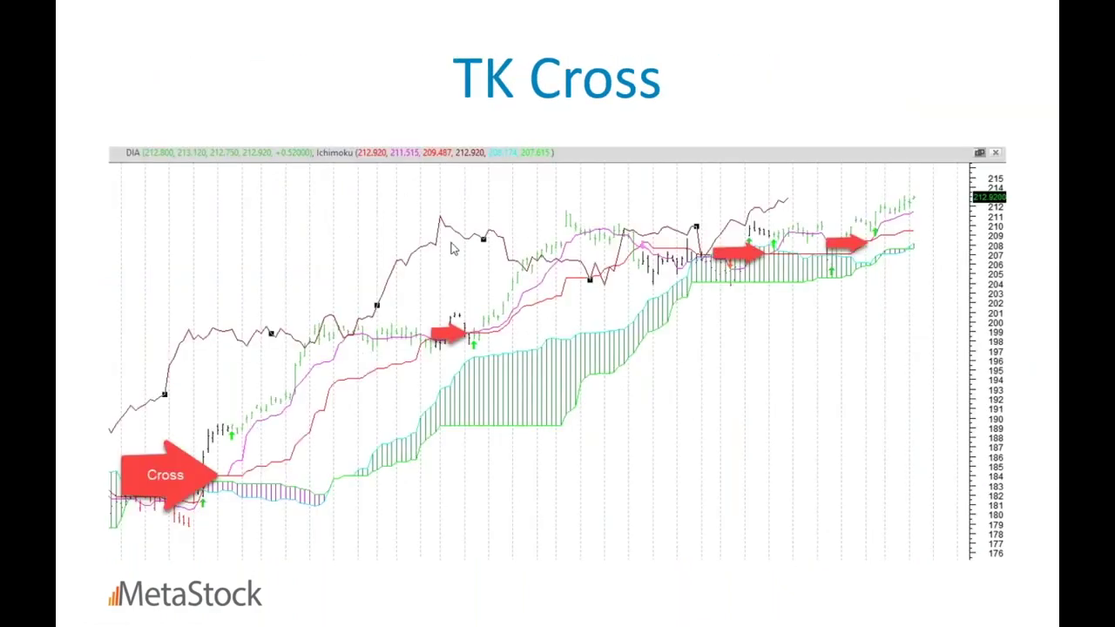
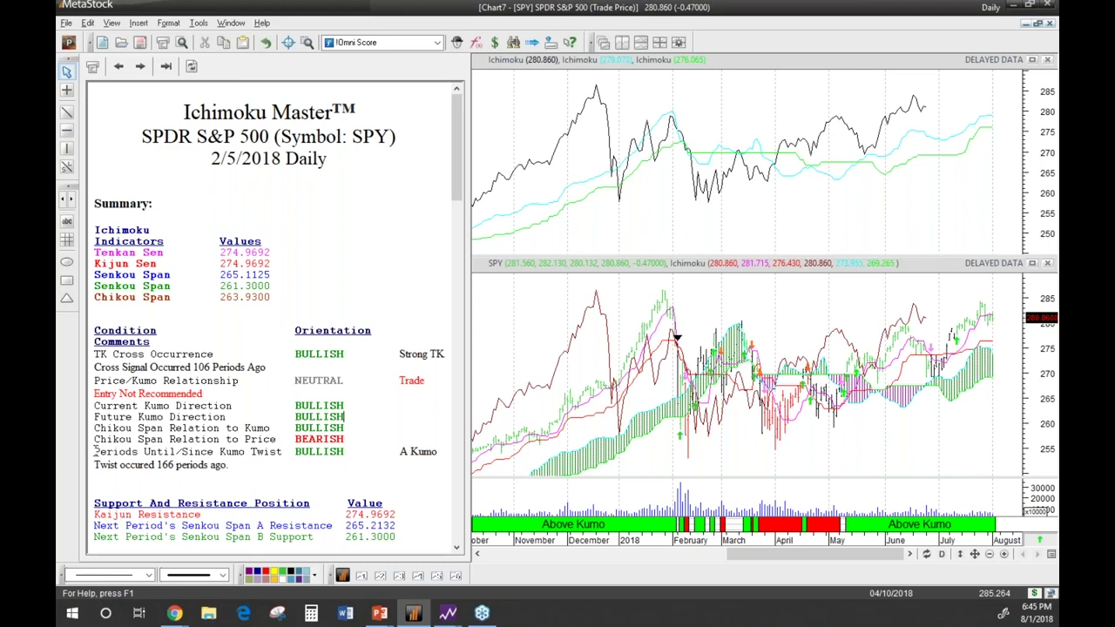
Back in MetaStock, highlight the Periods Until/Since Kumo Twist label in the 2/5/2018 commentary.
{"action": "left_click_drag", "start_coordinate": [96, 451], "coordinate": [282, 455]}
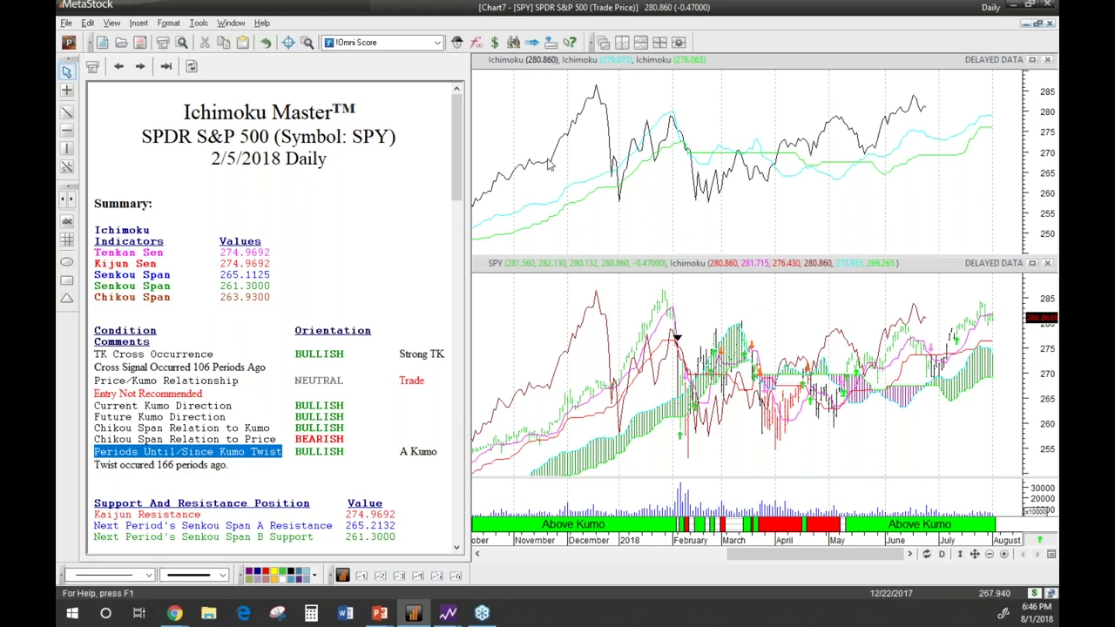
Review the support and resistance lines of the 2/5/2018 commentary and move the commentary to the 2/21/2018 bar.
{"action": "scroll", "coordinate": [460, 192], "scroll_direction": "down", "scroll_amount": 3}
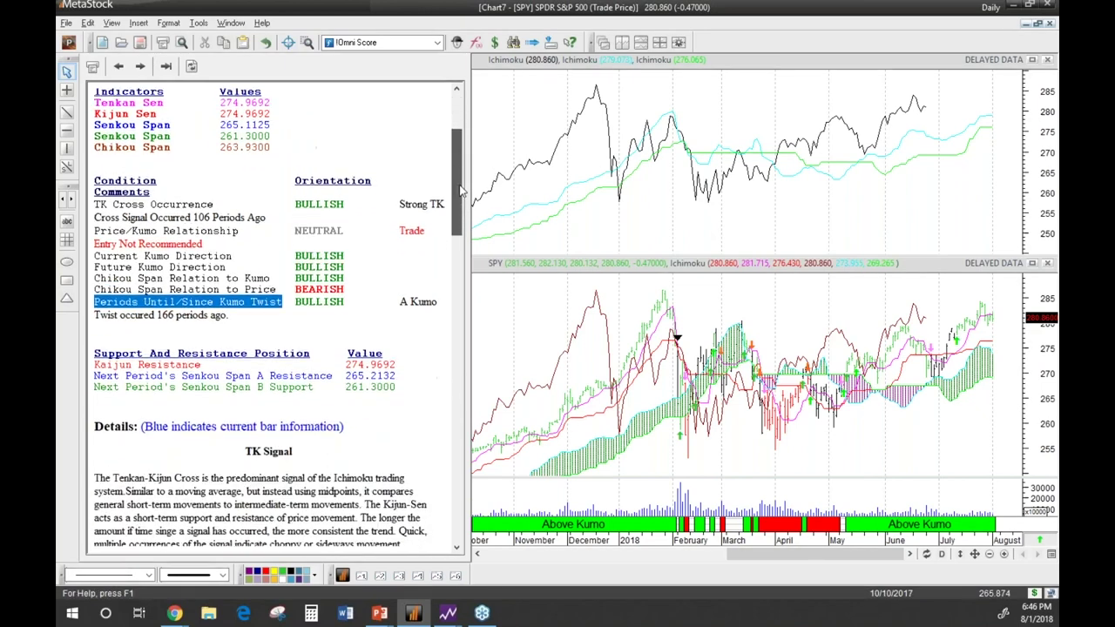
{"action": "scroll", "coordinate": [460, 174], "scroll_direction": "up", "scroll_amount": 2}
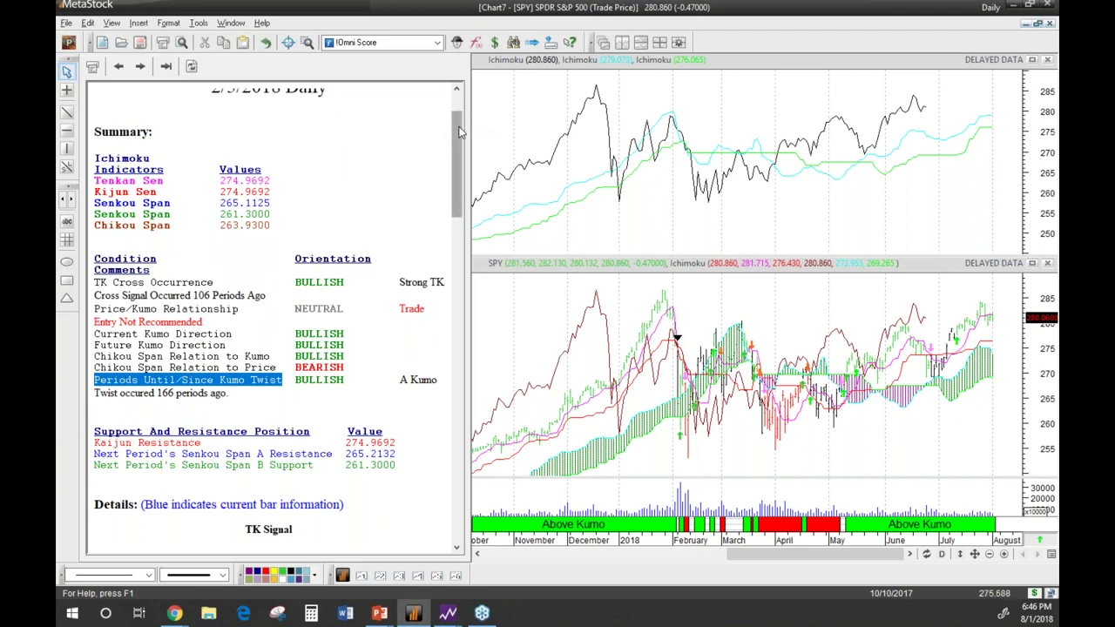
{"action": "scroll", "coordinate": [457, 123], "scroll_direction": "up", "scroll_amount": 1}
{"action": "scroll", "coordinate": [338, 96], "scroll_direction": "down", "scroll_amount": 4}
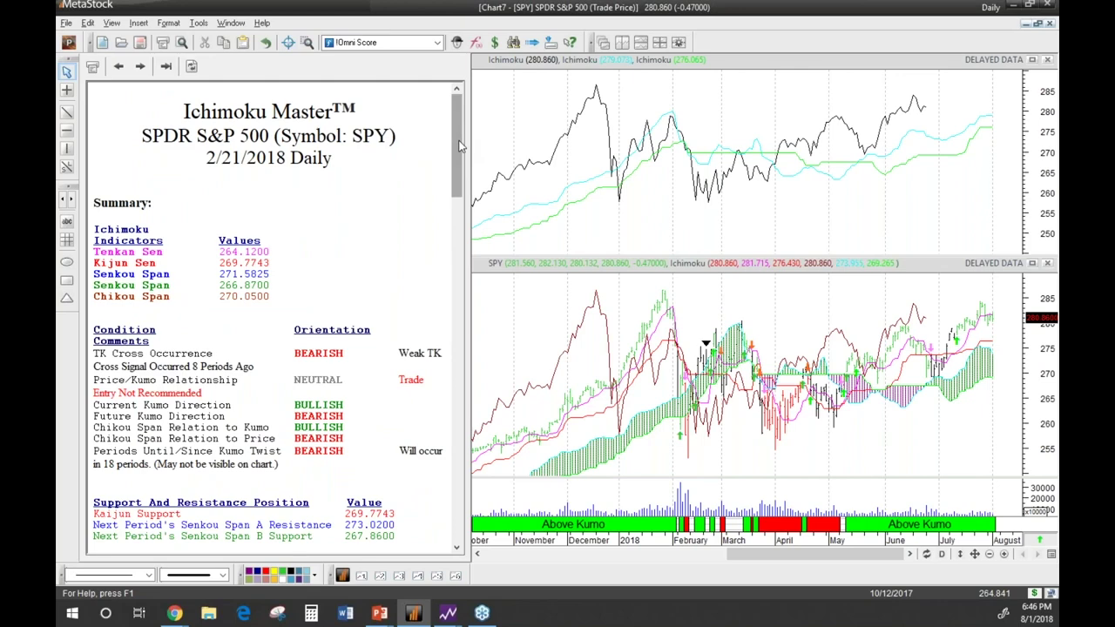
Highlight the Tenkan-Kijun Cross description under TK Signal and read the 2/21/2018 commentary through to the MetaStock Settings section.
{"action": "left_click_drag", "start_coordinate": [460, 145], "coordinate": [462, 234]}
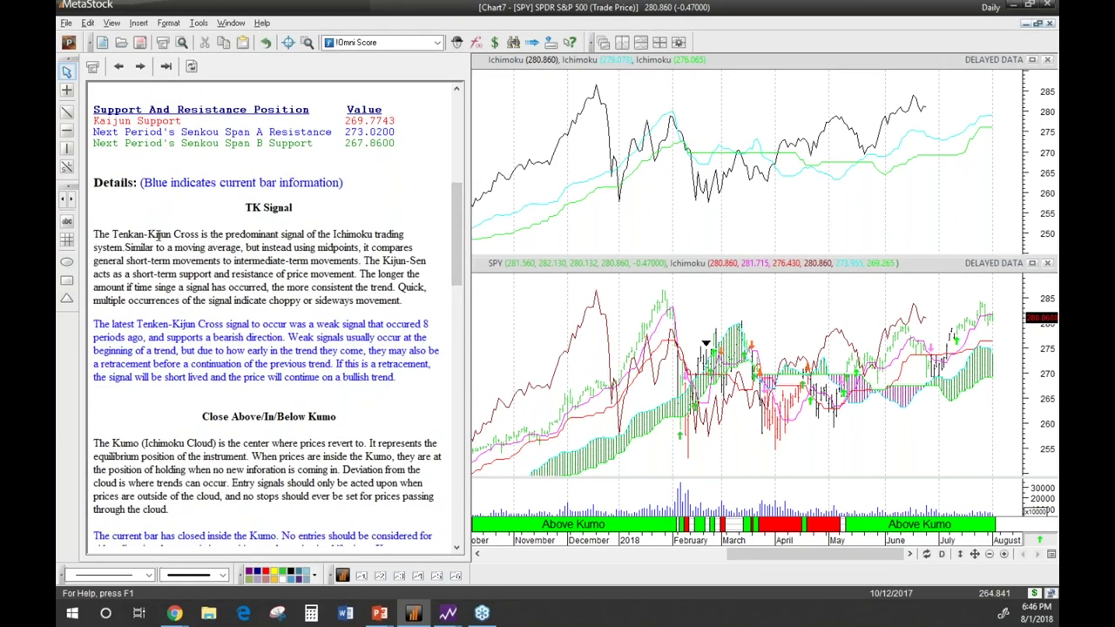
{"action": "left_click_drag", "start_coordinate": [89, 235], "coordinate": [414, 300]}
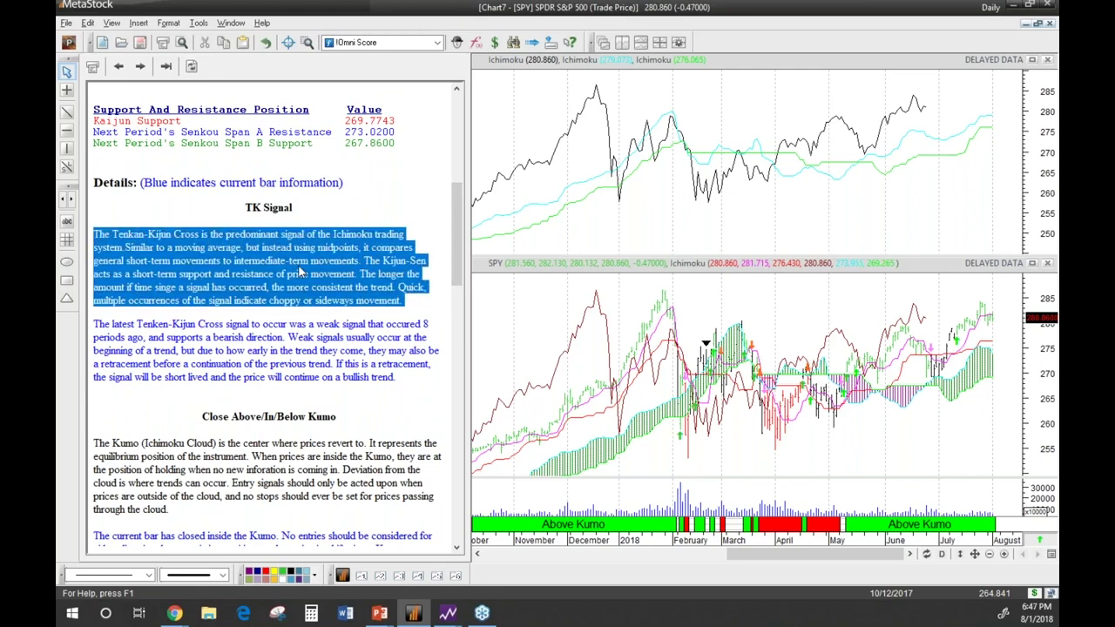
{"action": "left_click", "coordinate": [371, 218]}
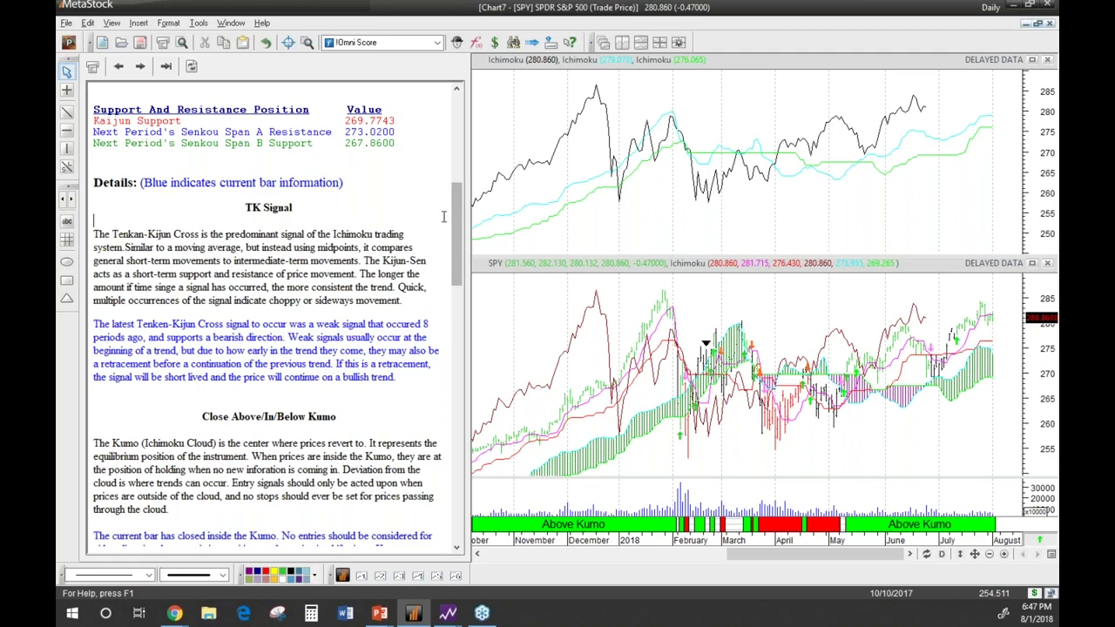
{"action": "left_click_drag", "start_coordinate": [457, 215], "coordinate": [467, 480]}
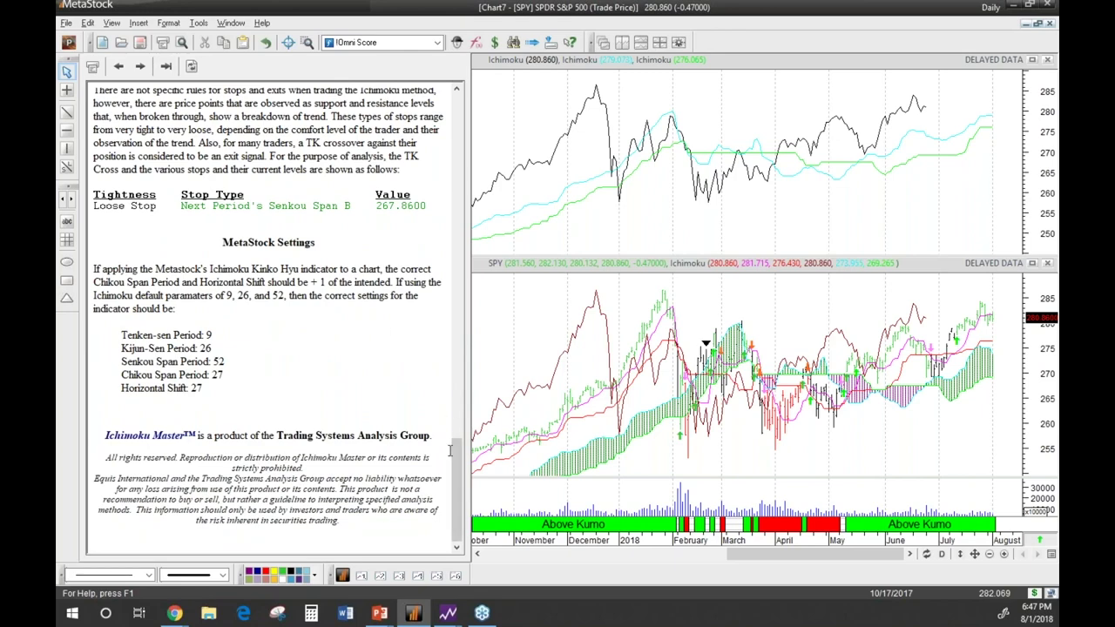
{"action": "left_click_drag", "start_coordinate": [458, 462], "coordinate": [473, 108]}
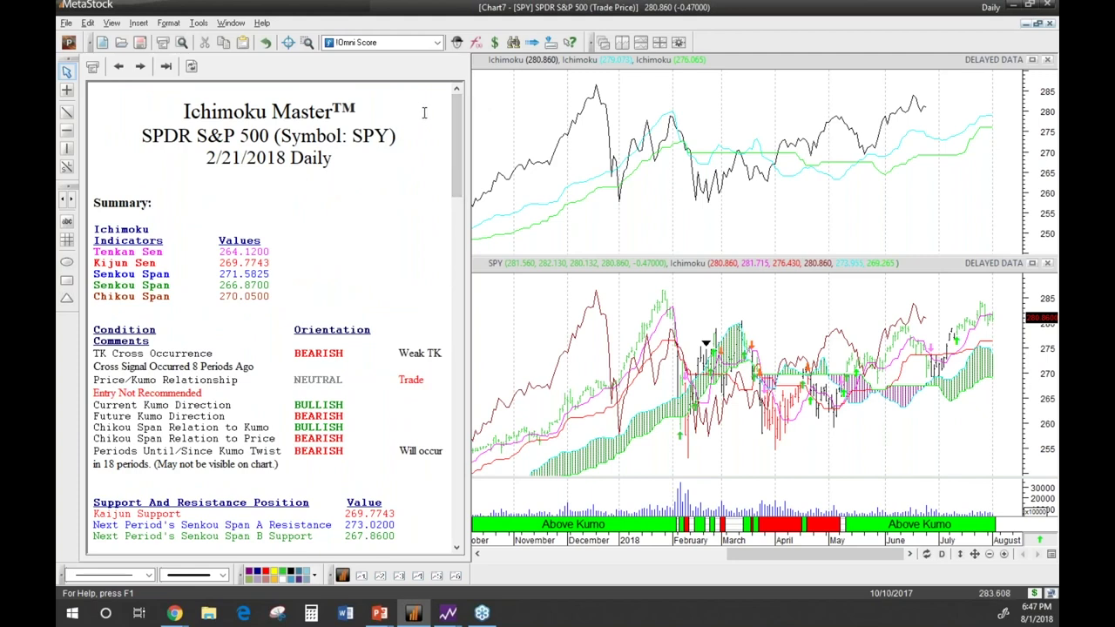
{"action": "left_click_drag", "start_coordinate": [464, 144], "coordinate": [461, 116]}
Attach the Ichimoku Master (Description Free) expert to the SPY chart and look through its commentary.
{"action": "right_click", "coordinate": [1042, 542]}
{"action": "left_click", "coordinate": [993, 492]}
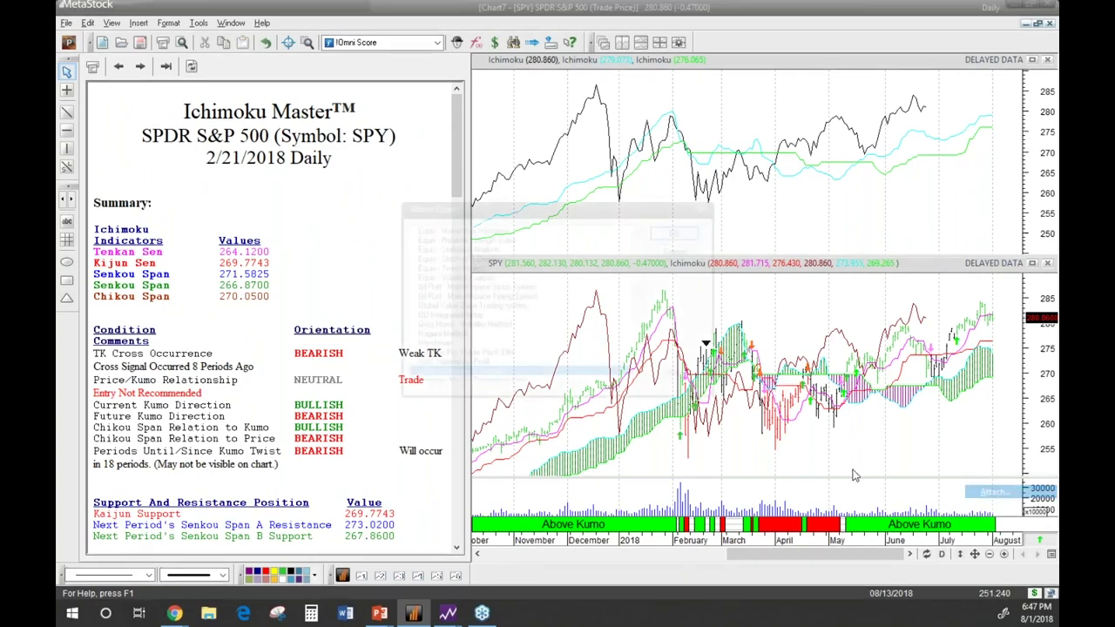
{"action": "scroll", "coordinate": [542, 277], "scroll_direction": "down", "scroll_amount": 1}
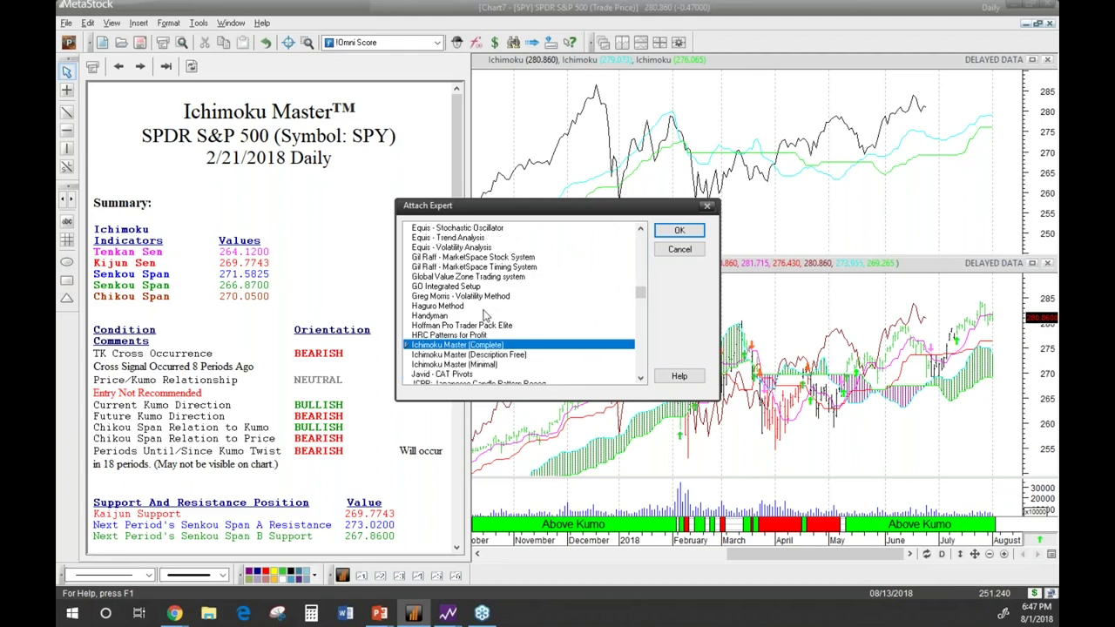
{"action": "left_click", "coordinate": [465, 355]}
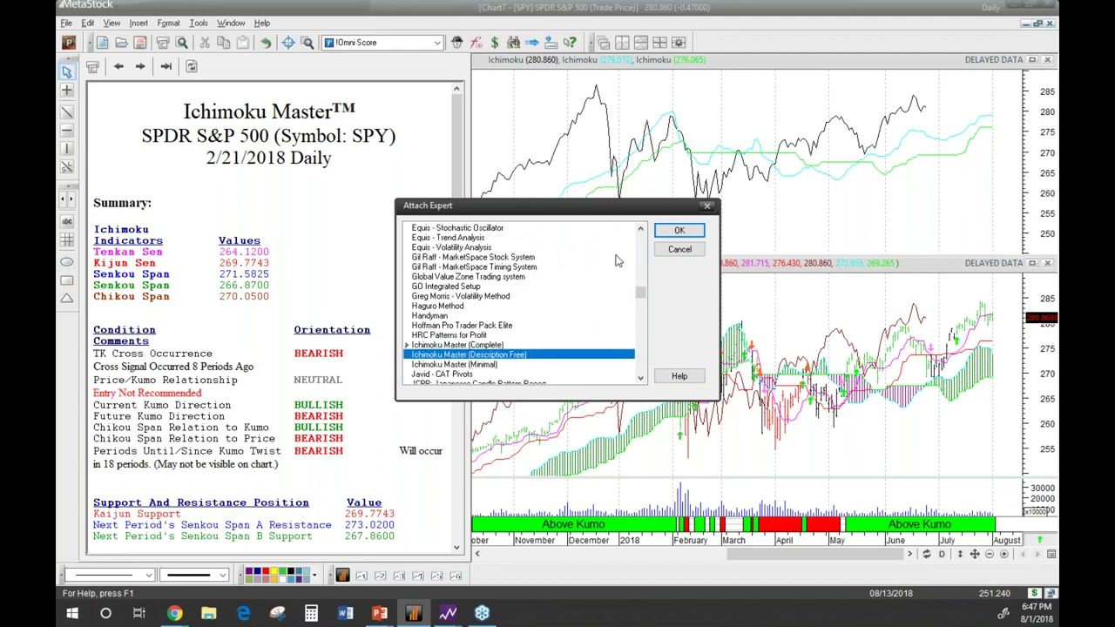
{"action": "left_click", "coordinate": [680, 230]}
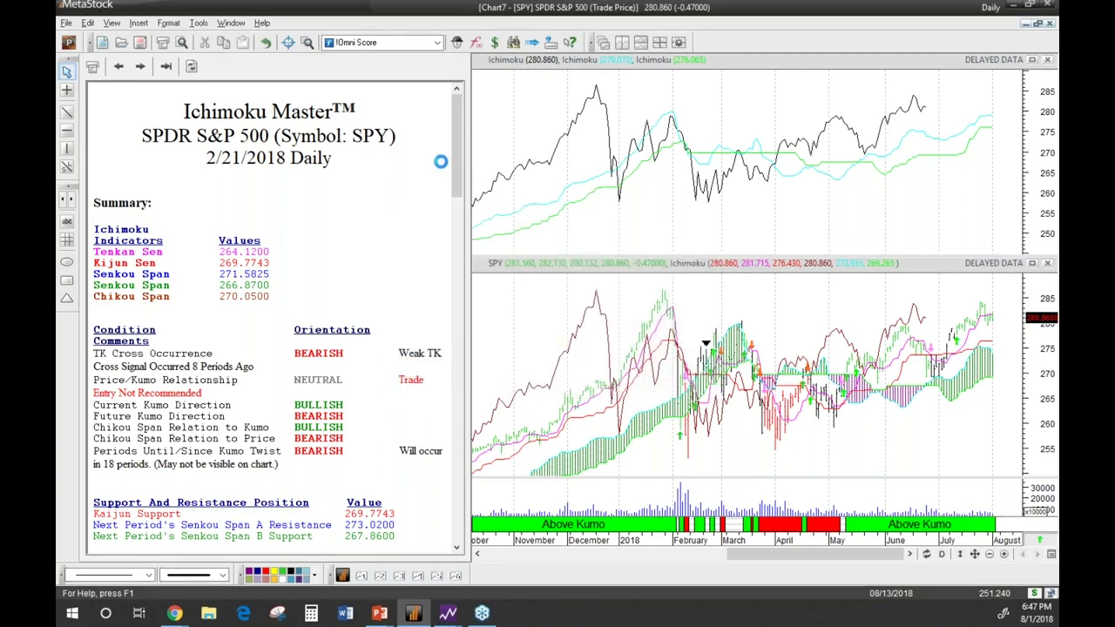
{"action": "scroll", "coordinate": [455, 181], "scroll_direction": "down", "scroll_amount": 3}
{"action": "left_click_drag", "start_coordinate": [455, 182], "coordinate": [453, 133]}
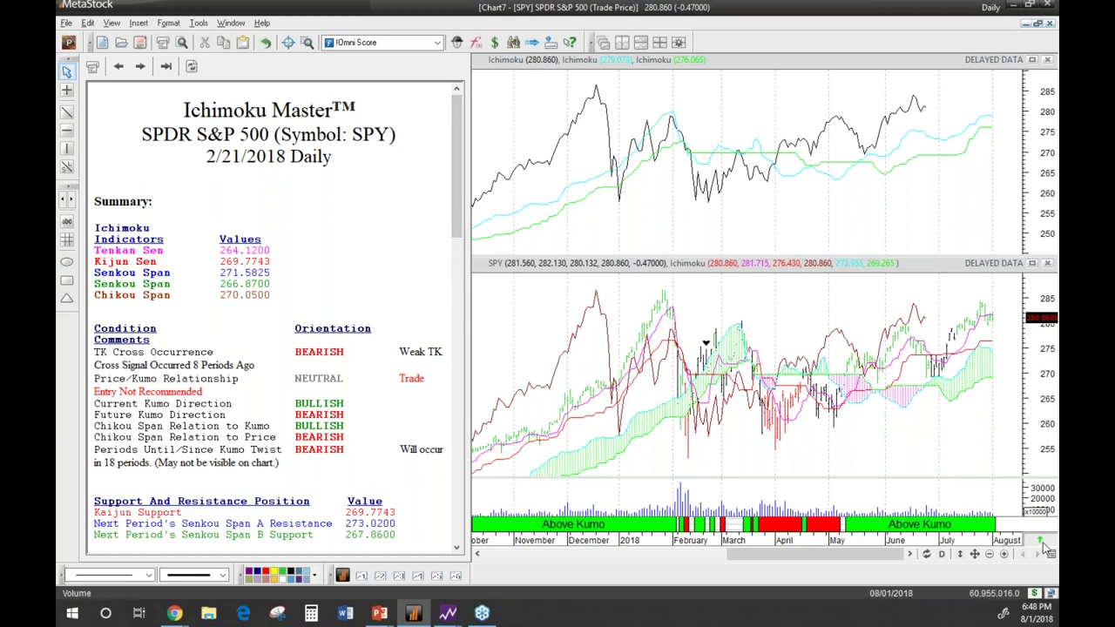
Attach the Ichimoku Master (Minimal) expert to the SPY chart and review its commentary down to Ichimoku Stops and Exits.
{"action": "right_click", "coordinate": [1006, 543]}
{"action": "left_click", "coordinate": [993, 492]}
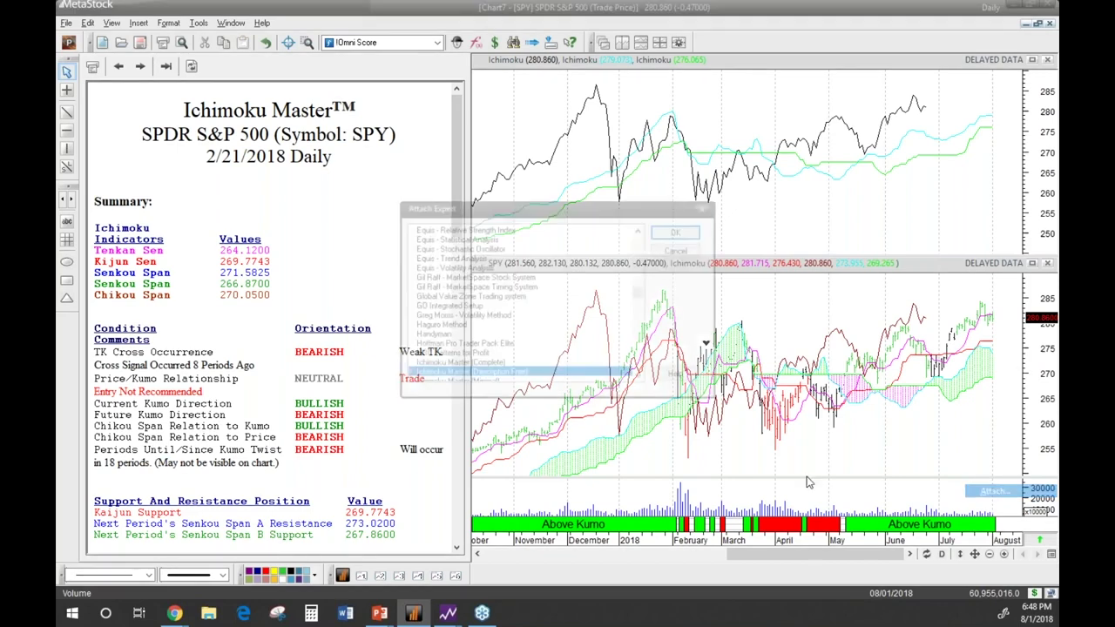
{"action": "scroll", "coordinate": [549, 322], "scroll_direction": "down", "scroll_amount": 1}
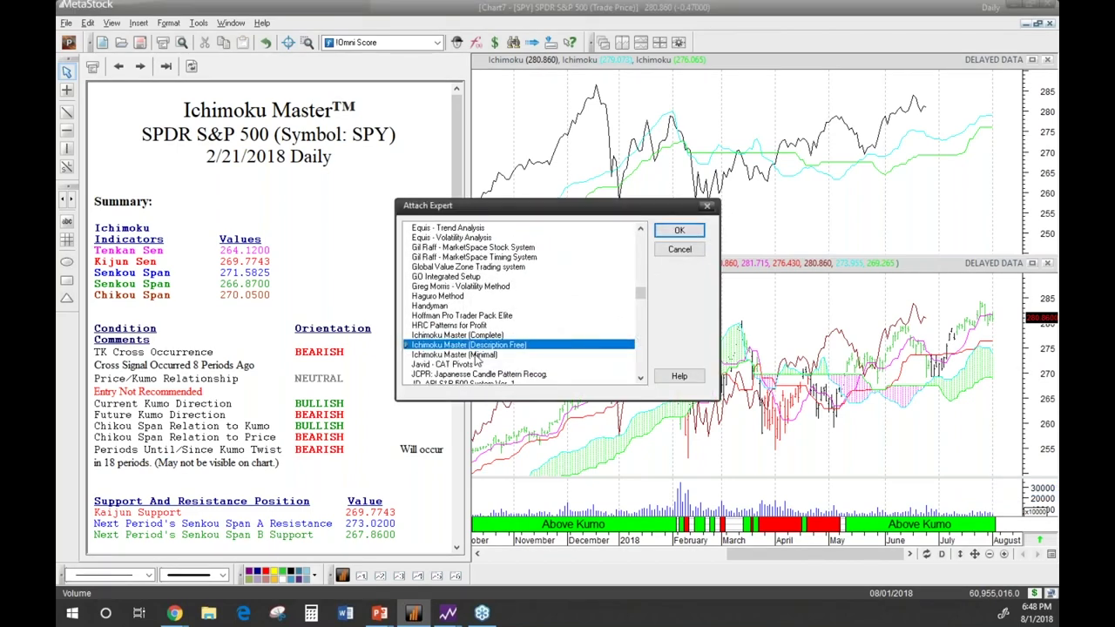
{"action": "left_click", "coordinate": [488, 354]}
{"action": "left_click", "coordinate": [675, 231]}
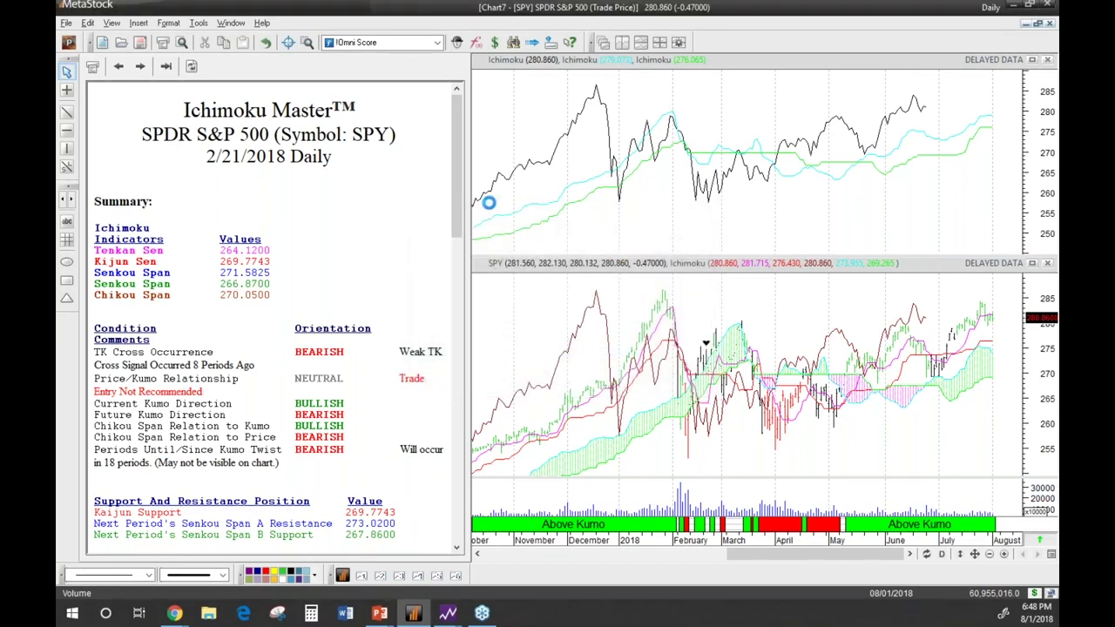
{"action": "left_click_drag", "start_coordinate": [454, 137], "coordinate": [457, 204]}
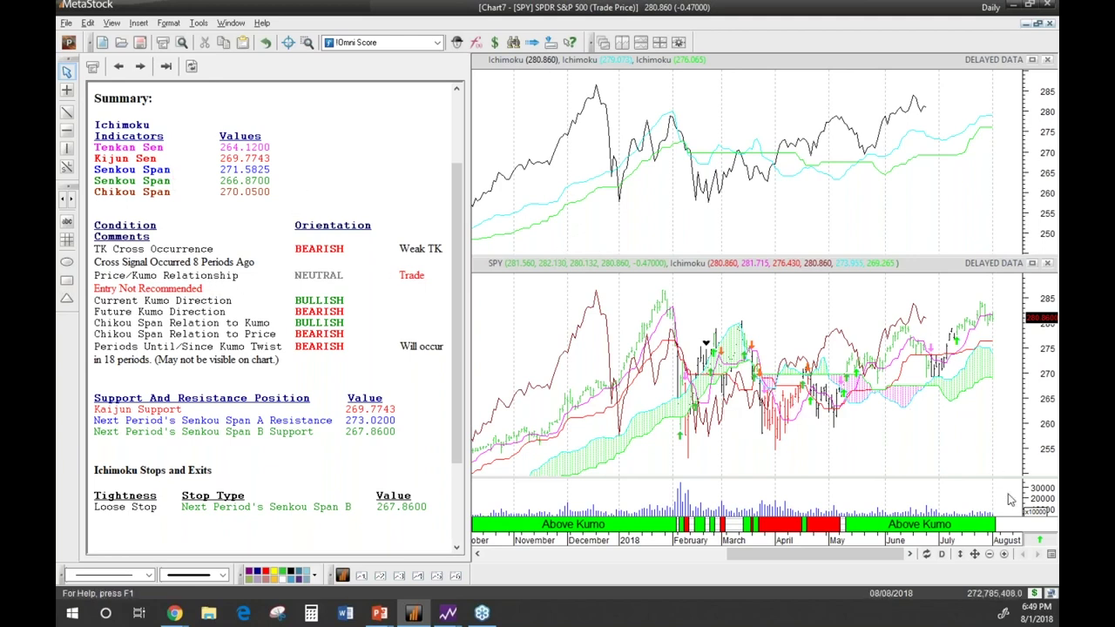
Detach the Ichimoku Master expert from the SPY chart.
{"action": "right_click", "coordinate": [1042, 544]}
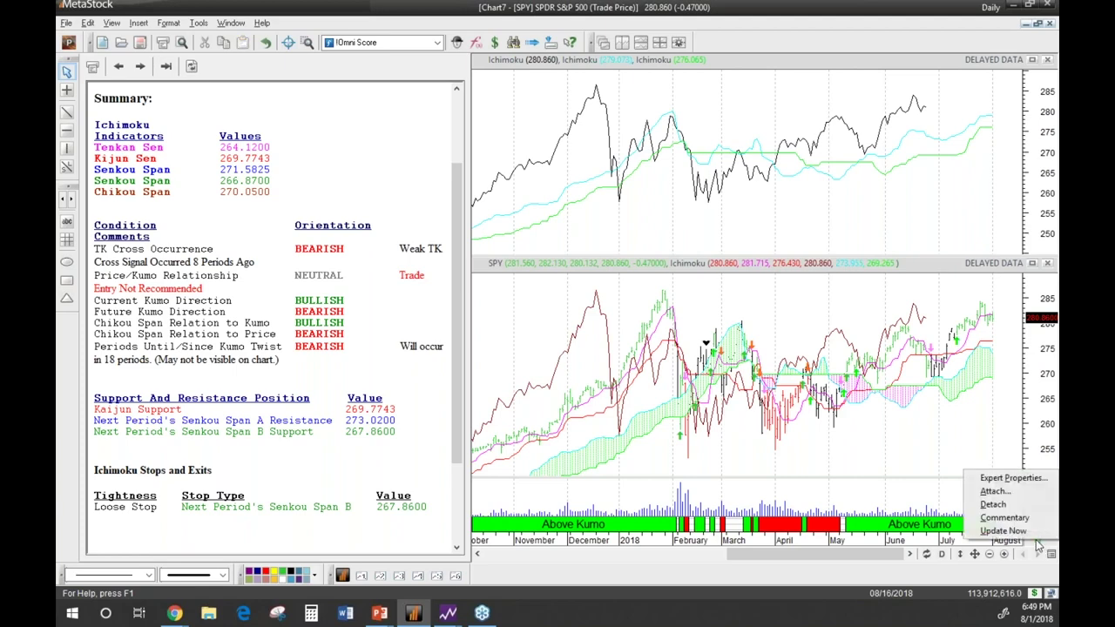
{"action": "left_click", "coordinate": [993, 504]}
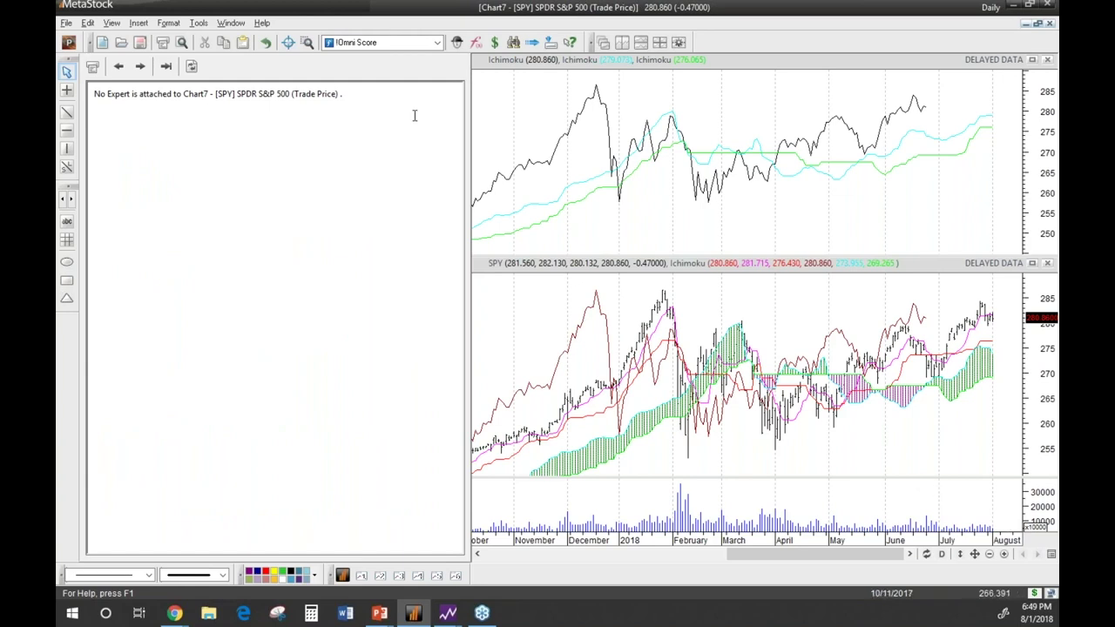
{"action": "left_click", "coordinate": [307, 41]}
Reattach the Ichimoku Master (Minimal) expert to the SPY chart and check its commentary's stops section.
{"action": "right_click", "coordinate": [1036, 541]}
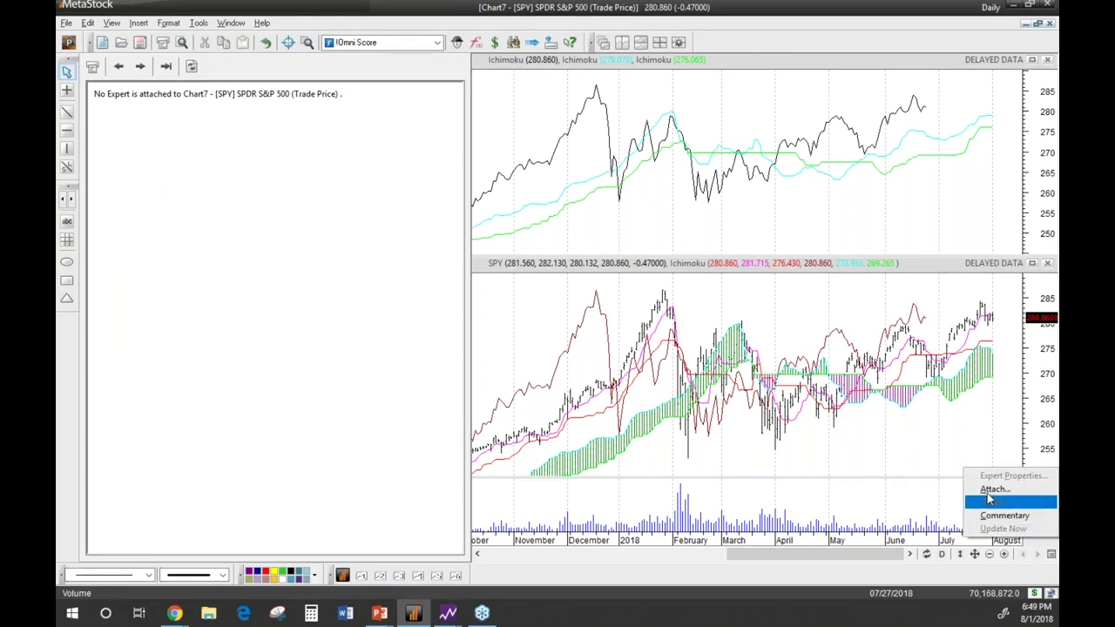
{"action": "left_click", "coordinate": [994, 489]}
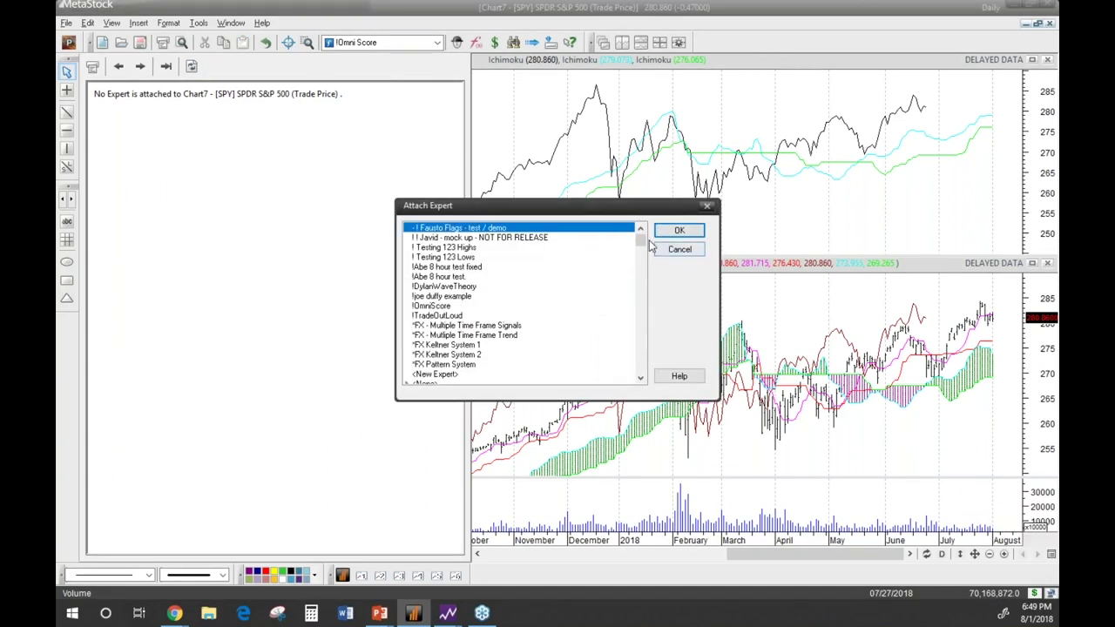
{"action": "left_click_drag", "start_coordinate": [641, 237], "coordinate": [643, 290]}
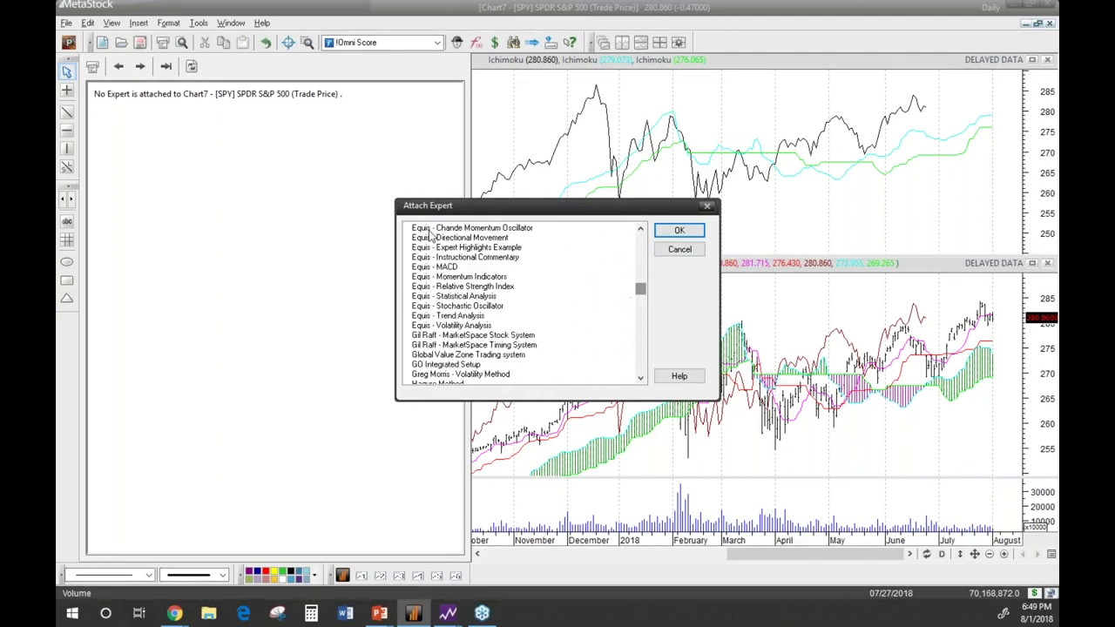
{"action": "scroll", "coordinate": [478, 315], "scroll_direction": "down", "scroll_amount": 2}
{"action": "scroll", "coordinate": [478, 316], "scroll_direction": "down", "scroll_amount": 2}
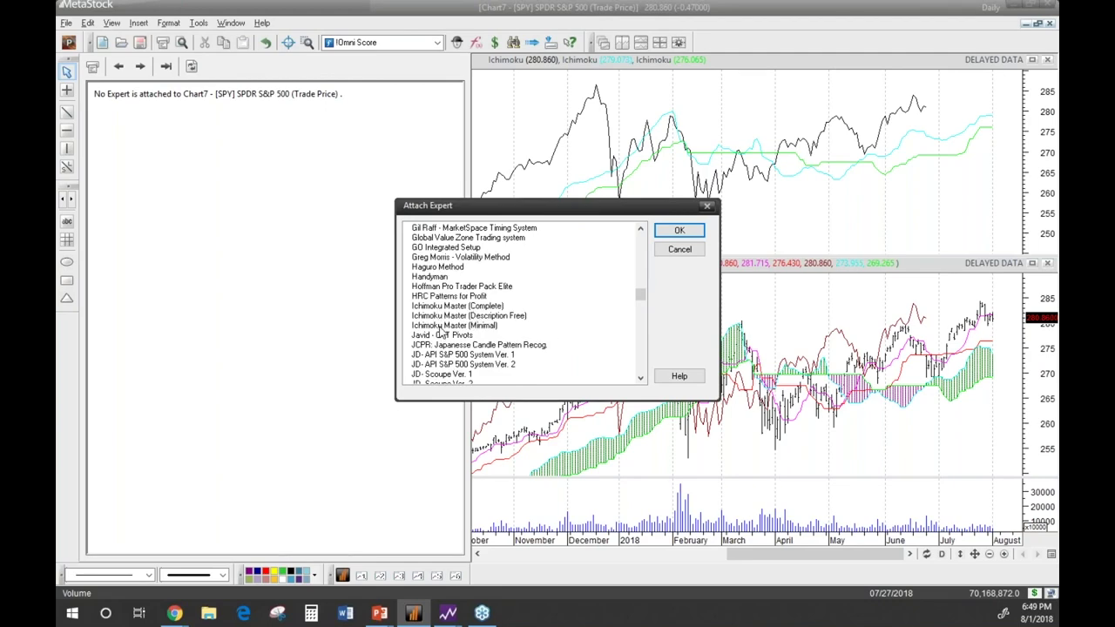
{"action": "left_click", "coordinate": [441, 328]}
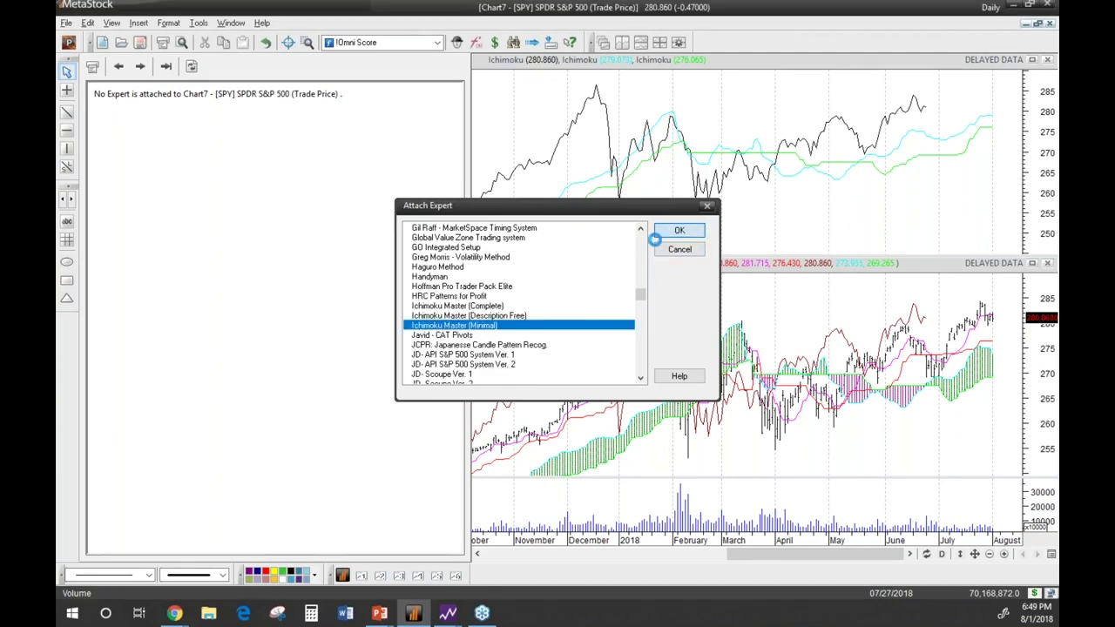
{"action": "left_click", "coordinate": [675, 231]}
{"action": "left_click_drag", "start_coordinate": [454, 178], "coordinate": [459, 243]}
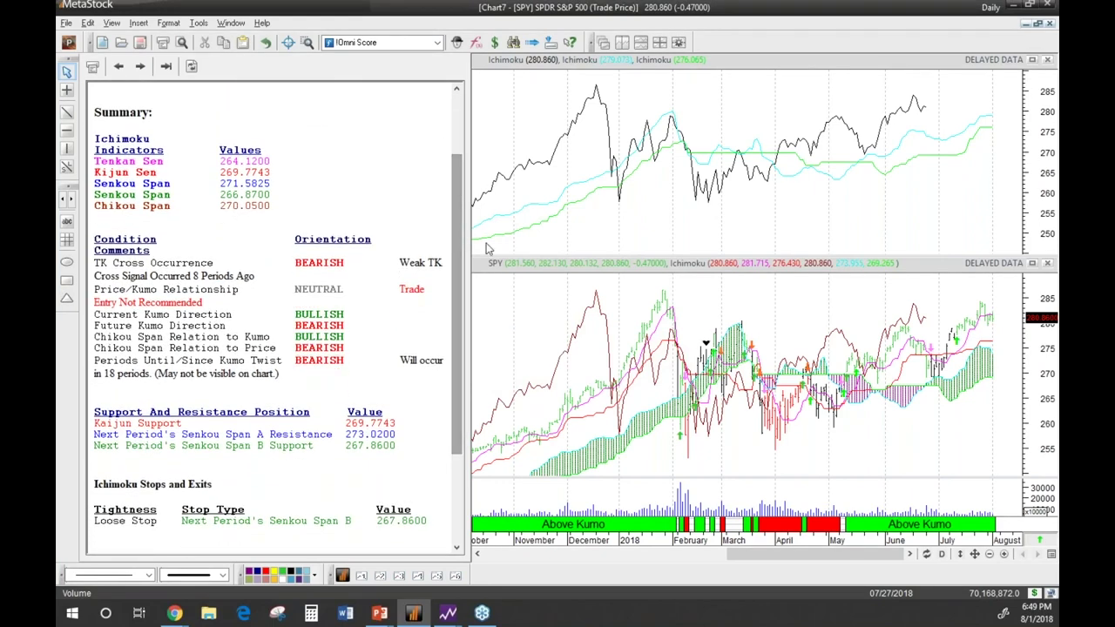
Hide the commentary and examine the expert's arrows and Kumo ribbon on the SPY bars from April to July 2018 up close.
{"action": "left_click", "coordinate": [111, 23]}
{"action": "left_click", "coordinate": [139, 114]}
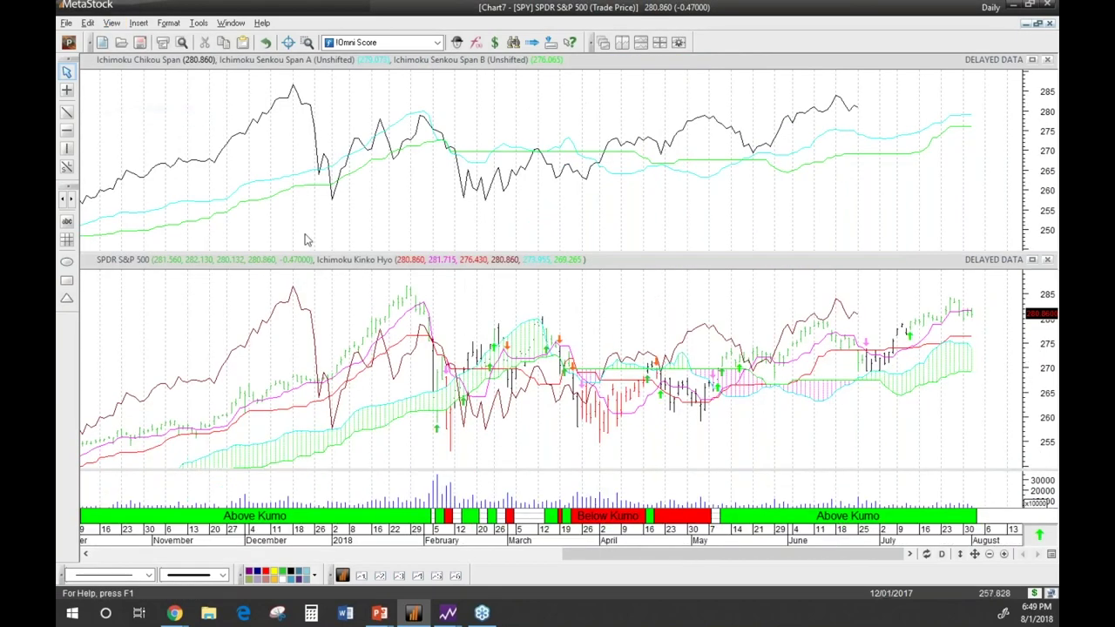
{"action": "left_click", "coordinate": [1003, 554]}
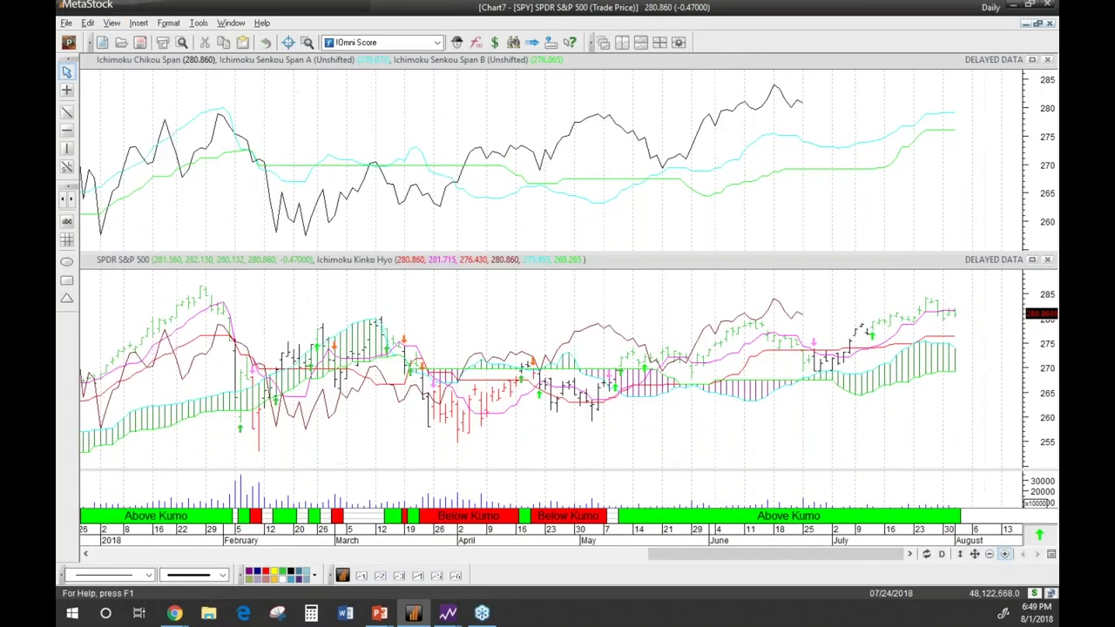
{"action": "left_click", "coordinate": [1004, 554]}
{"action": "left_click", "coordinate": [1004, 554]}
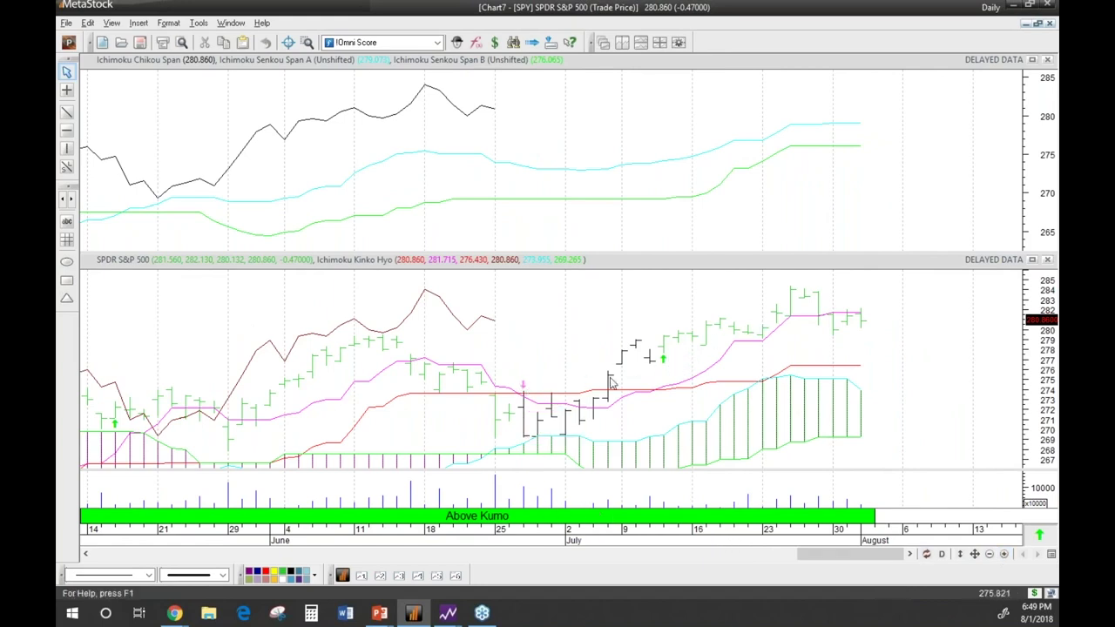
{"action": "left_click_drag", "start_coordinate": [834, 552], "coordinate": [801, 563]}
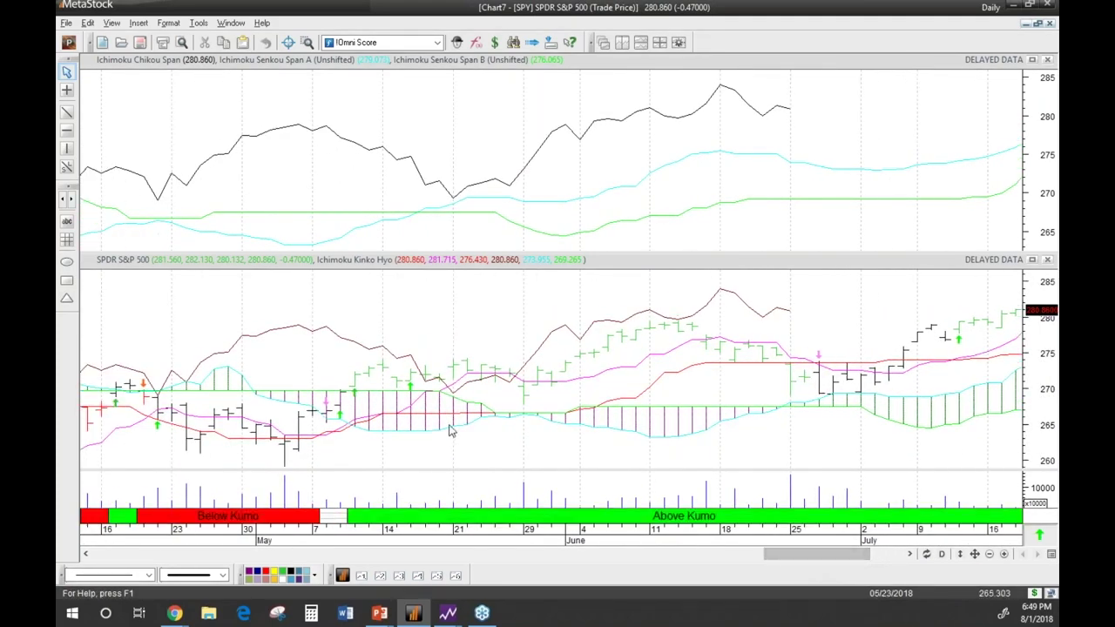
{"action": "mouse_move", "coordinate": [349, 386]}
{"action": "left_click_drag", "start_coordinate": [810, 558], "coordinate": [847, 564]}
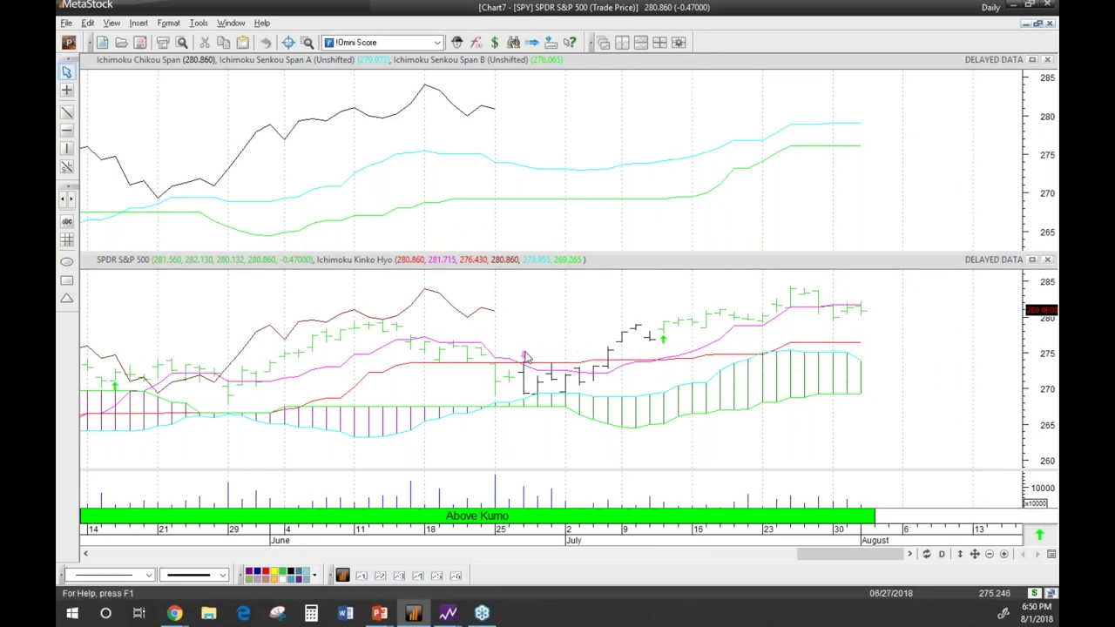
{"action": "mouse_move", "coordinate": [525, 358]}
{"action": "mouse_move", "coordinate": [671, 341]}
Reopen the expert commentary and show it for the 7/12/2018 bar with the green up arrow.
{"action": "left_click", "coordinate": [110, 23]}
{"action": "left_click", "coordinate": [124, 114]}
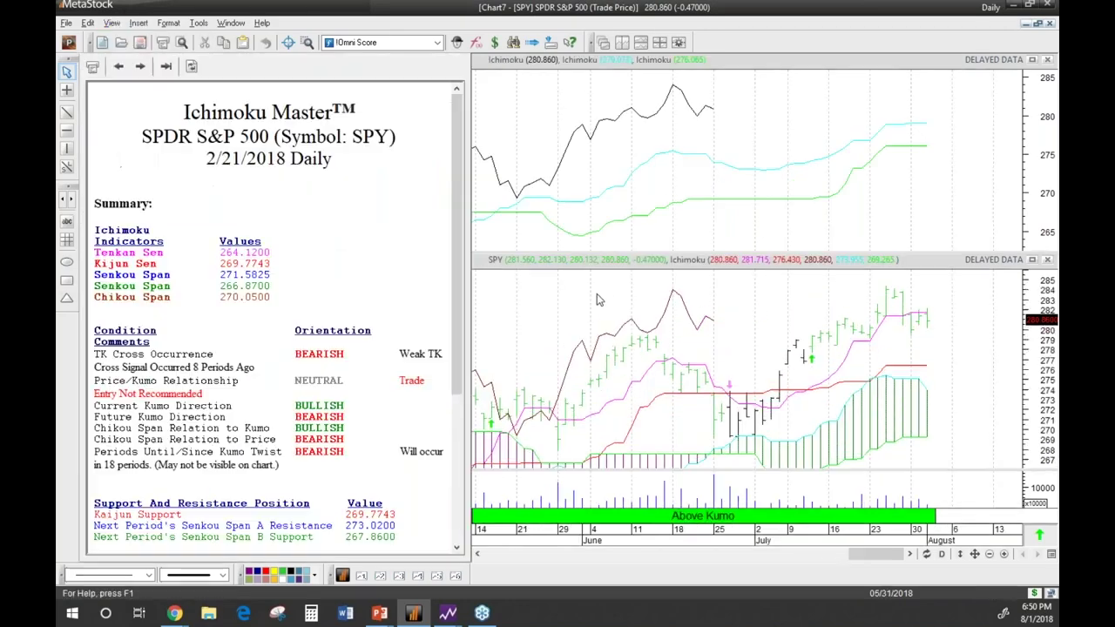
{"action": "left_click", "coordinate": [805, 357]}
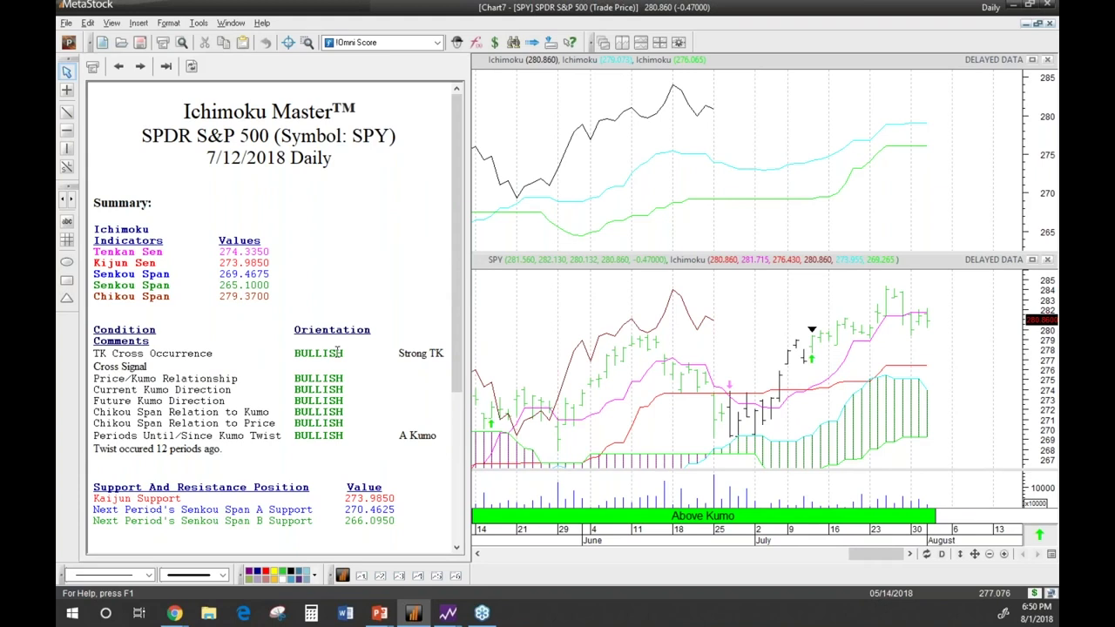
Highlight the Strong TK comment and the orientations of Price/Kumo Relationship and Current Kumo Direction in the 7/12/2018 commentary.
{"action": "left_click_drag", "start_coordinate": [403, 350], "coordinate": [447, 353]}
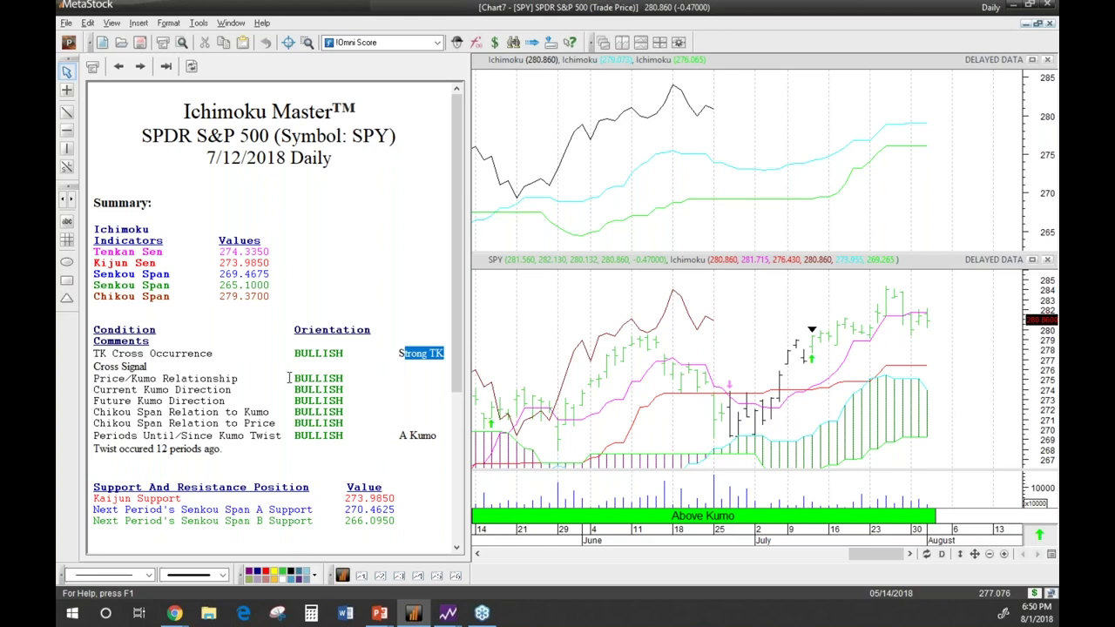
{"action": "left_click_drag", "start_coordinate": [287, 378], "coordinate": [349, 380]}
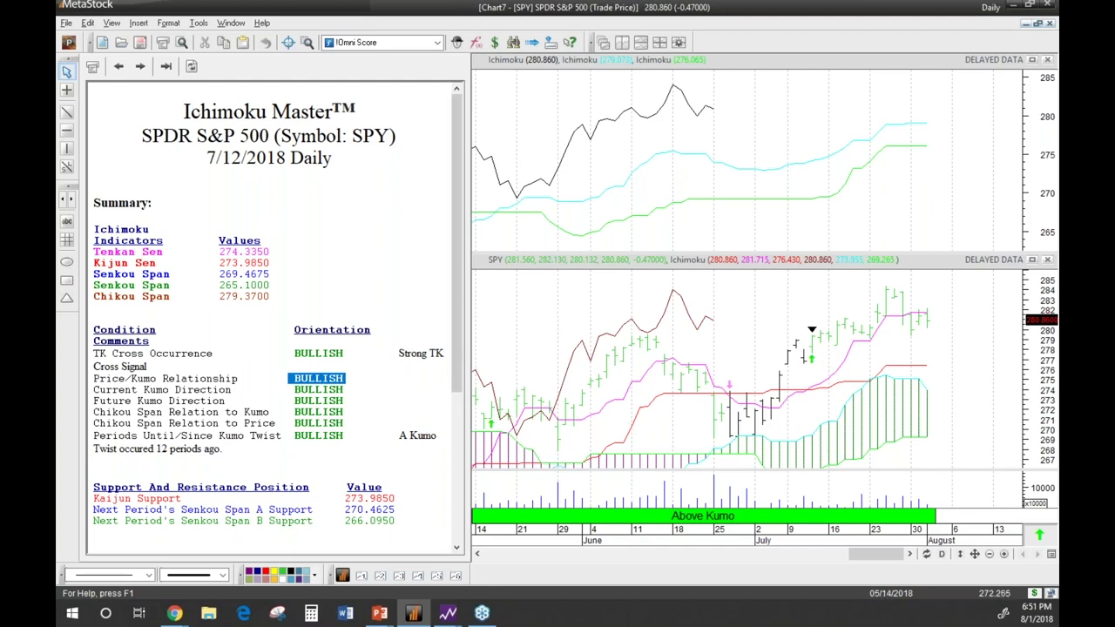
{"action": "left_click_drag", "start_coordinate": [290, 391], "coordinate": [353, 392]}
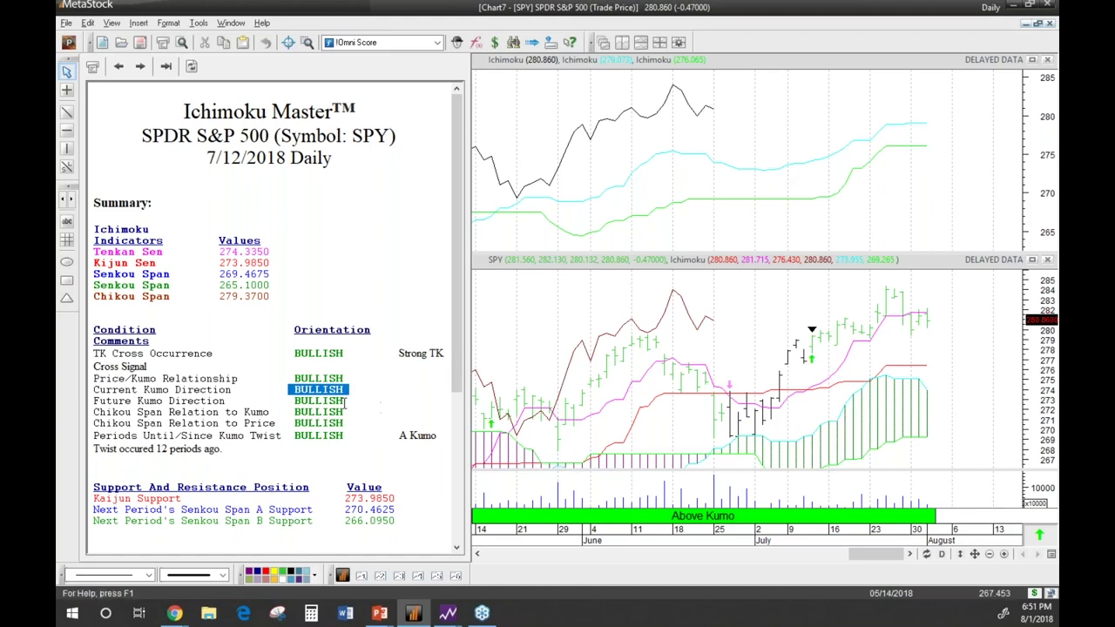
Highlight the Future Kumo Direction orientation in the 7/12/2018 commentary and review its support, resistance and stops sections.
{"action": "left_click_drag", "start_coordinate": [295, 402], "coordinate": [351, 401]}
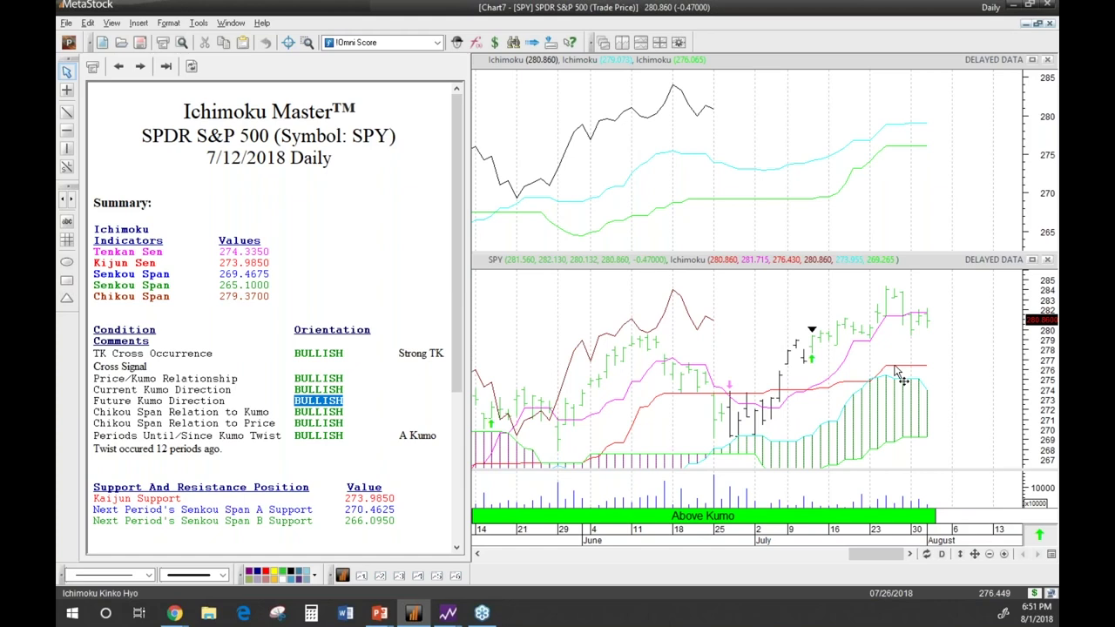
{"action": "mouse_move", "coordinate": [892, 368]}
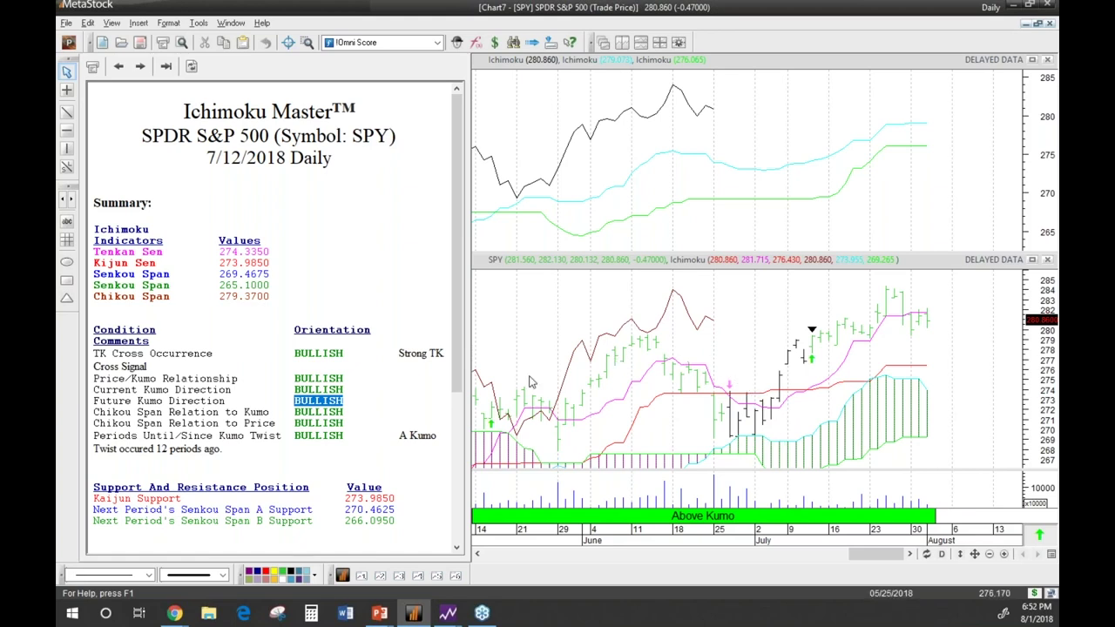
{"action": "scroll", "coordinate": [81, 430], "scroll_direction": "down", "scroll_amount": 3}
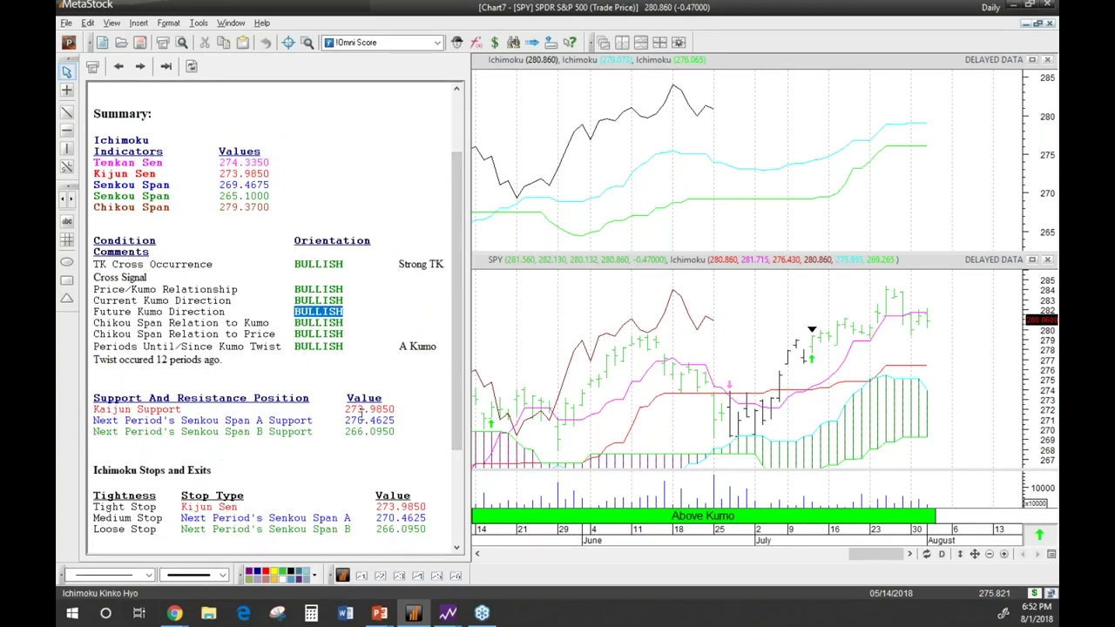
{"action": "left_click_drag", "start_coordinate": [451, 444], "coordinate": [453, 484]}
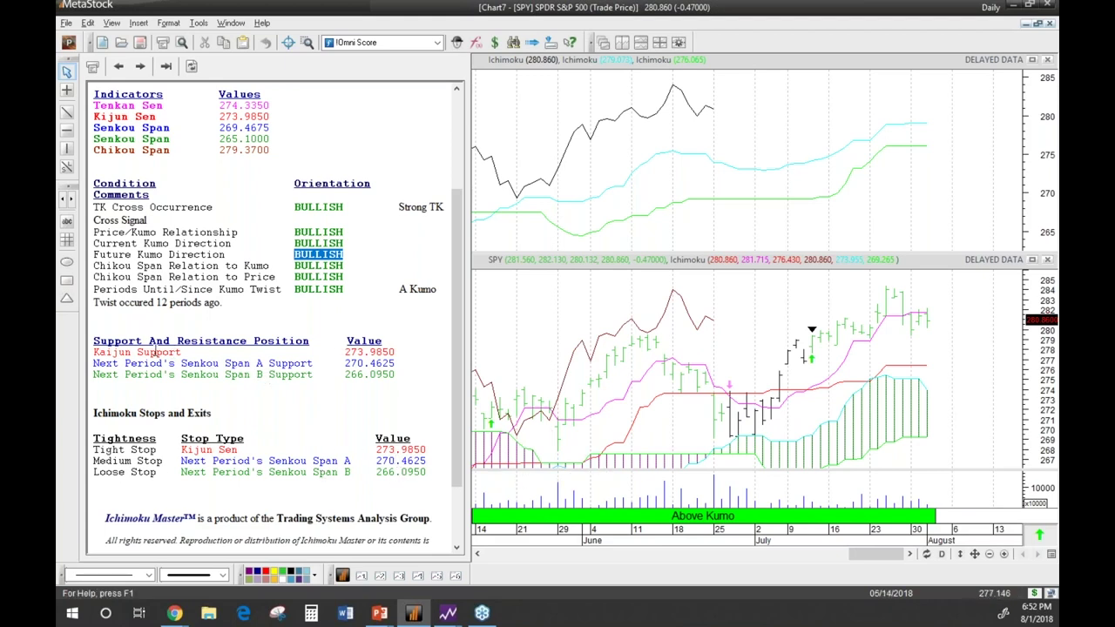
Show the expert commentary for the 6/29/2018 bar and check its conditions and its Ichimoku stops and exits.
{"action": "left_click", "coordinate": [746, 318]}
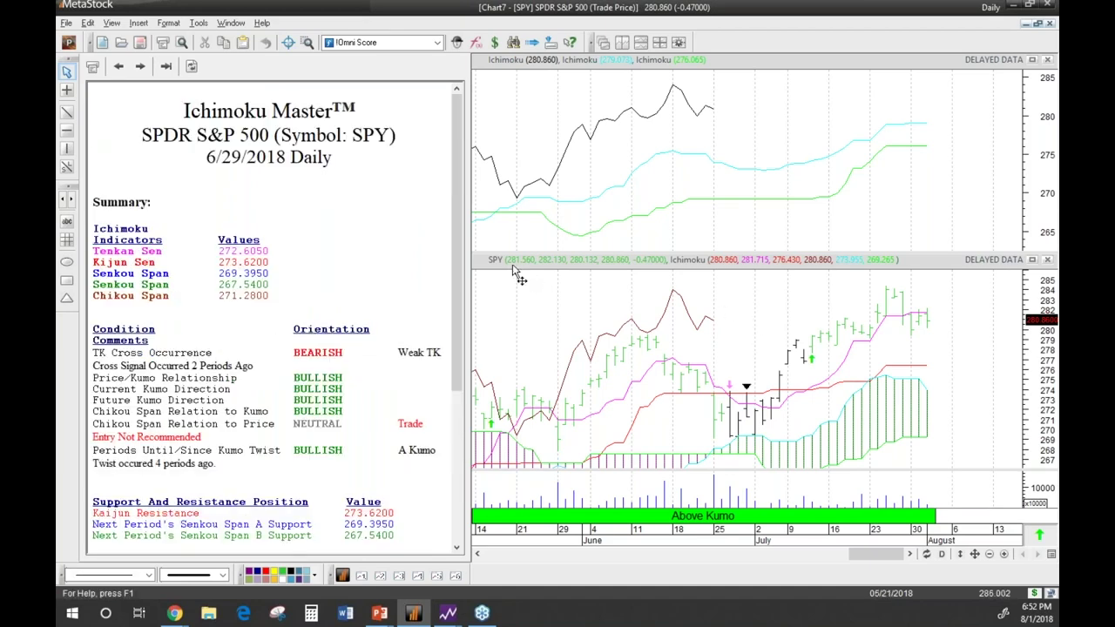
{"action": "scroll", "coordinate": [440, 250], "scroll_direction": "down", "scroll_amount": 5}
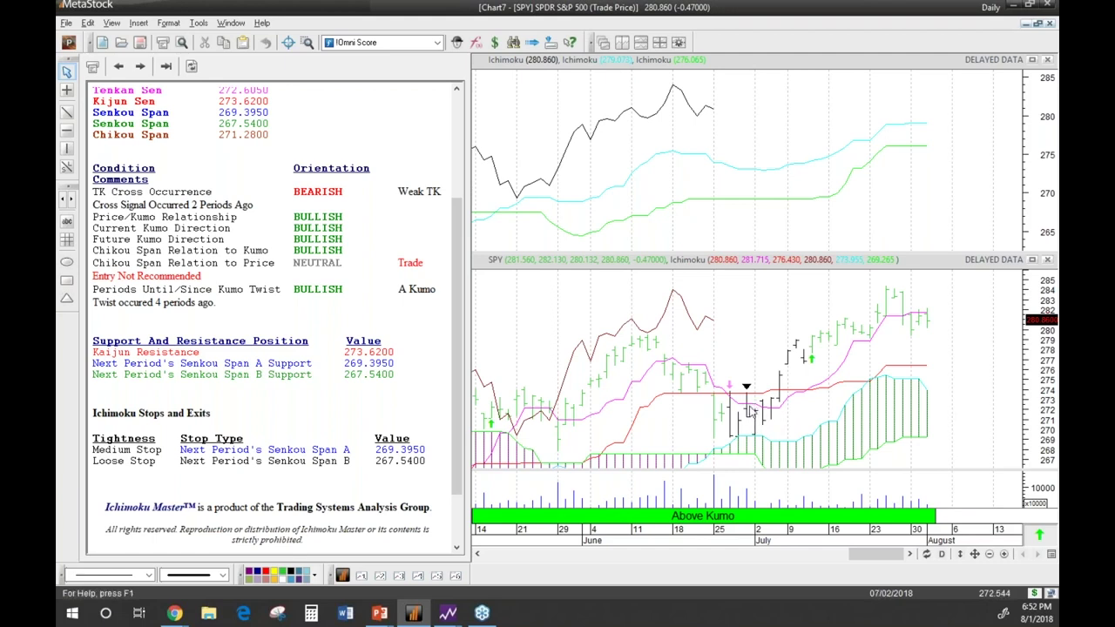
{"action": "mouse_move", "coordinate": [747, 413]}
Attach the Ichimoku Master (Complete) expert to the SPY chart and review the Chikou Span descriptions in its commentary.
{"action": "left_click", "coordinate": [456, 42]}
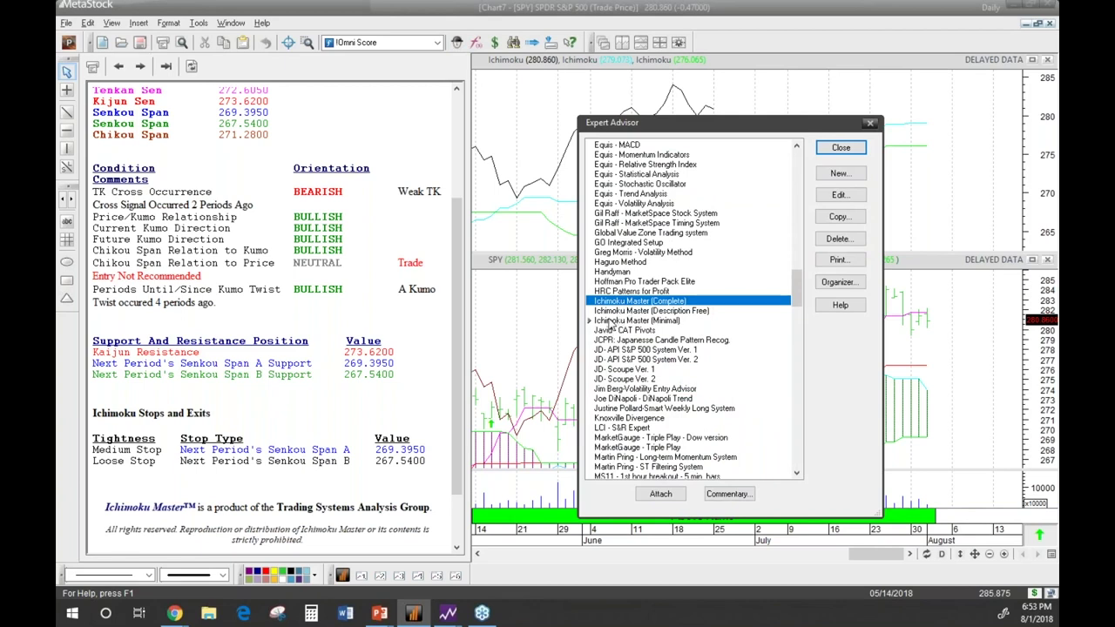
{"action": "left_click", "coordinate": [652, 495]}
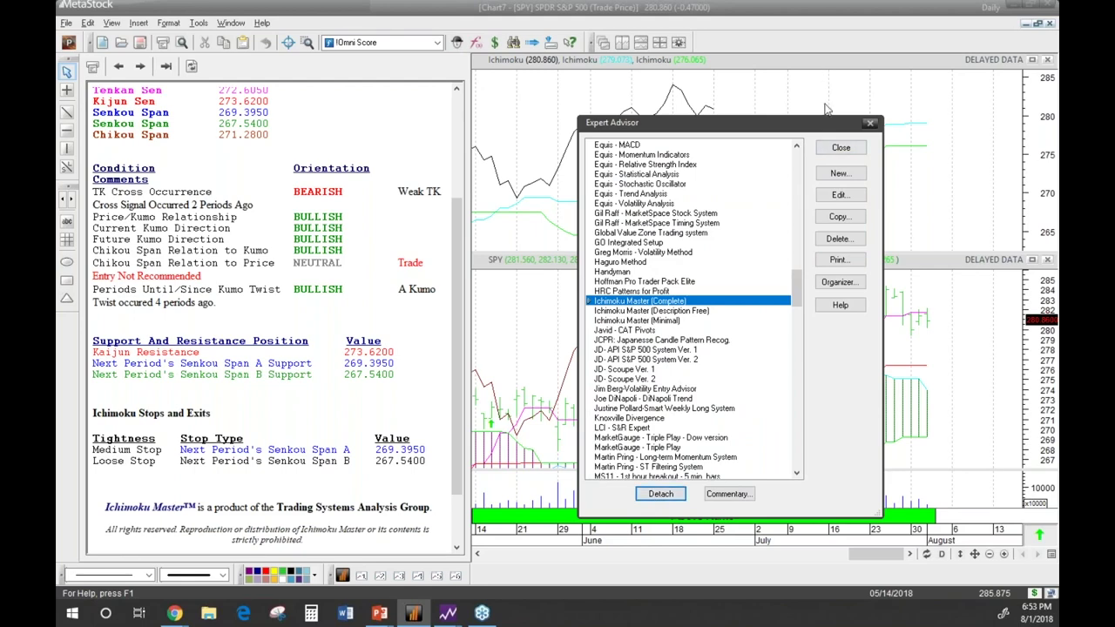
{"action": "left_click", "coordinate": [841, 149]}
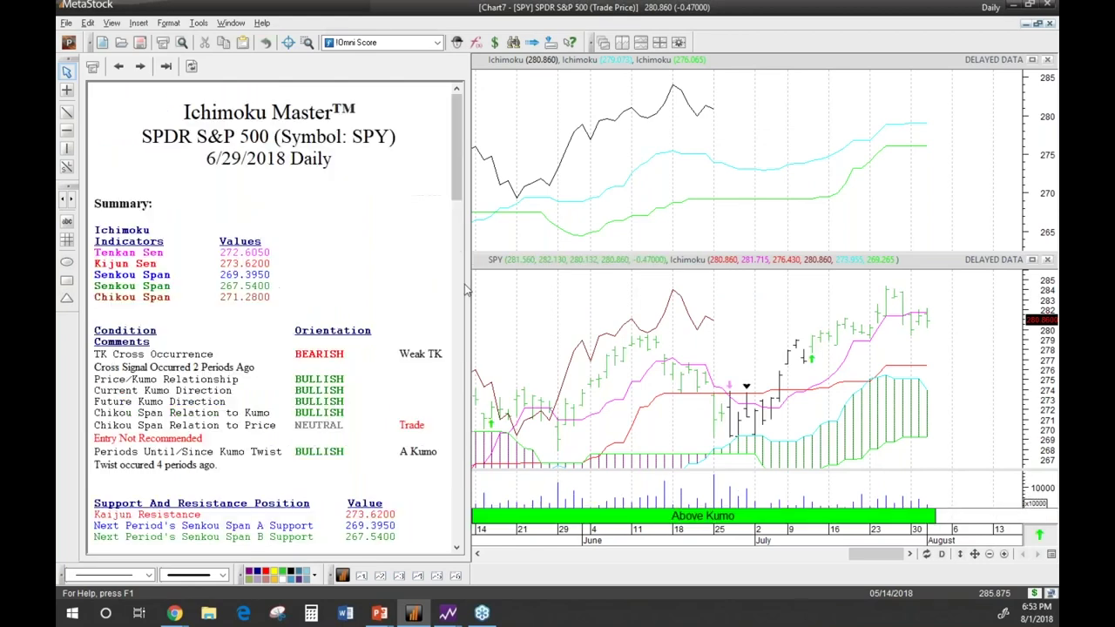
{"action": "left_click_drag", "start_coordinate": [455, 182], "coordinate": [425, 413]}
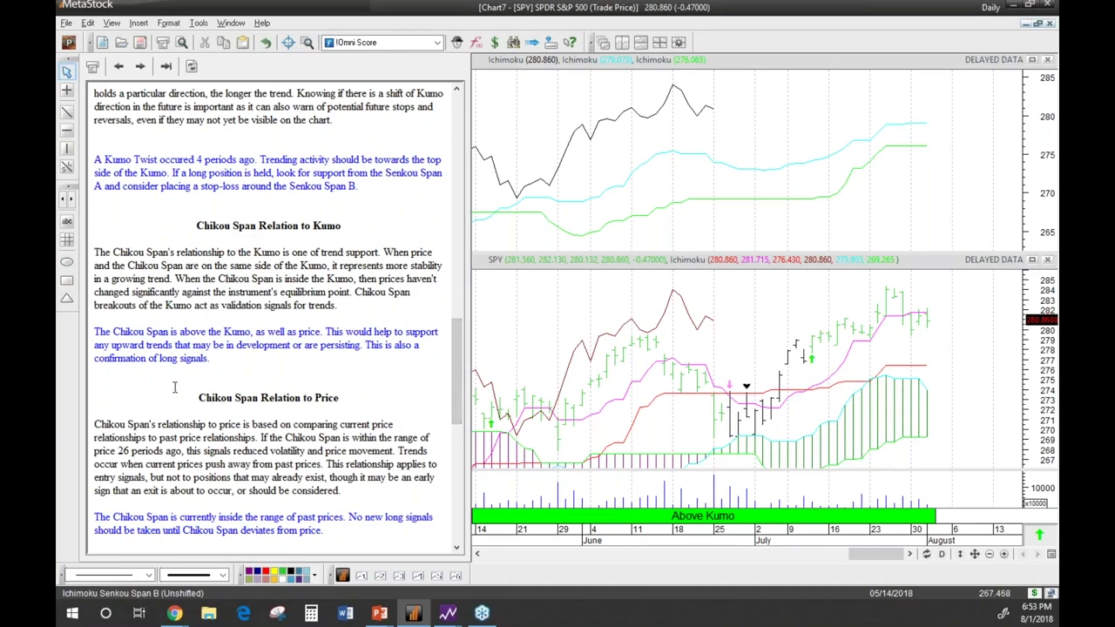
{"action": "scroll", "coordinate": [435, 386], "scroll_direction": "down", "scroll_amount": 3}
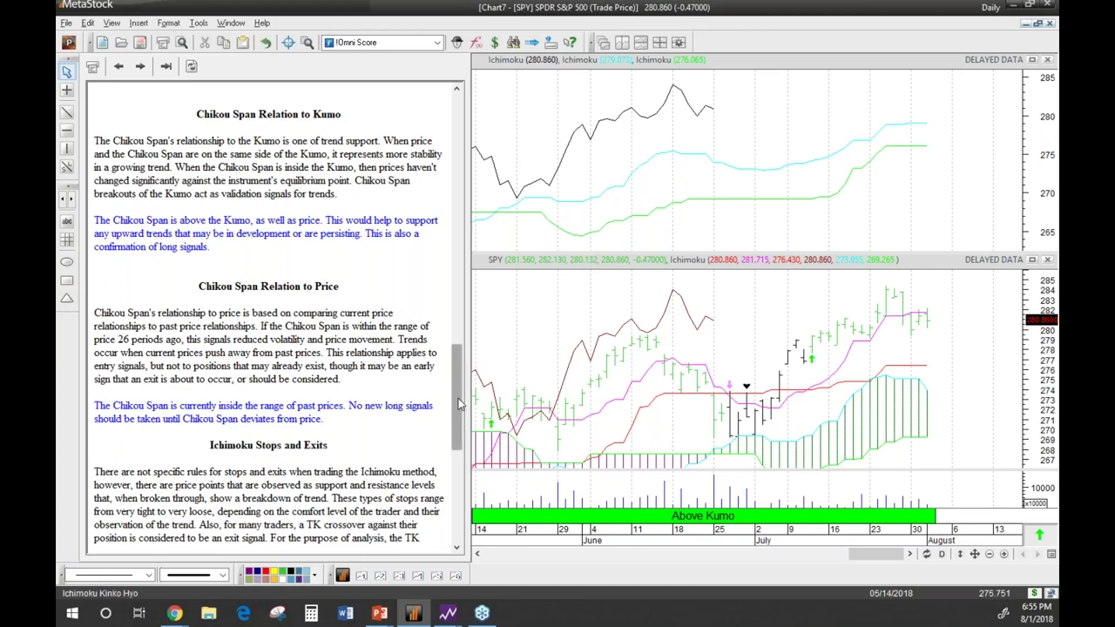
{"action": "left_click_drag", "start_coordinate": [459, 403], "coordinate": [485, 124]}
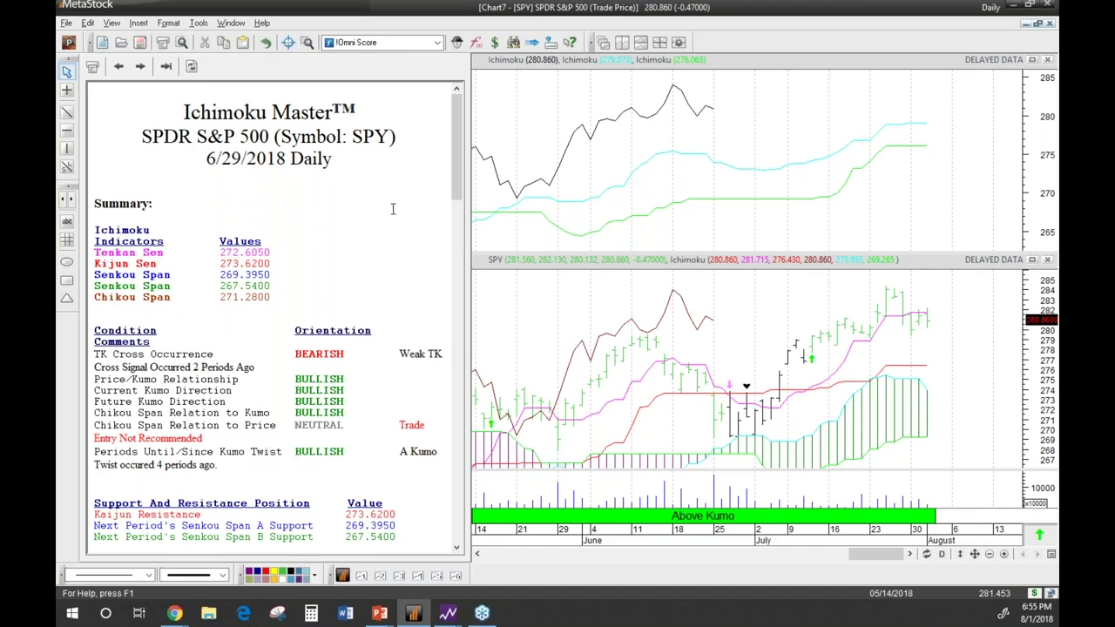
Choose the Ichimoku - Signals exploration in the Power Console and clear all selected local data lists.
{"action": "left_click", "coordinate": [70, 44]}
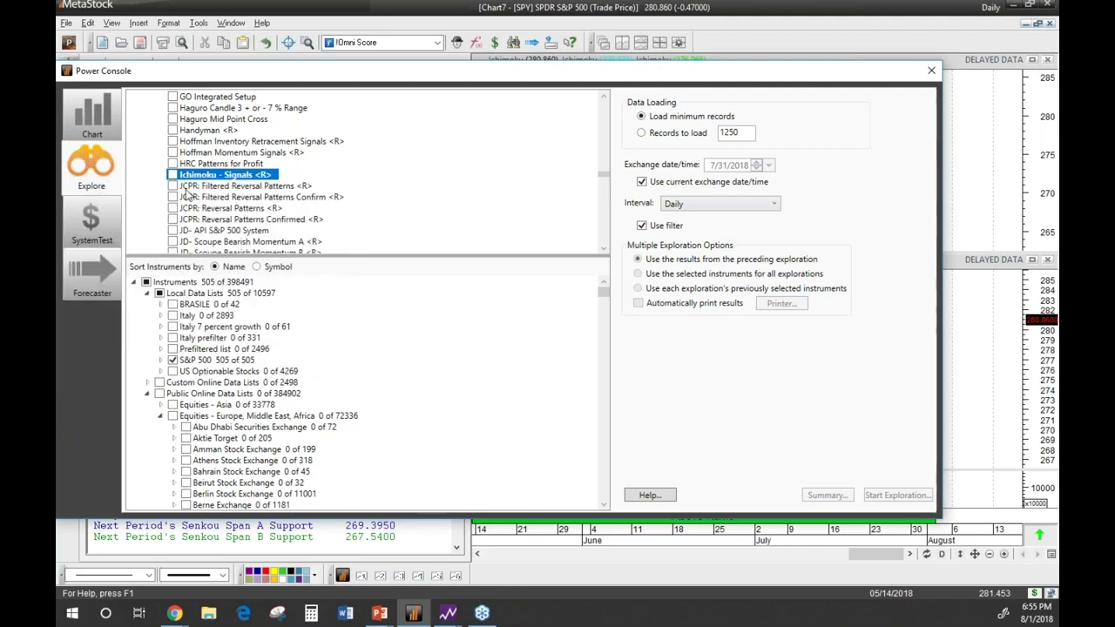
{"action": "left_click", "coordinate": [174, 175]}
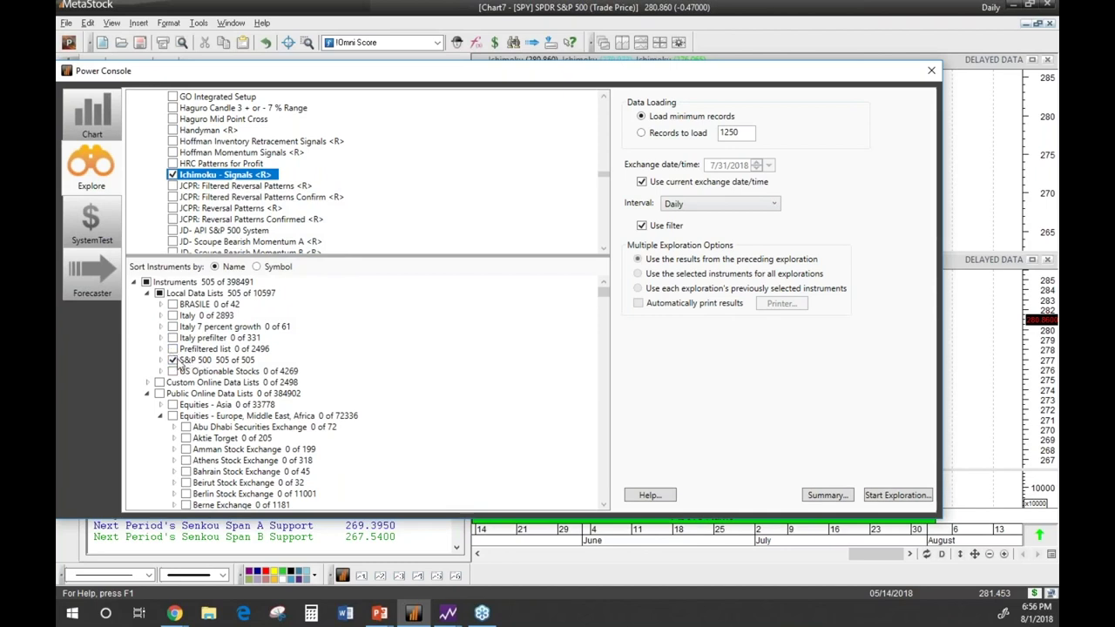
{"action": "left_click", "coordinate": [160, 294]}
{"action": "left_click", "coordinate": [147, 293]}
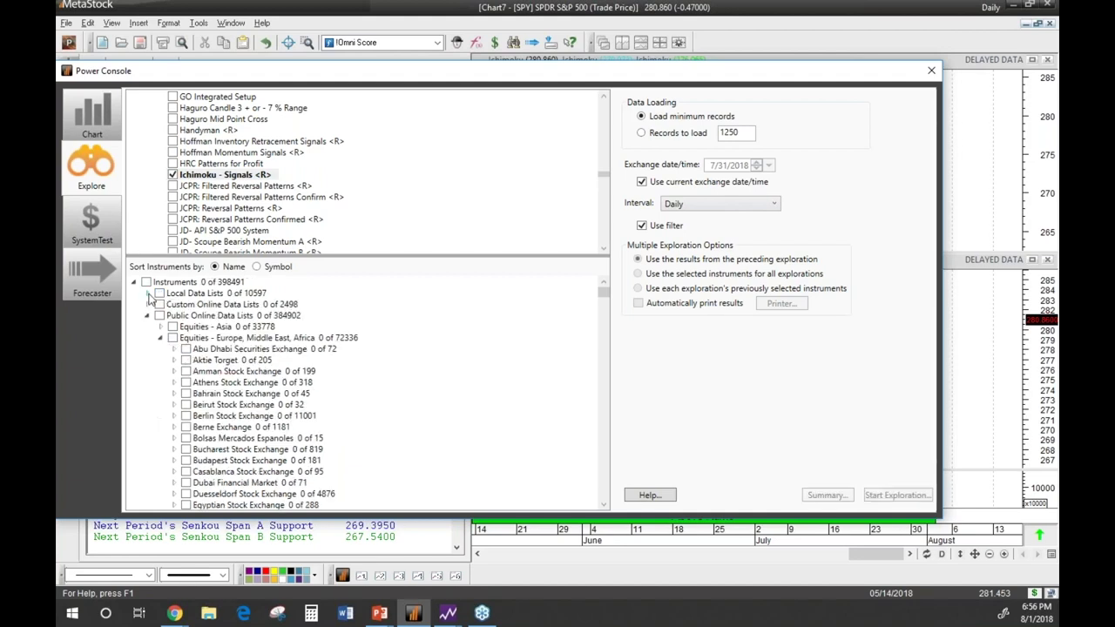
Look through the North American equity lists among the public online data lists.
{"action": "left_click", "coordinate": [160, 338]}
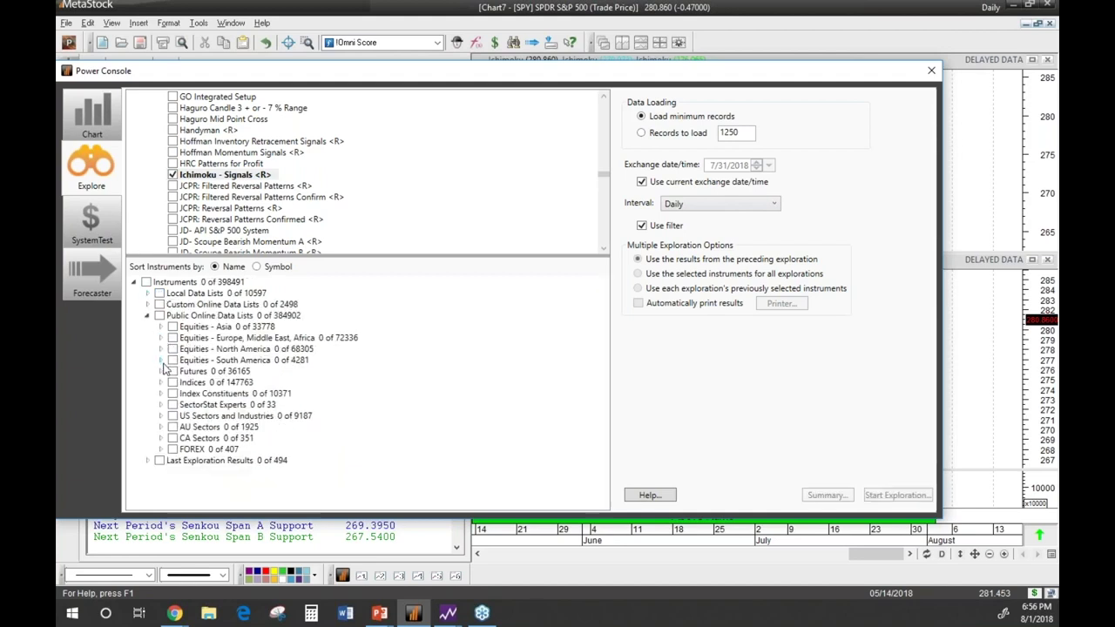
{"action": "left_click", "coordinate": [161, 349]}
{"action": "scroll", "coordinate": [202, 369], "scroll_direction": "down", "scroll_amount": 1}
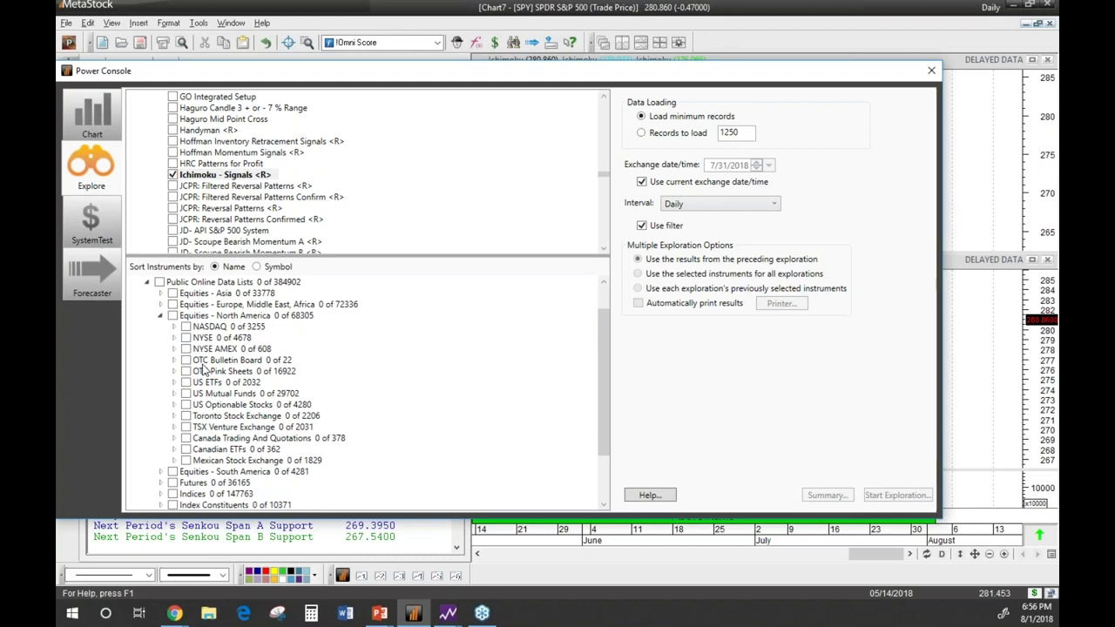
{"action": "scroll", "coordinate": [202, 369], "scroll_direction": "down", "scroll_amount": 1}
{"action": "scroll", "coordinate": [202, 369], "scroll_direction": "down", "scroll_amount": 1}
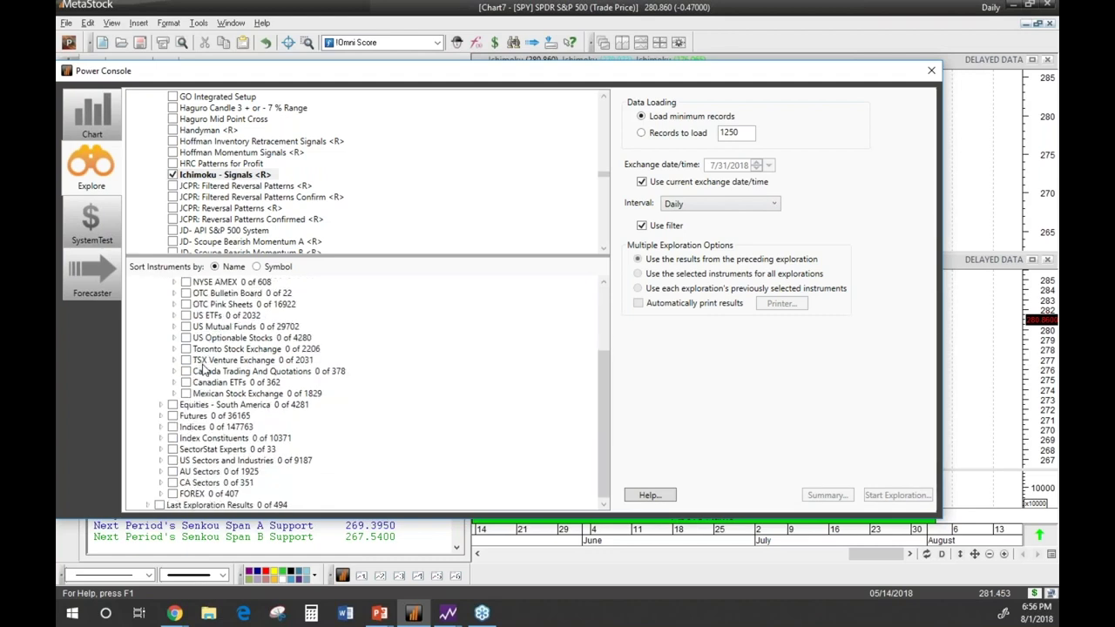
{"action": "scroll", "coordinate": [202, 370], "scroll_direction": "up", "scroll_amount": 1}
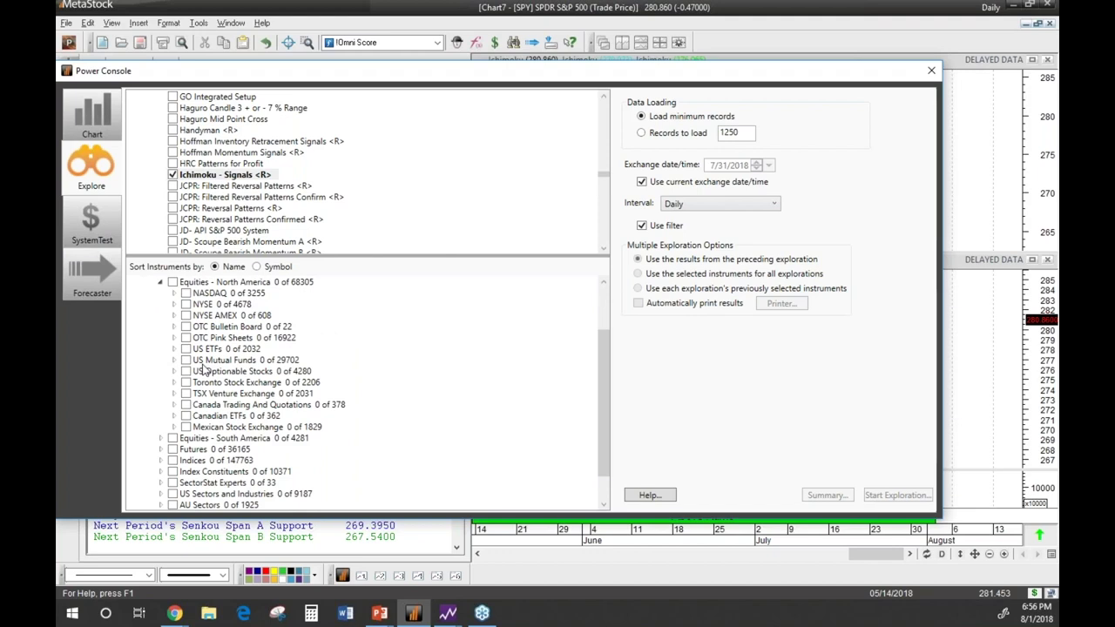
{"action": "left_click", "coordinate": [161, 284]}
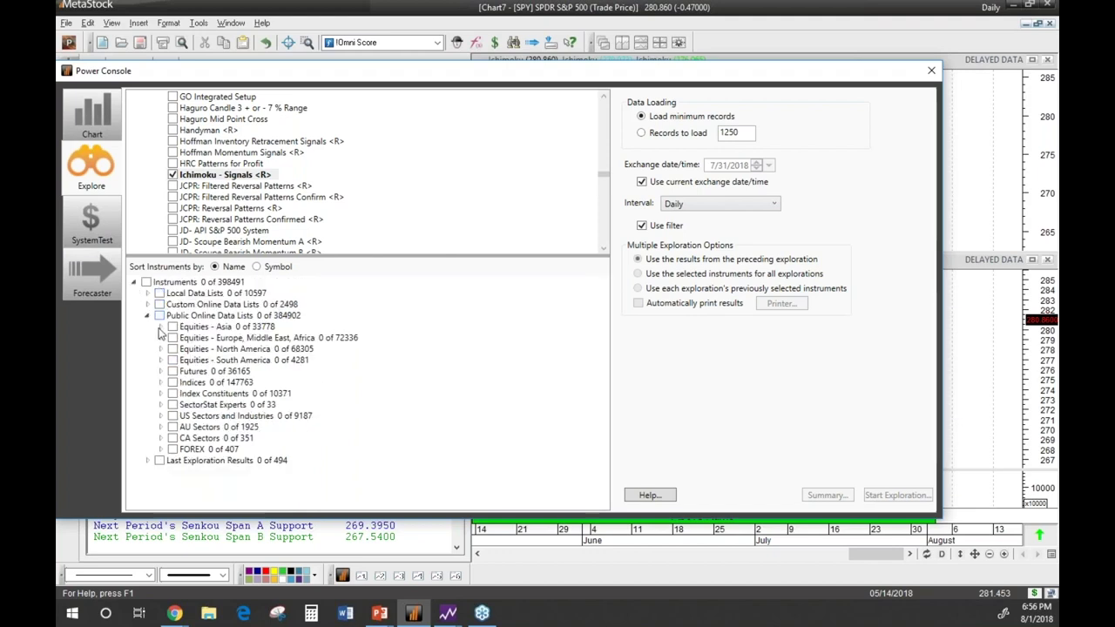
Try running the exploration on the Dow Jones Industrials index constituents, closing its results and clearing that list.
{"action": "left_click", "coordinate": [160, 393]}
{"action": "scroll", "coordinate": [266, 414], "scroll_direction": "down", "scroll_amount": 4}
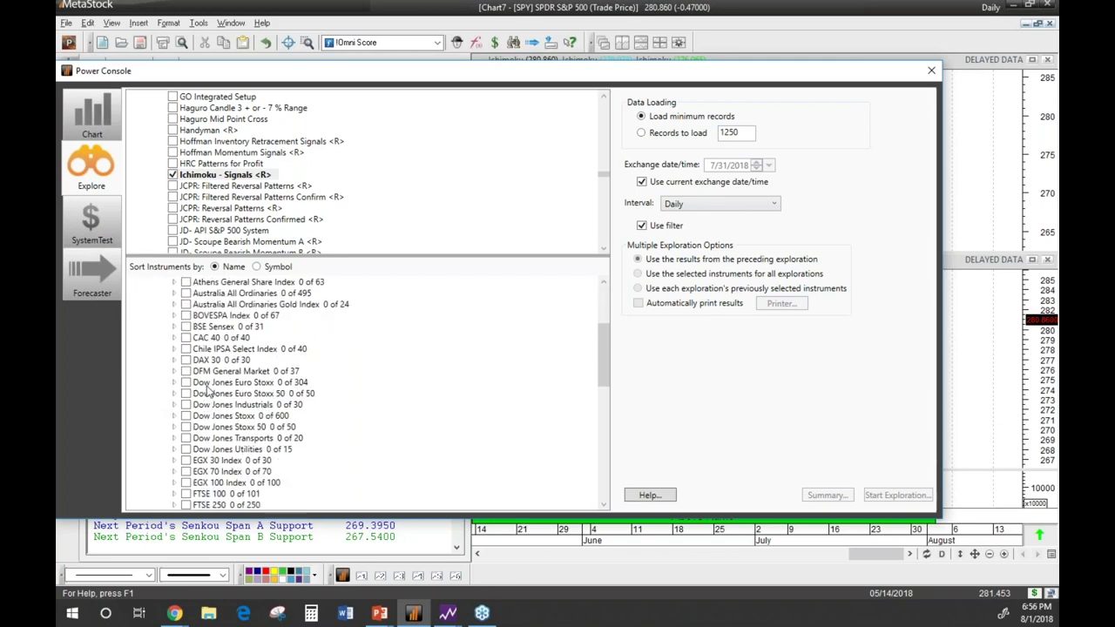
{"action": "scroll", "coordinate": [208, 389], "scroll_direction": "down", "scroll_amount": 3}
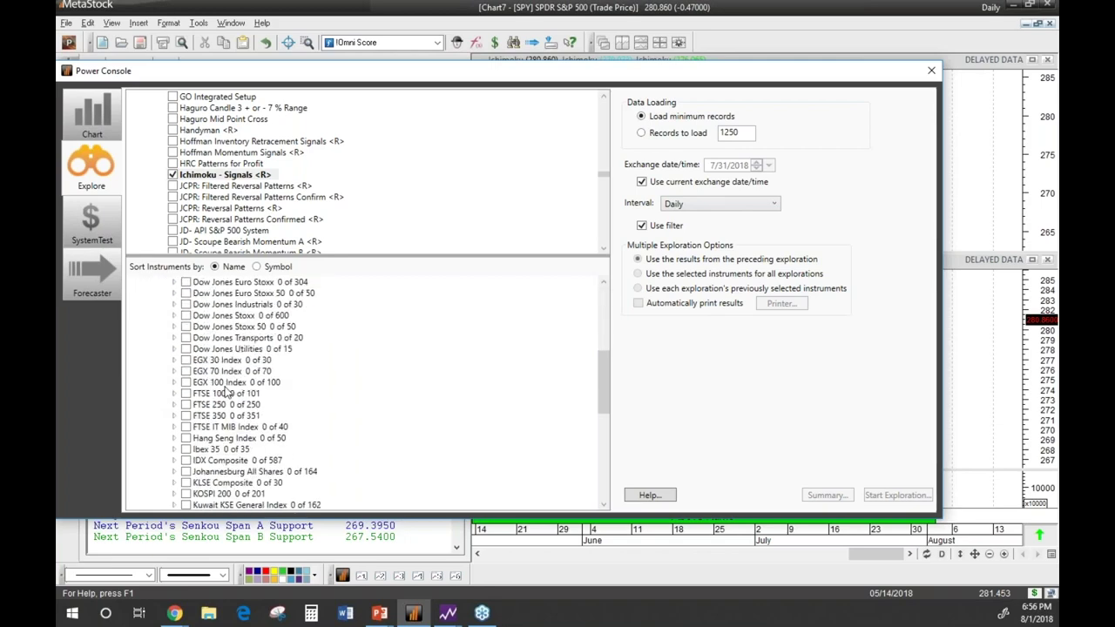
{"action": "left_click", "coordinate": [186, 304]}
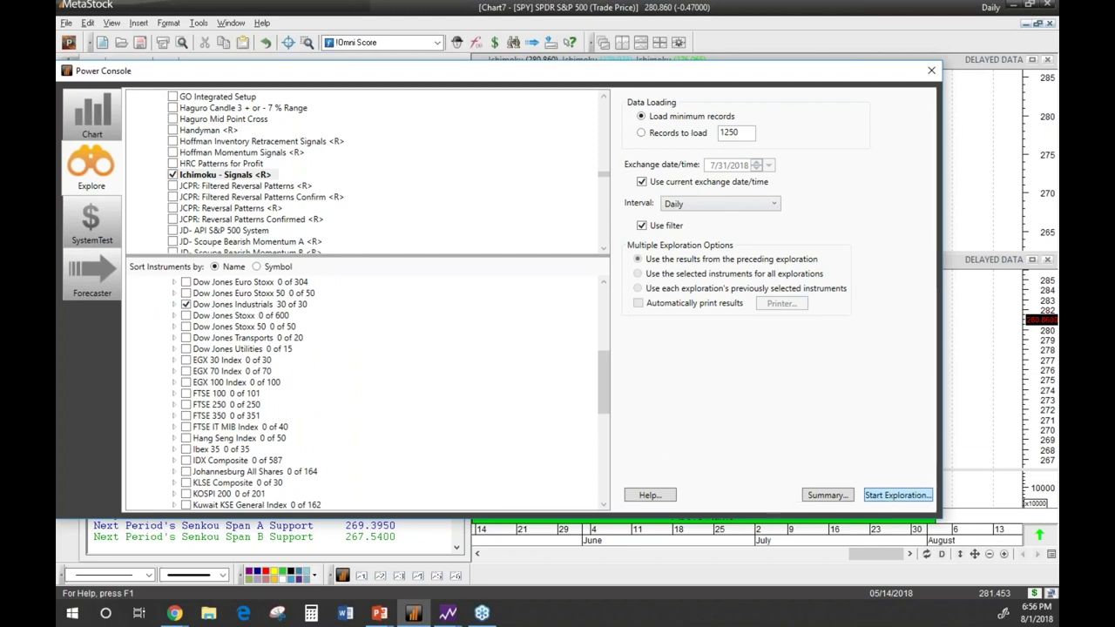
{"action": "left_click", "coordinate": [203, 179]}
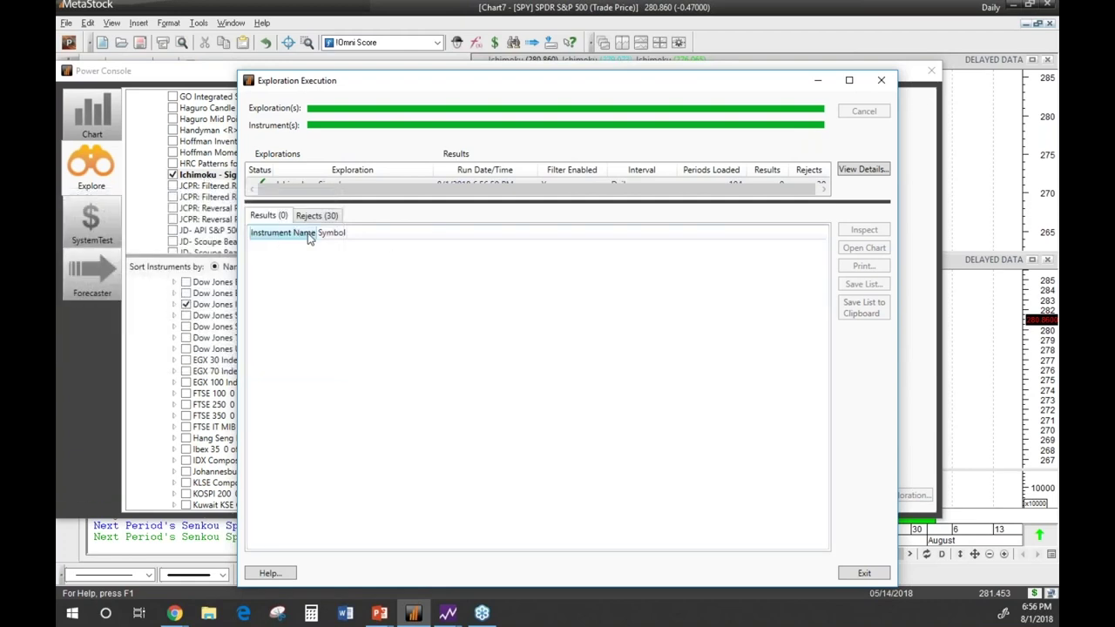
{"action": "left_click", "coordinate": [188, 305]}
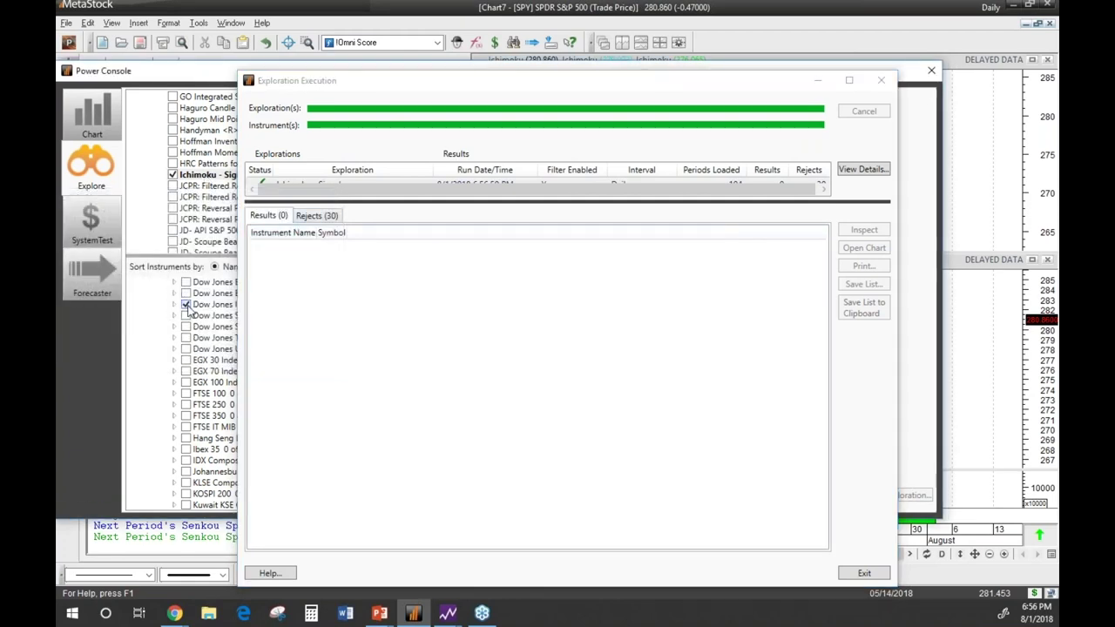
{"action": "left_click", "coordinate": [879, 81]}
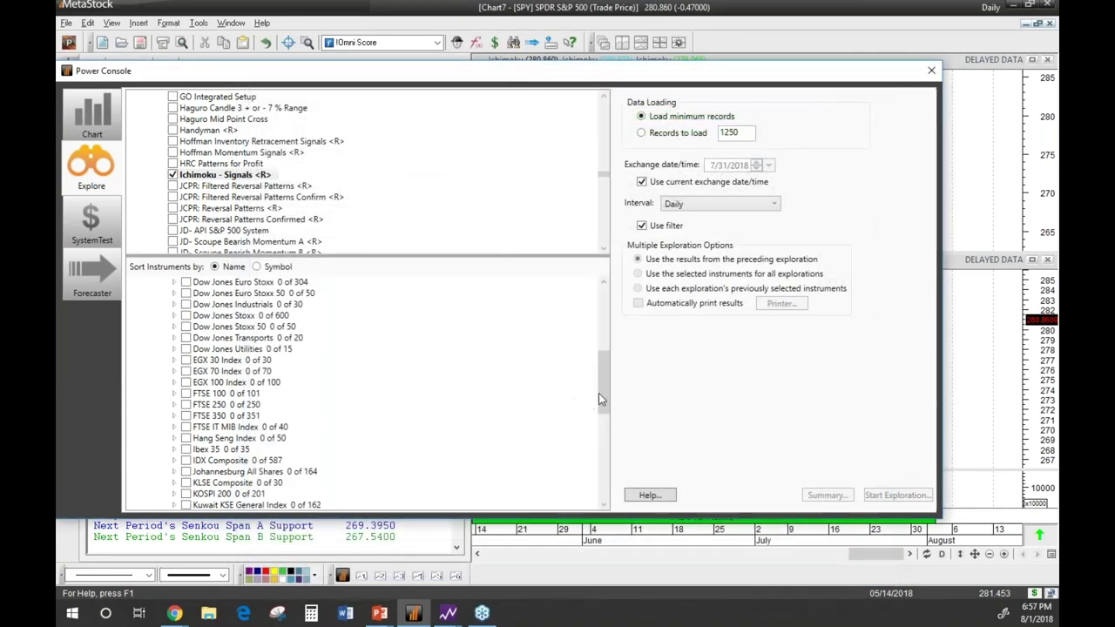
Run the Ichimoku - Signals exploration on the S&P 500 index constituents and enlarge the list of executed explorations.
{"action": "scroll", "coordinate": [600, 413], "scroll_direction": "down", "scroll_amount": 3}
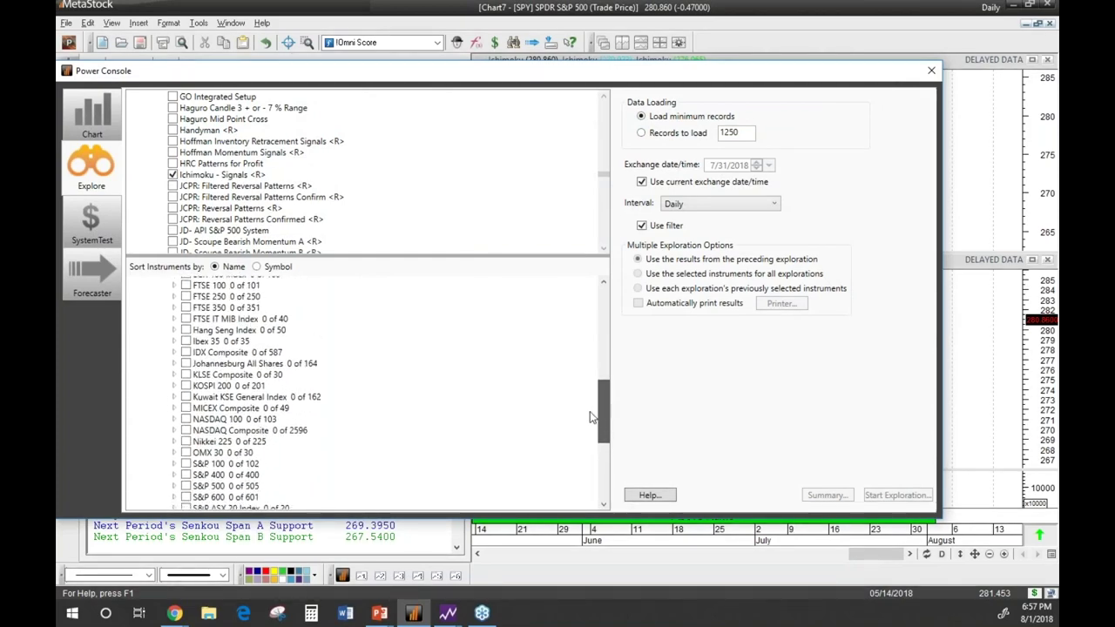
{"action": "scroll", "coordinate": [591, 413], "scroll_direction": "down", "scroll_amount": 2}
{"action": "left_click", "coordinate": [186, 407]}
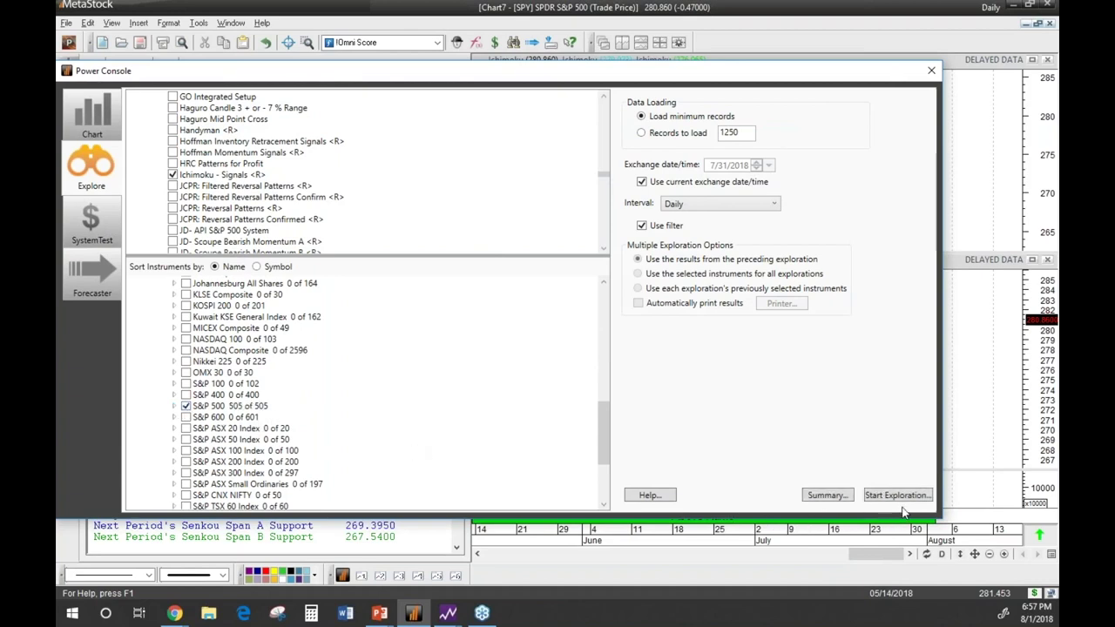
{"action": "left_click", "coordinate": [897, 497]}
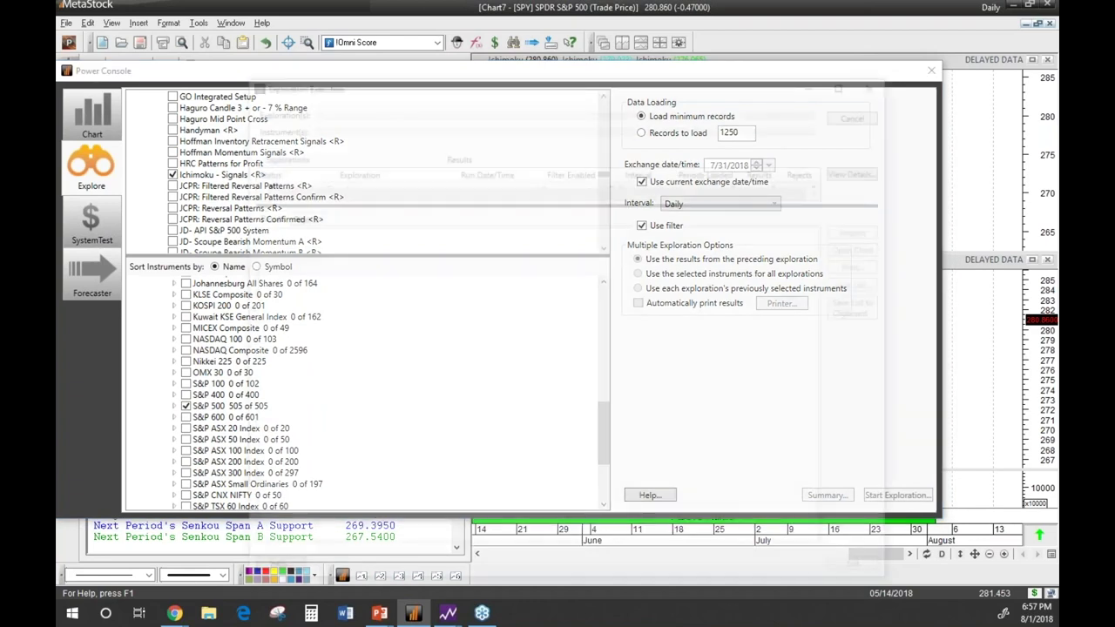
{"action": "left_click_drag", "start_coordinate": [345, 201], "coordinate": [339, 246]}
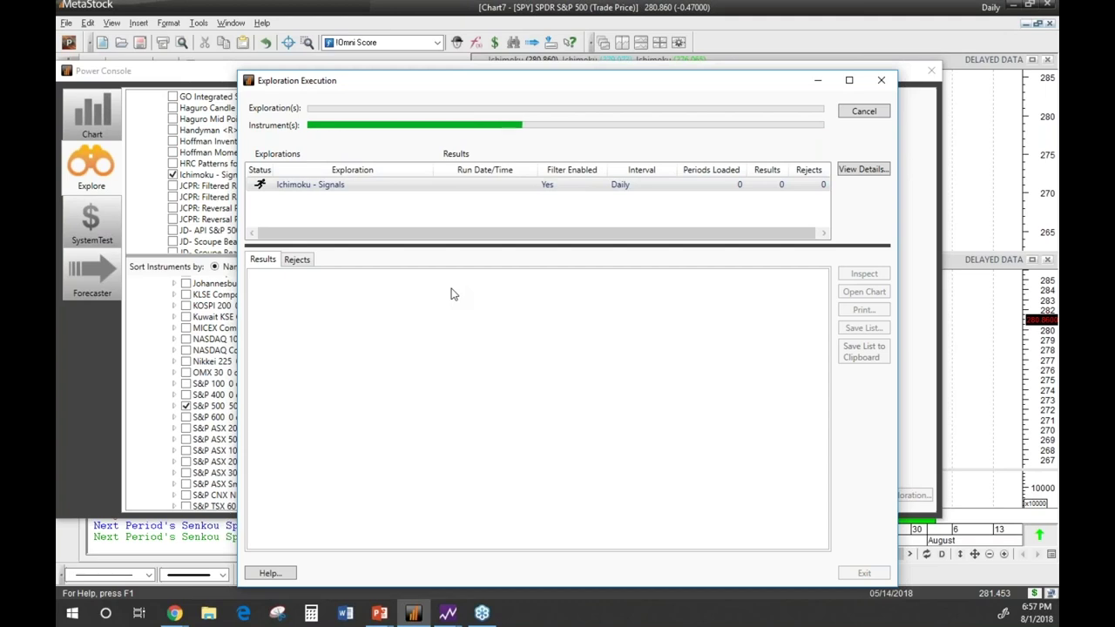
Sort the exploration results by Signal in descending order and review the results and rejects counts and the condition columns.
{"action": "mouse_move", "coordinate": [451, 82]}
{"action": "left_mouse_down"}
{"action": "mouse_move", "coordinate": [381, 87]}
{"action": "mouse_move", "coordinate": [123, 185]}
{"action": "mouse_move", "coordinate": [445, 85]}
{"action": "left_mouse_up"}
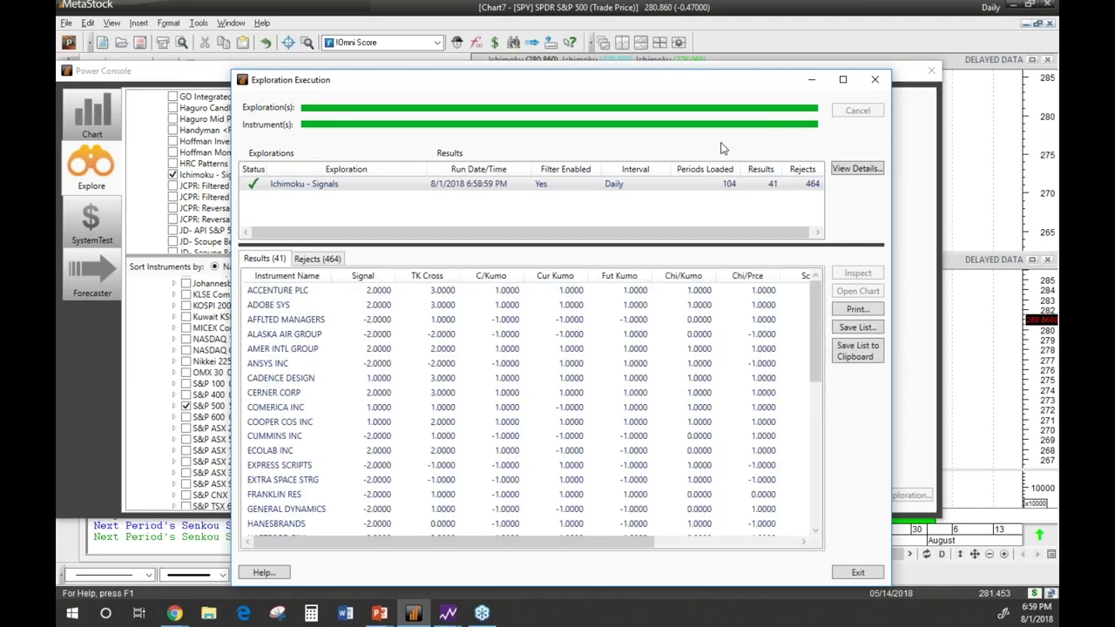
{"action": "left_click", "coordinate": [361, 277]}
{"action": "left_click", "coordinate": [360, 277]}
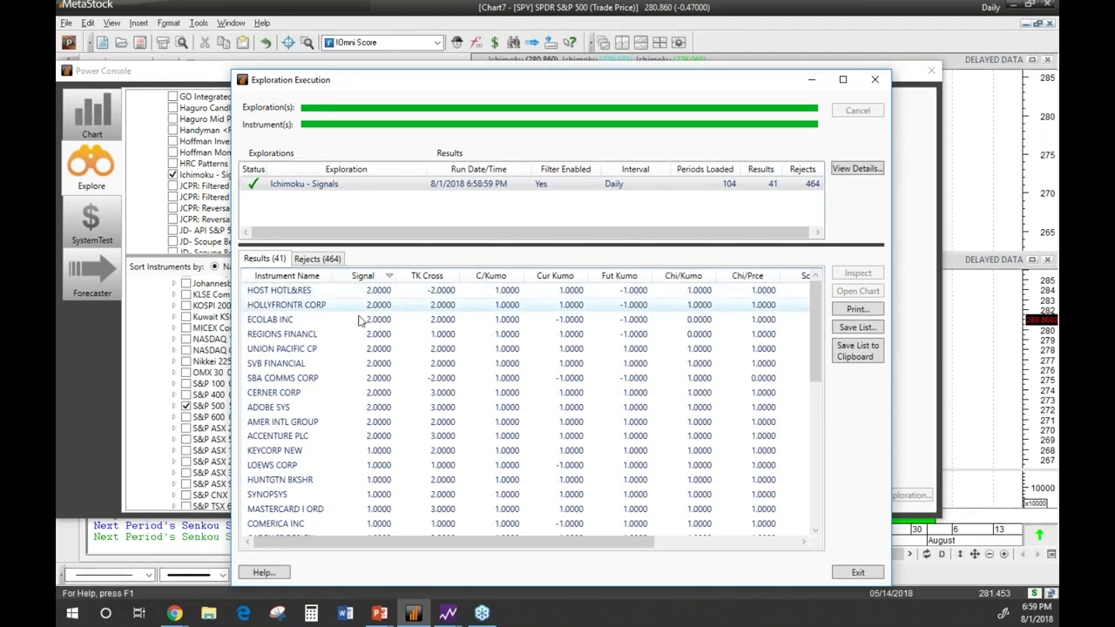
{"action": "left_click_drag", "start_coordinate": [471, 232], "coordinate": [640, 241]}
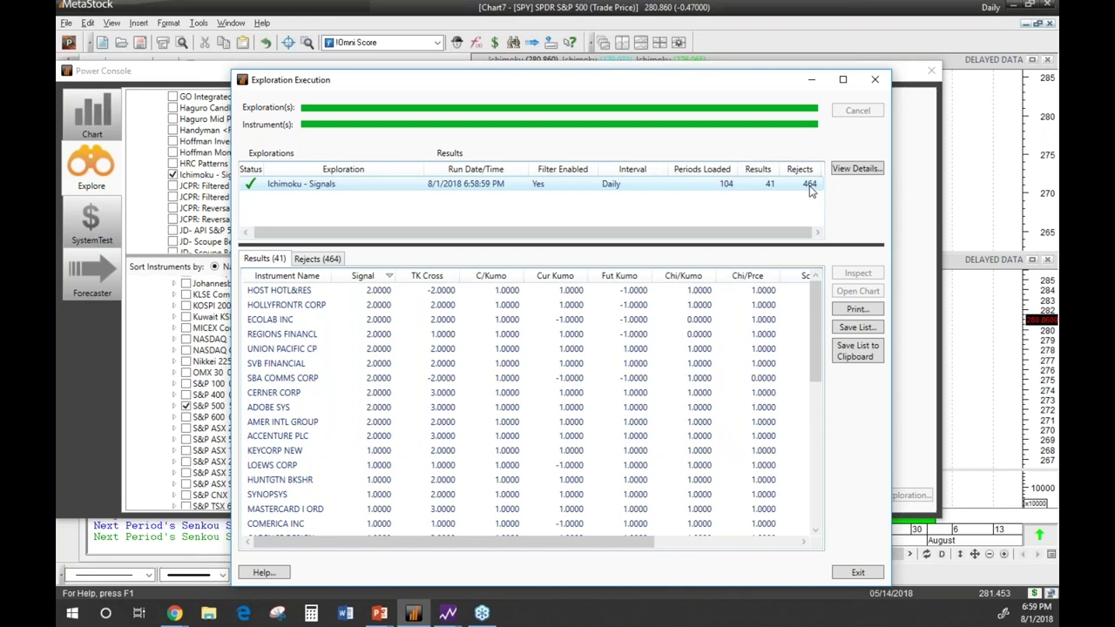
{"action": "left_click", "coordinate": [388, 292]}
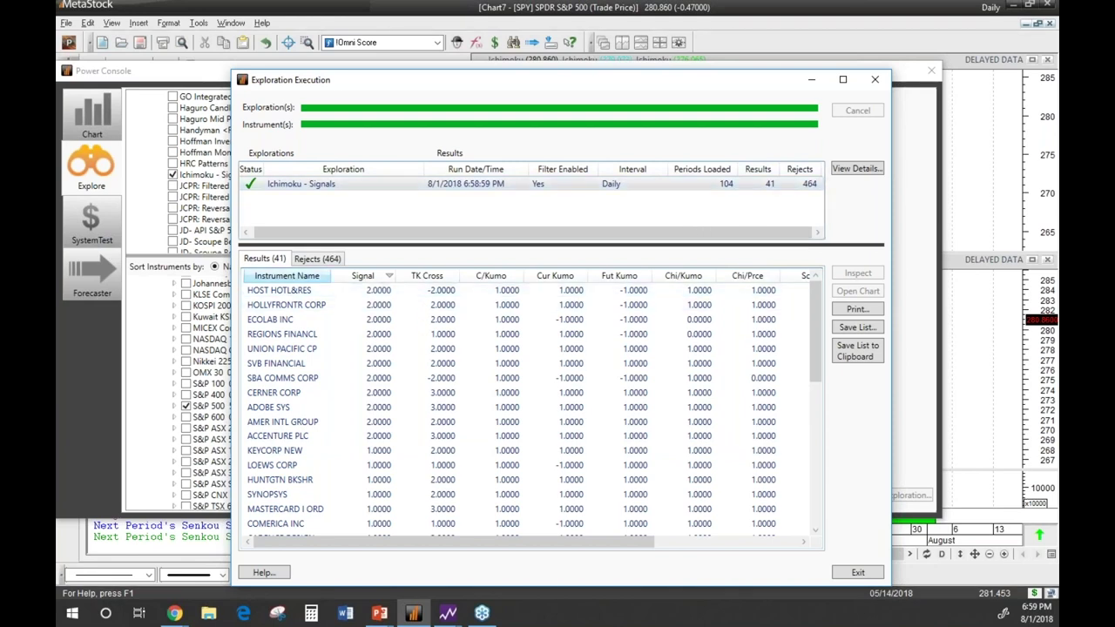
{"action": "mouse_move", "coordinate": [190, 179]}
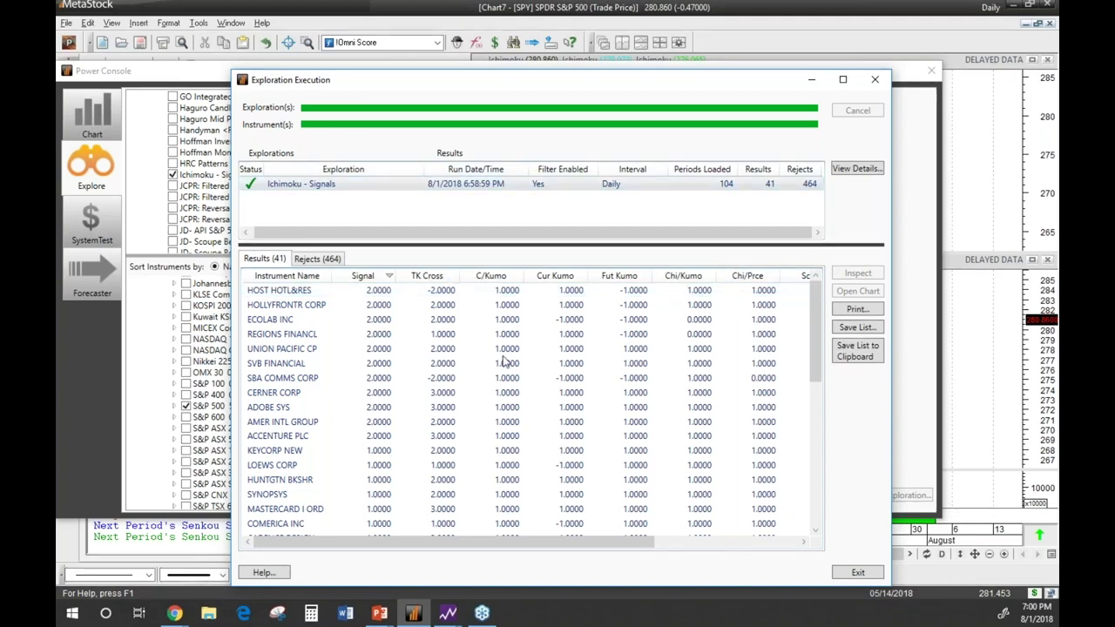
Sort the exploration results by Score in descending order.
{"action": "left_click_drag", "start_coordinate": [503, 541], "coordinate": [603, 548]}
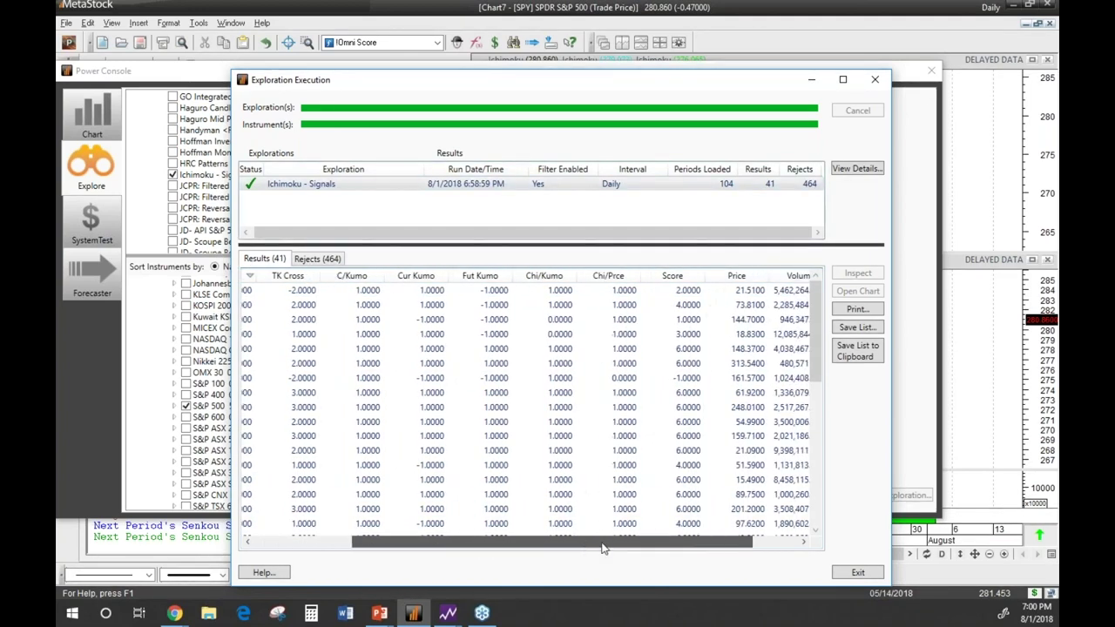
{"action": "left_click", "coordinate": [678, 285]}
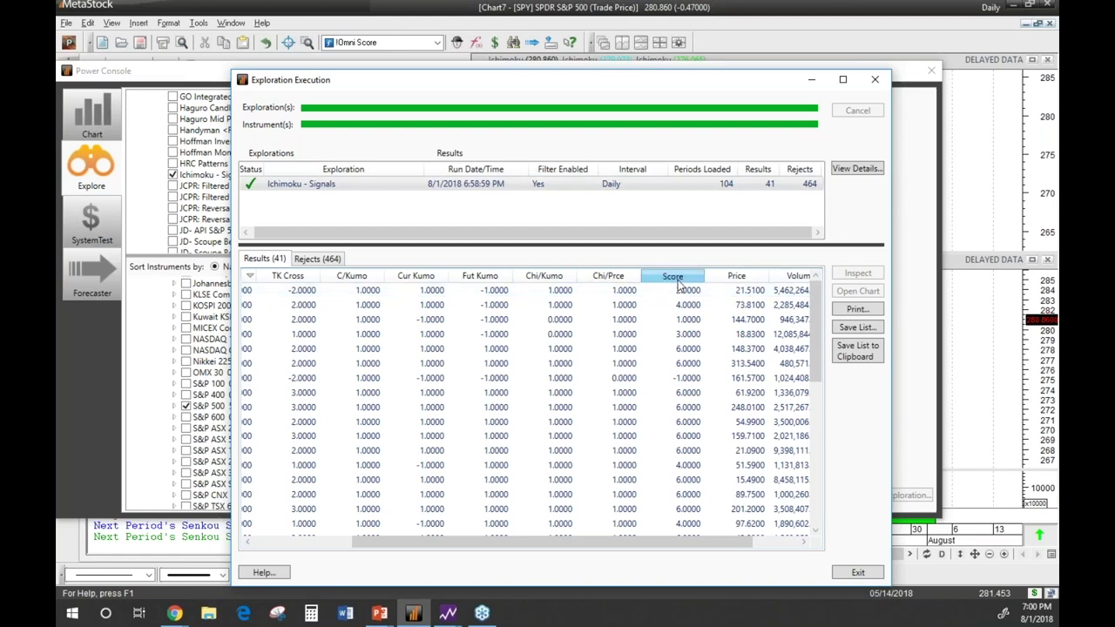
{"action": "left_click", "coordinate": [694, 281]}
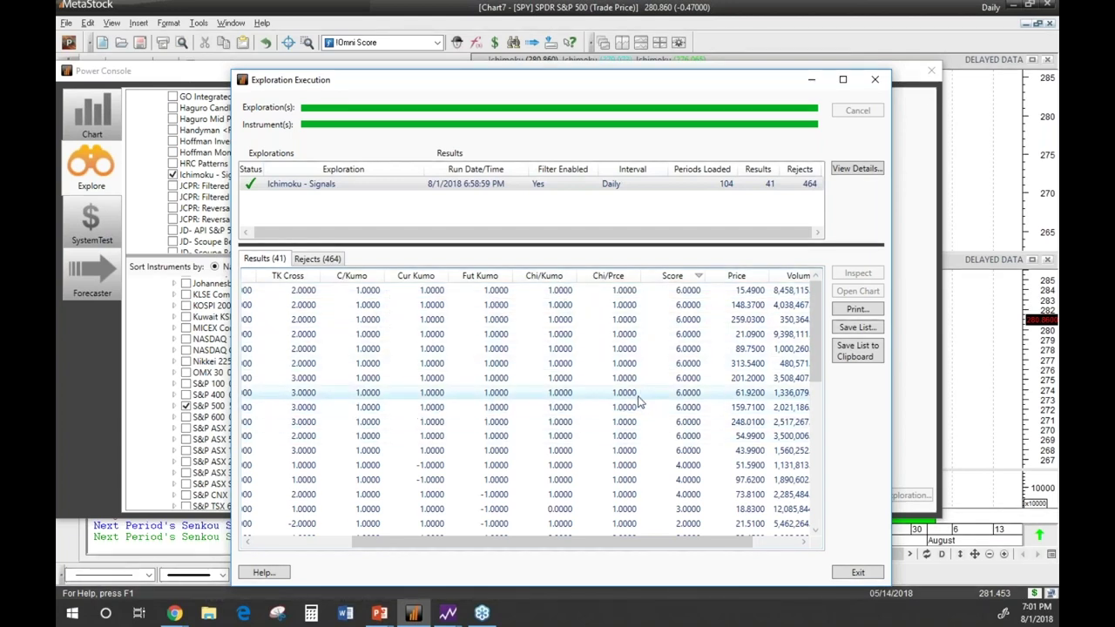
Look through the score-sorted results from highest to lowest, comparing the condition, Score, Price, Volume and Symbol columns.
{"action": "scroll", "coordinate": [684, 410], "scroll_direction": "down", "scroll_amount": 1}
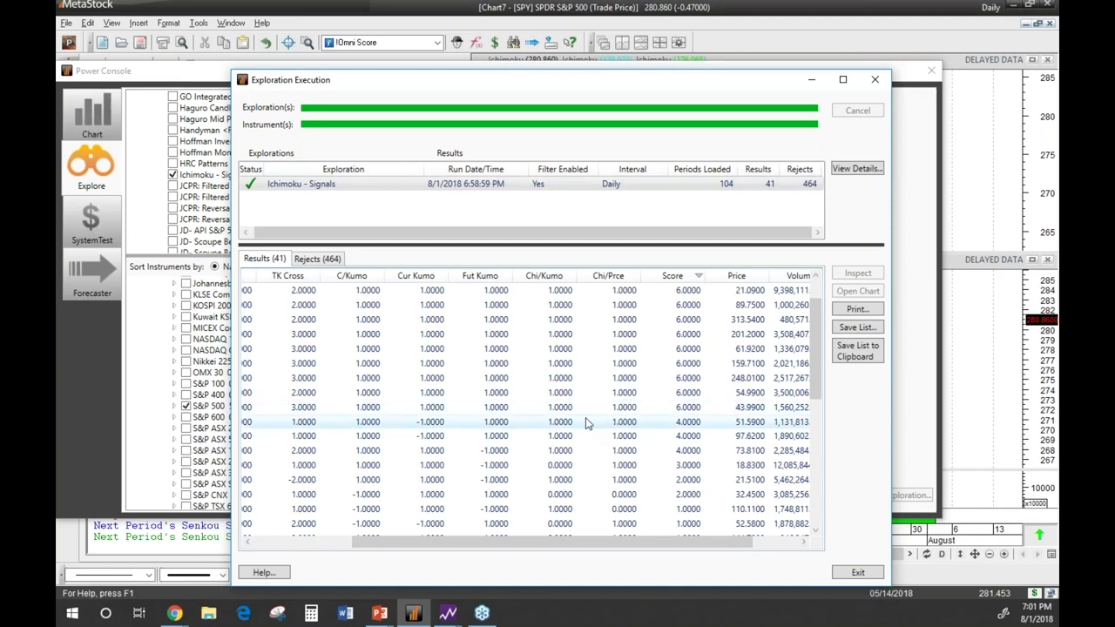
{"action": "left_click_drag", "start_coordinate": [458, 547], "coordinate": [408, 547]}
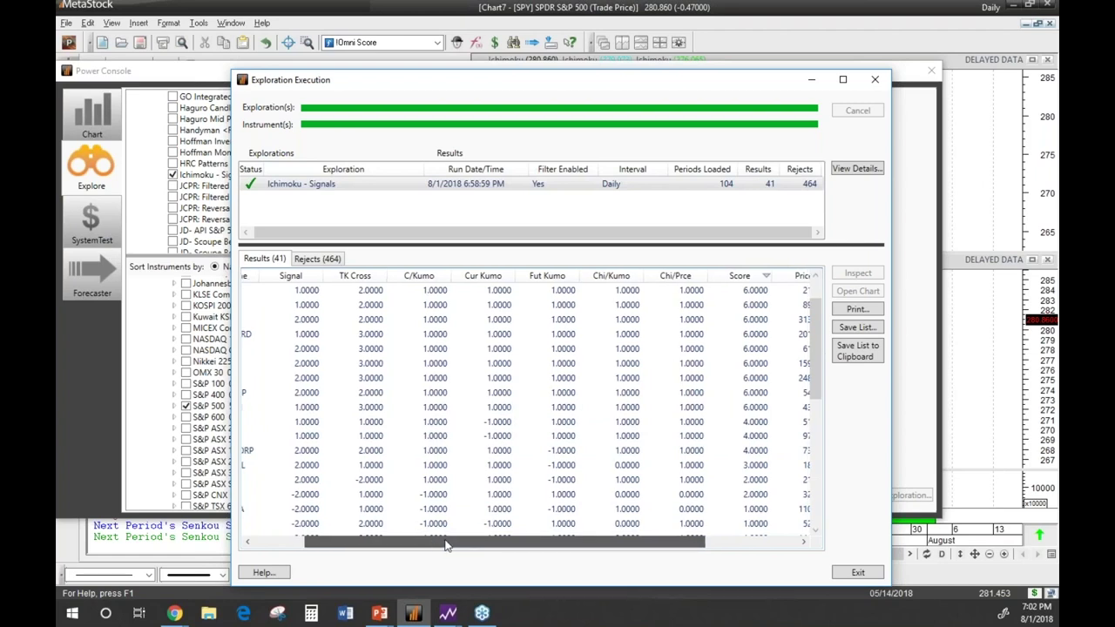
{"action": "left_click_drag", "start_coordinate": [436, 544], "coordinate": [533, 545]}
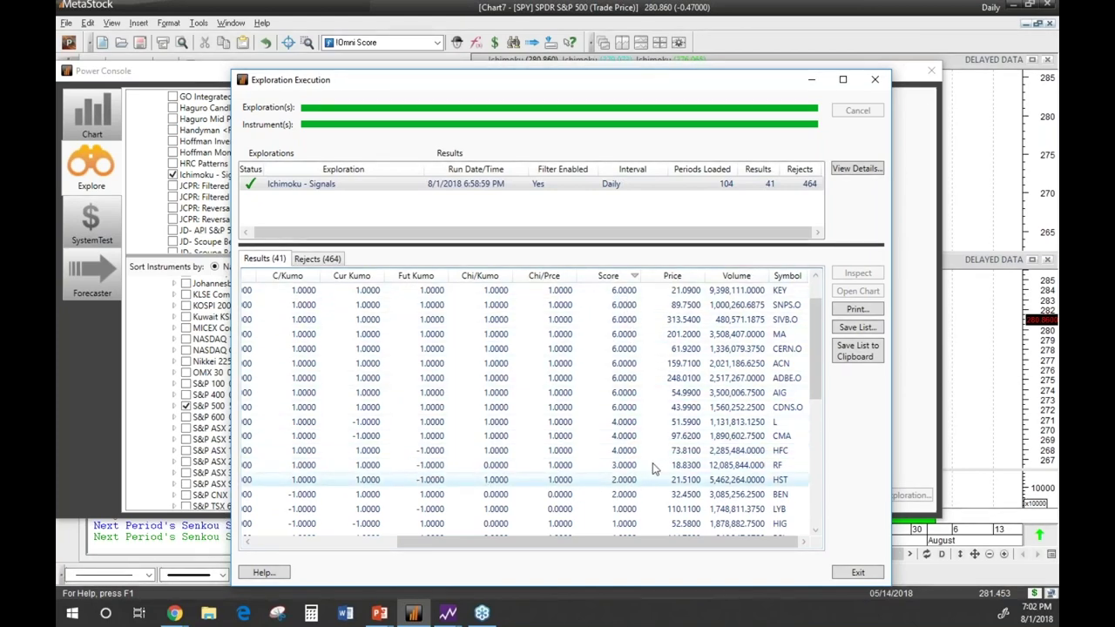
{"action": "left_click_drag", "start_coordinate": [817, 357], "coordinate": [819, 484]}
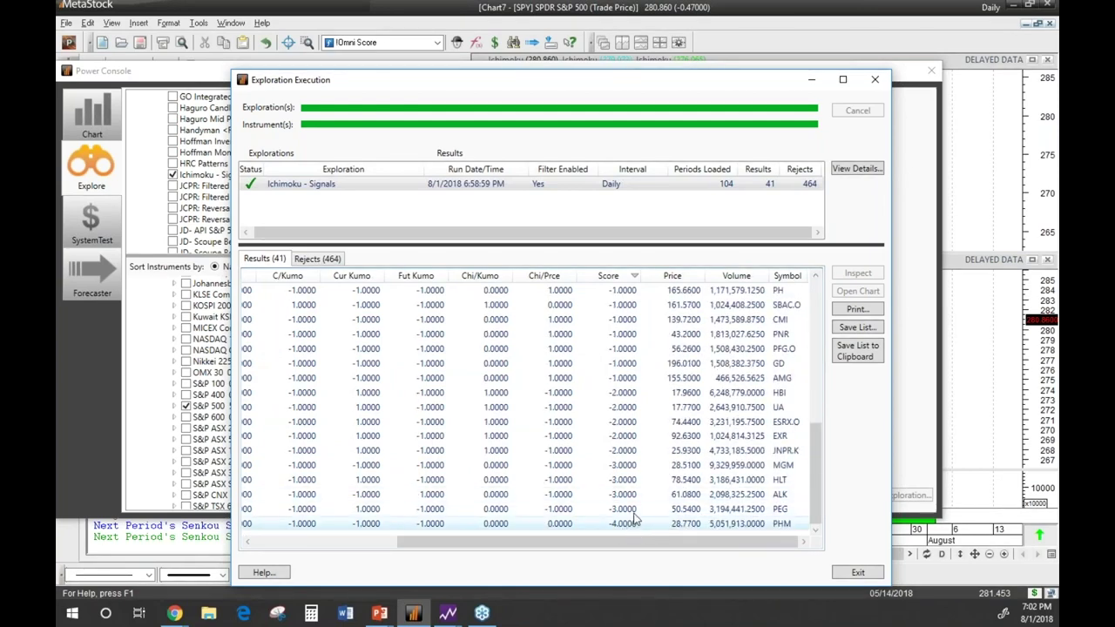
{"action": "left_click_drag", "start_coordinate": [815, 445], "coordinate": [817, 301]}
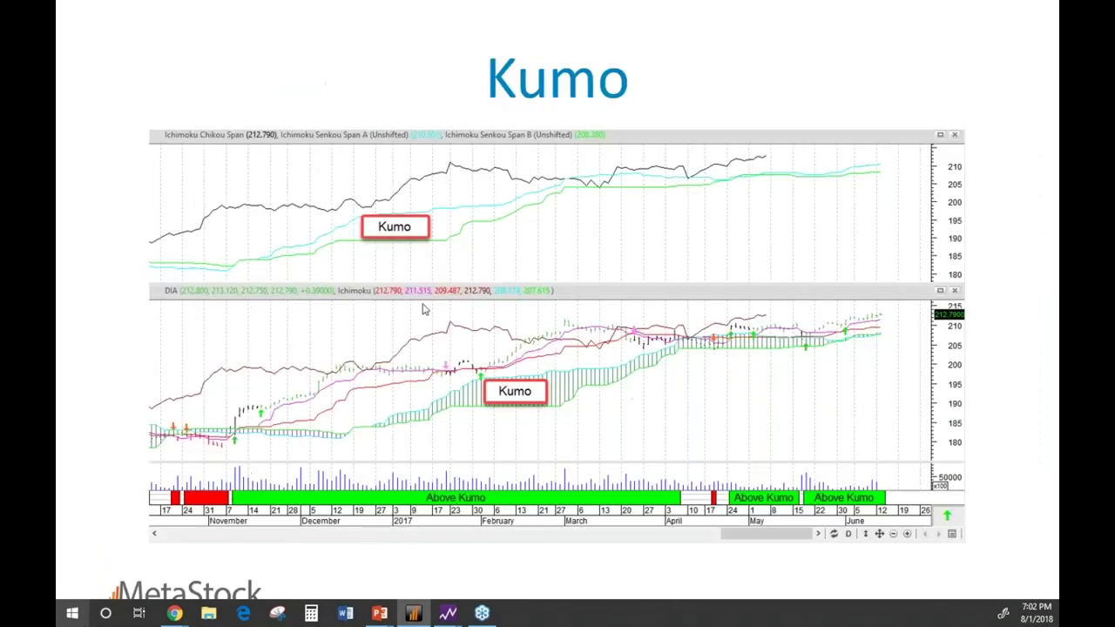
{"action": "left_click", "coordinate": [422, 309]}
{"action": "key", "text": "Right"}
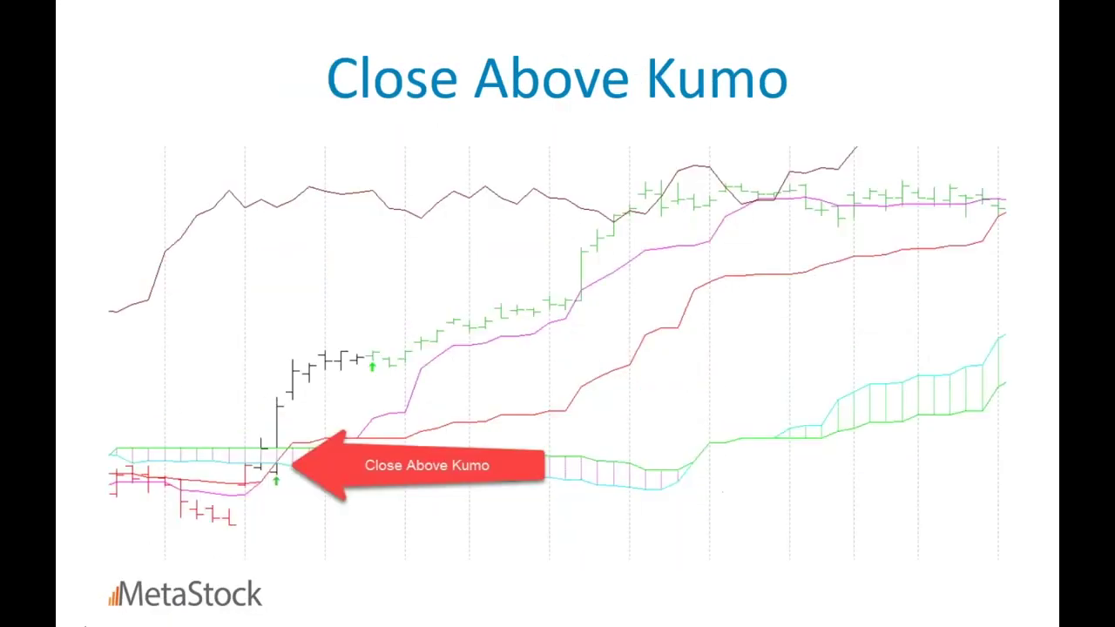
{"action": "left_click", "coordinate": [434, 309]}
{"action": "key", "text": "alt+Tab"}
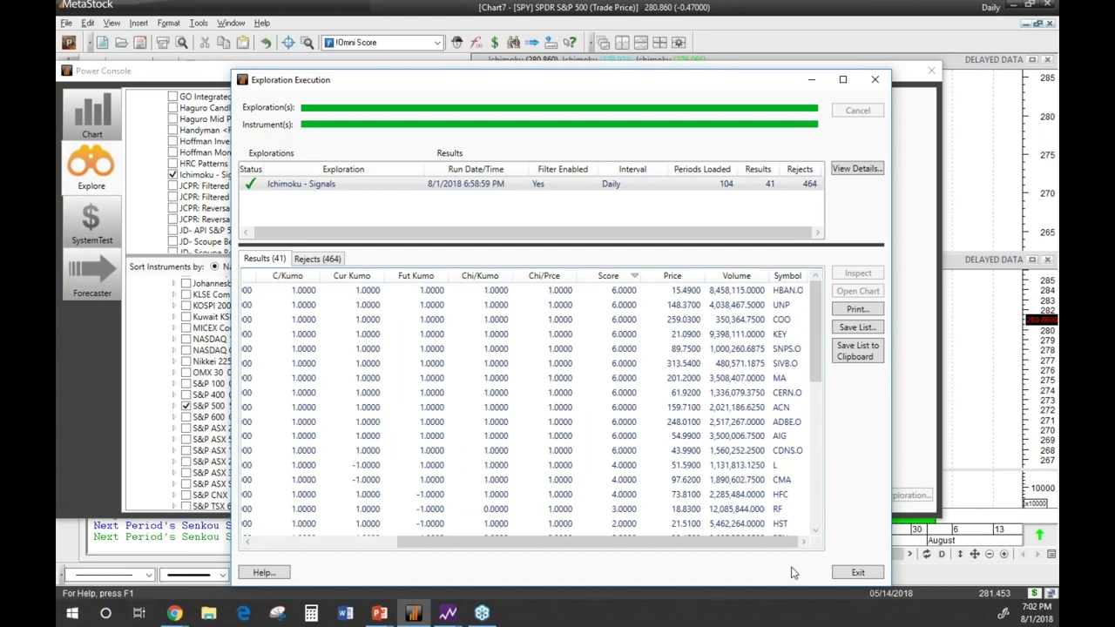
Select the three results with a score of 4 (L, CMA and HFC) and open their charts.
{"action": "left_click", "coordinate": [613, 481]}
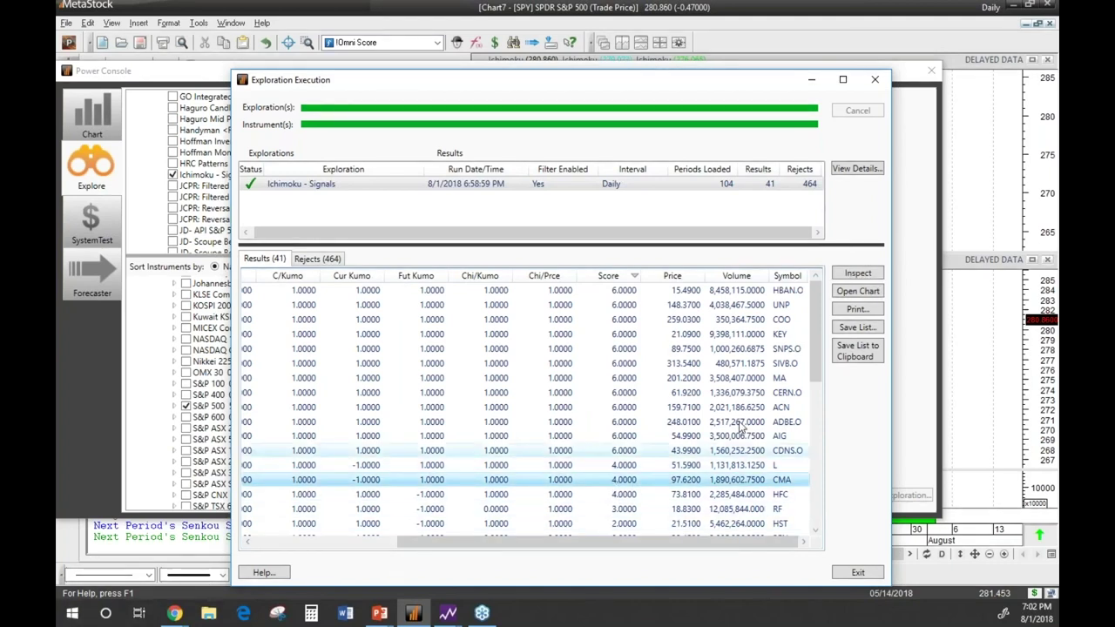
{"action": "left_click", "coordinate": [670, 534]}
{"action": "left_click", "coordinate": [616, 451]}
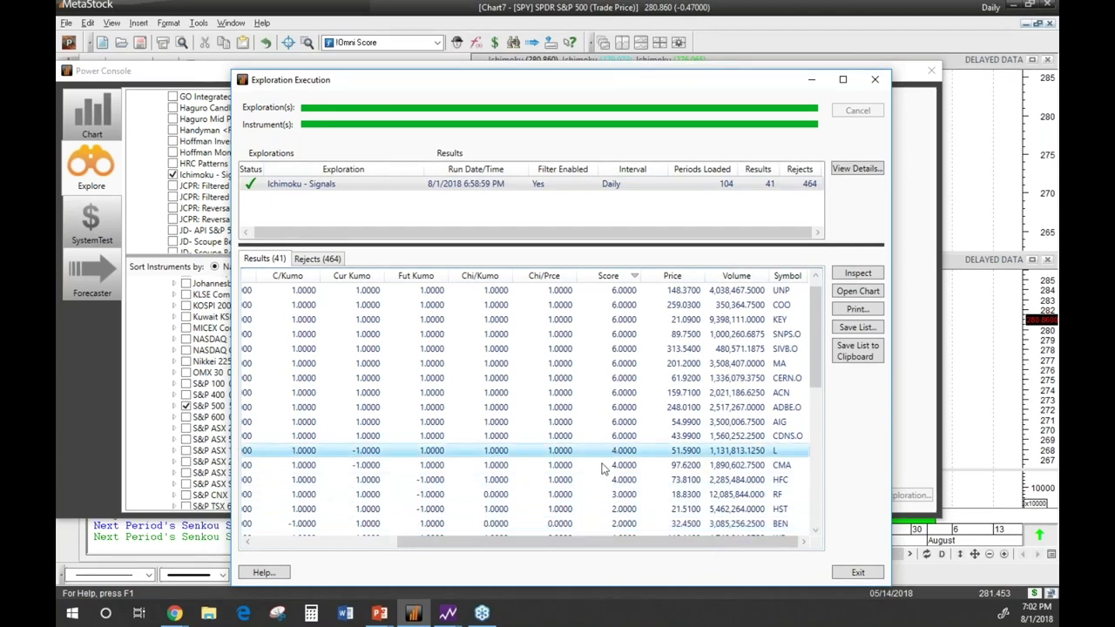
{"action": "left_click", "coordinate": [602, 482], "text": "shift"}
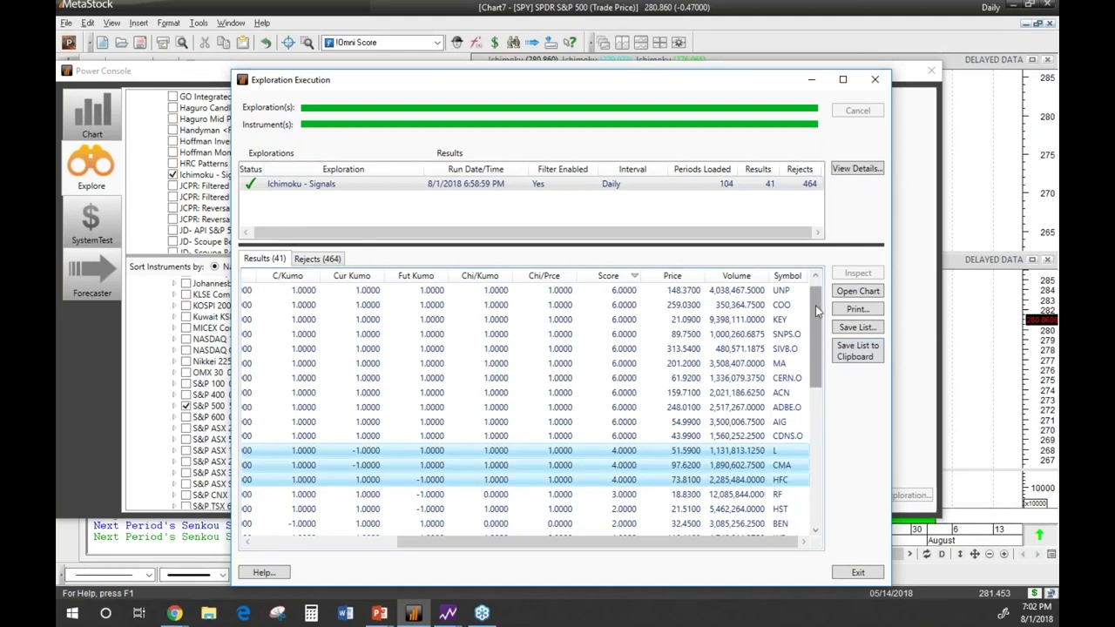
{"action": "left_click", "coordinate": [858, 292]}
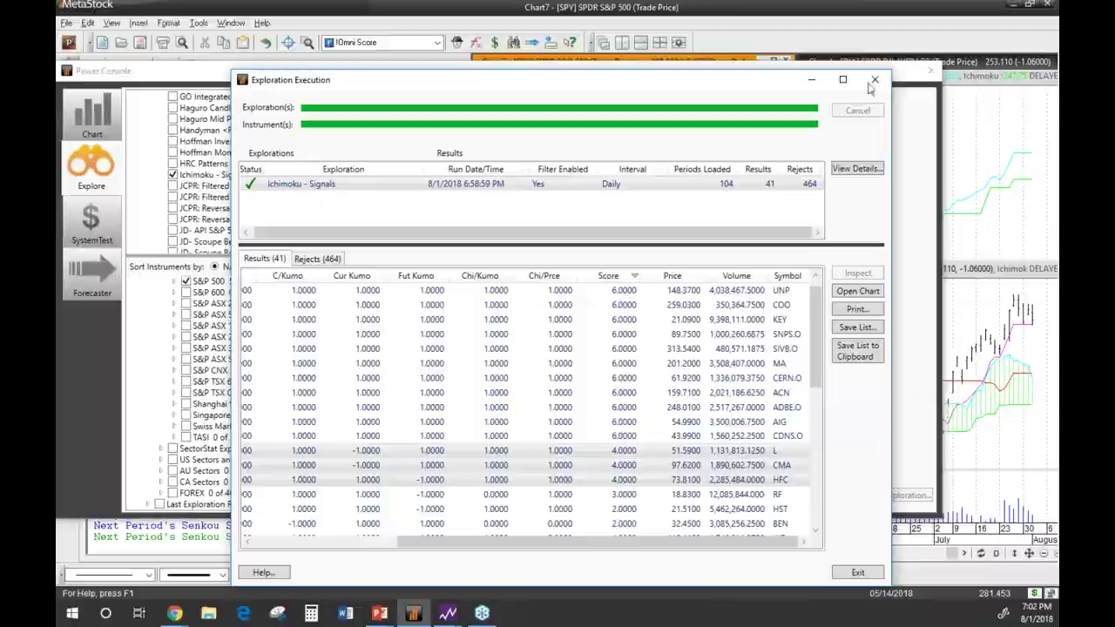
{"action": "key", "text": "alt+Tab"}
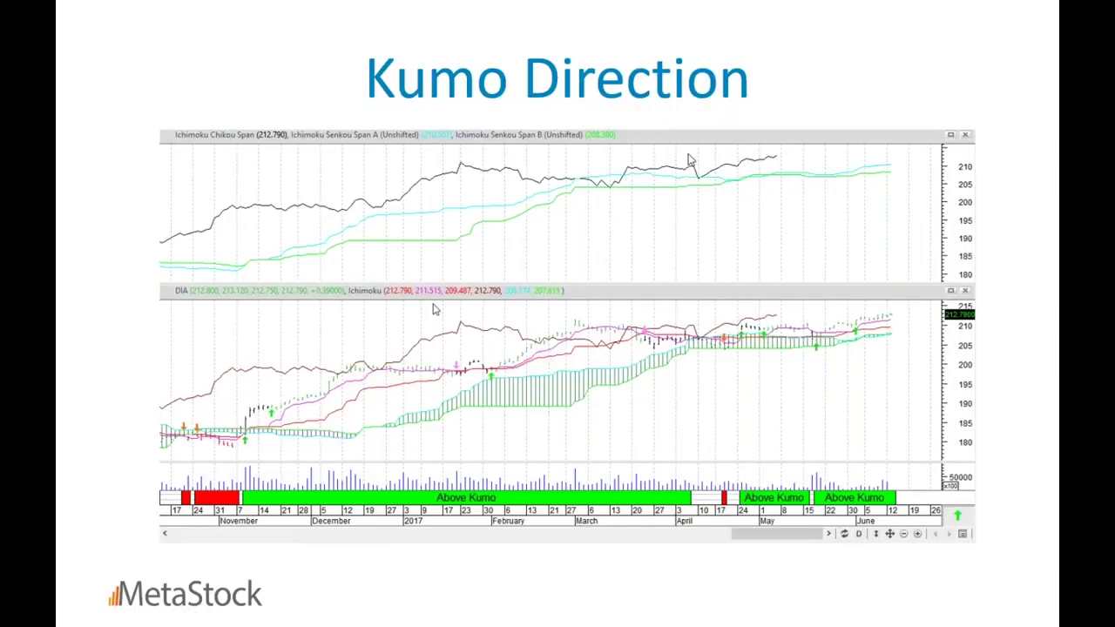
{"action": "key", "text": "alt+Tab"}
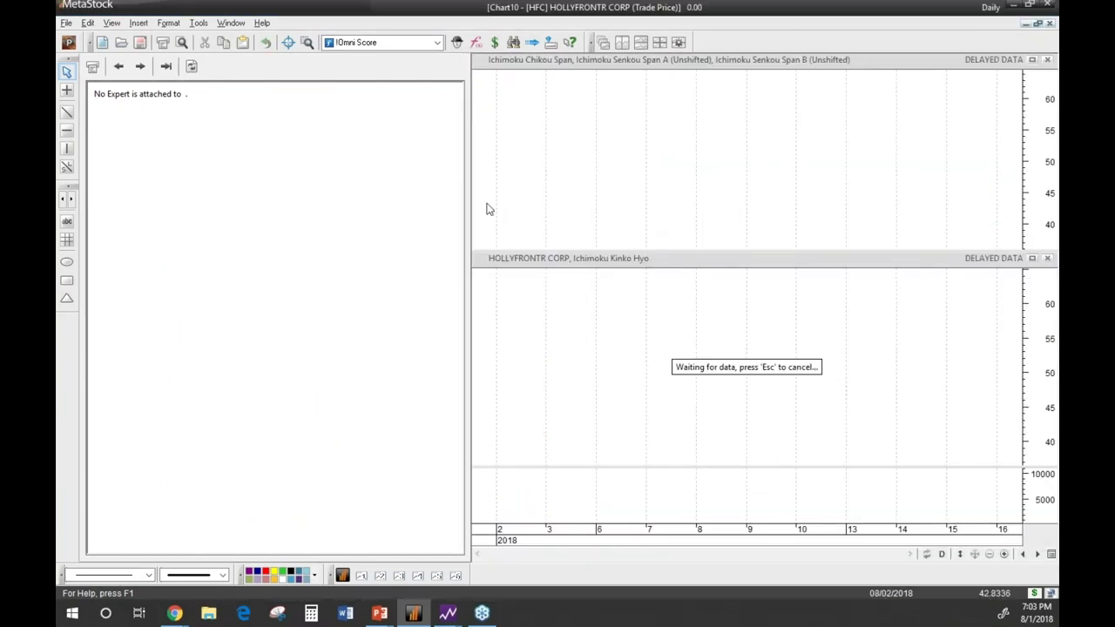
Hide the expert commentary and arrange all open charts in vertical columns.
{"action": "left_click", "coordinate": [621, 41]}
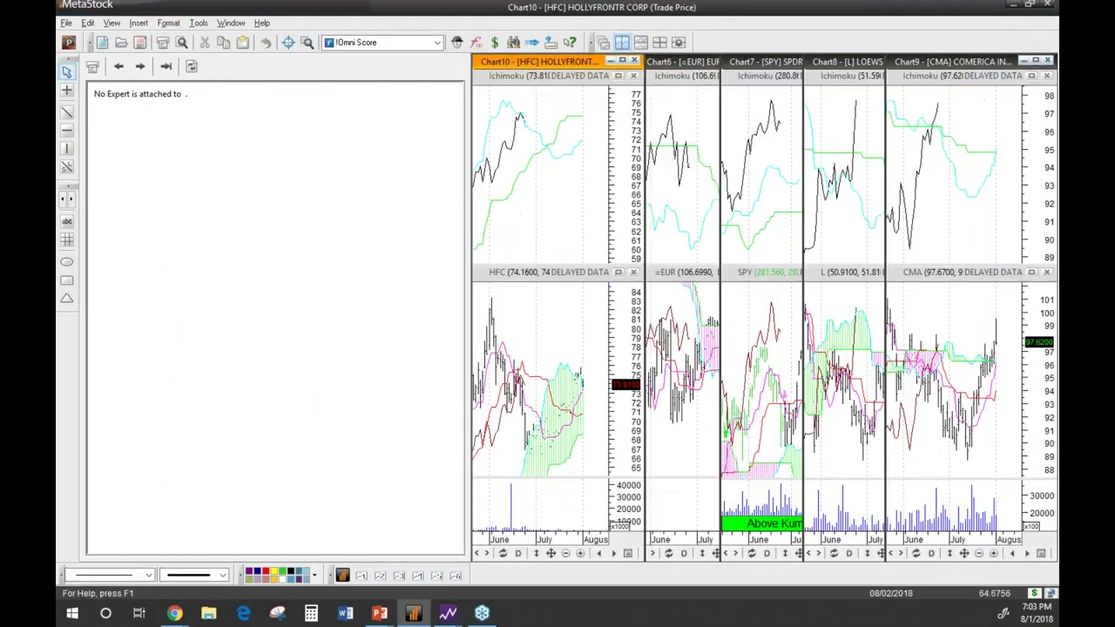
{"action": "left_click", "coordinate": [111, 24]}
{"action": "left_click", "coordinate": [118, 114]}
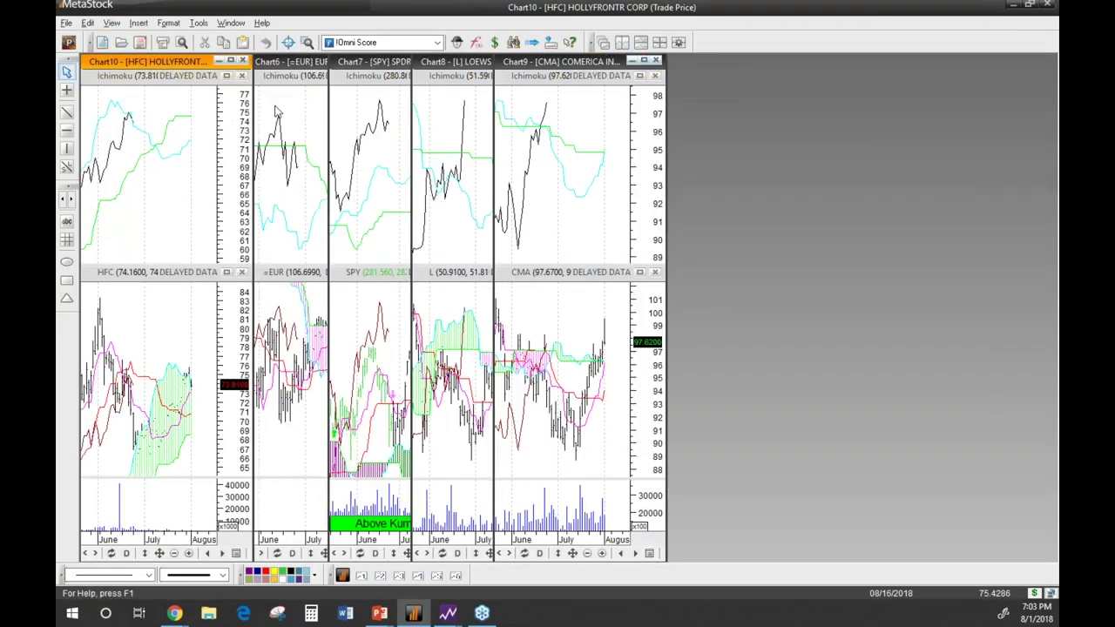
{"action": "left_click", "coordinate": [622, 44]}
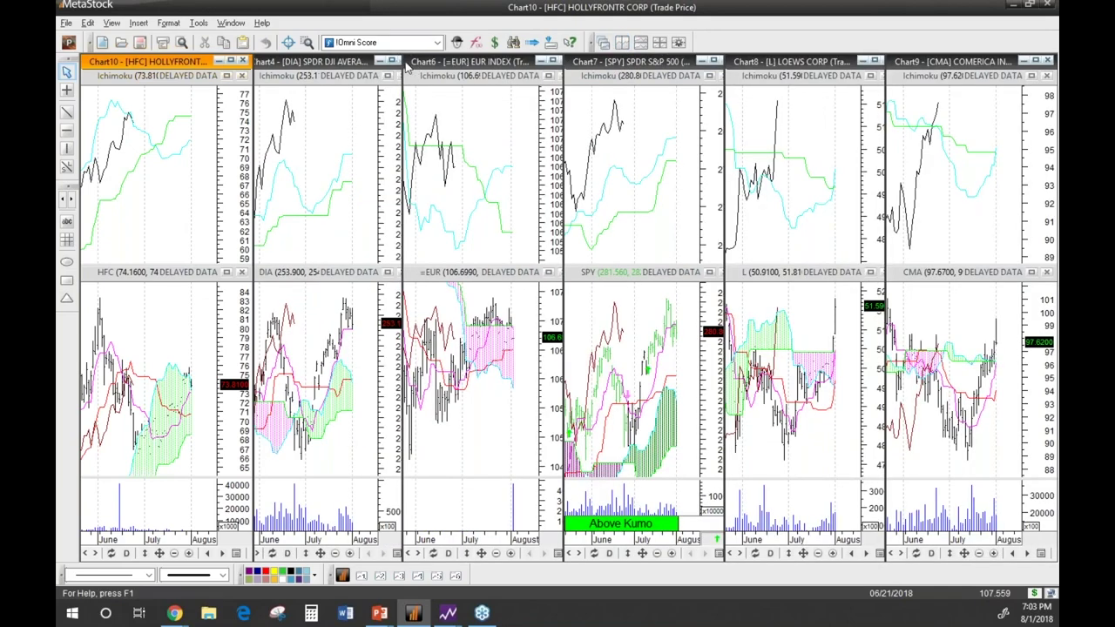
Close the DIA, EUR index and SPY charts without saving changes, and rearrange the remaining charts in vertical columns.
{"action": "left_click", "coordinate": [357, 62]}
{"action": "left_click", "coordinate": [403, 60]}
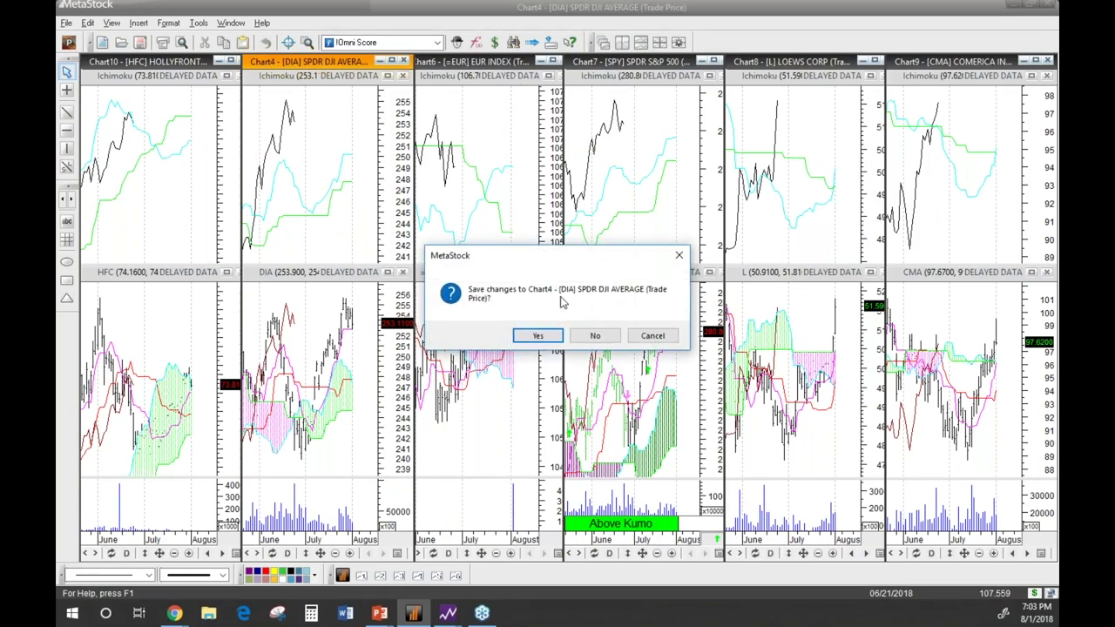
{"action": "left_click", "coordinate": [592, 336]}
{"action": "left_click", "coordinate": [553, 61]}
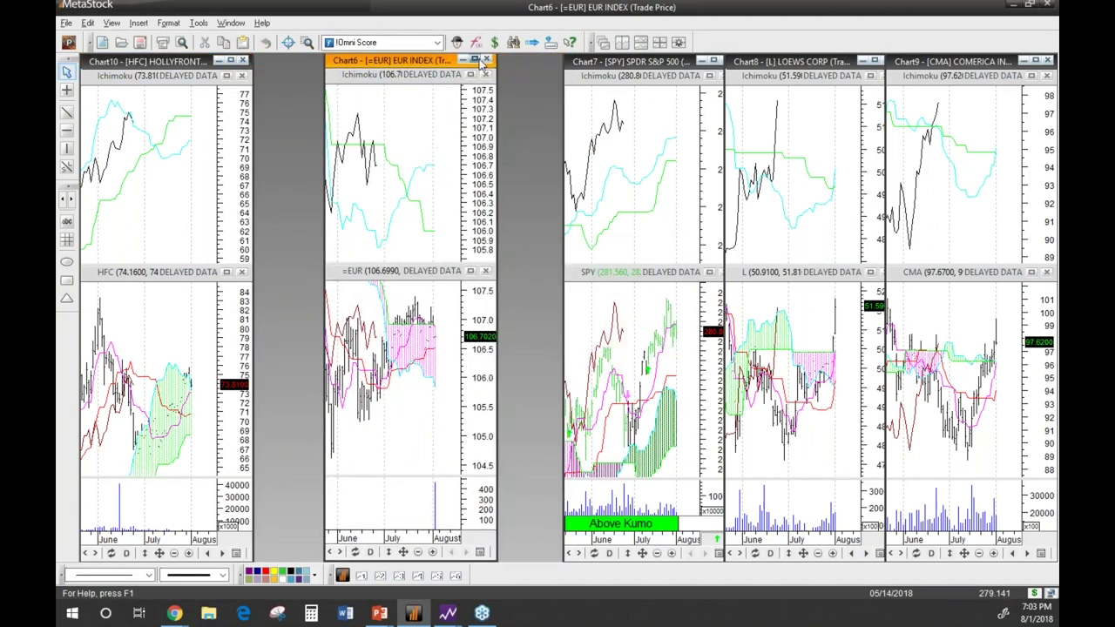
{"action": "left_click", "coordinate": [485, 59]}
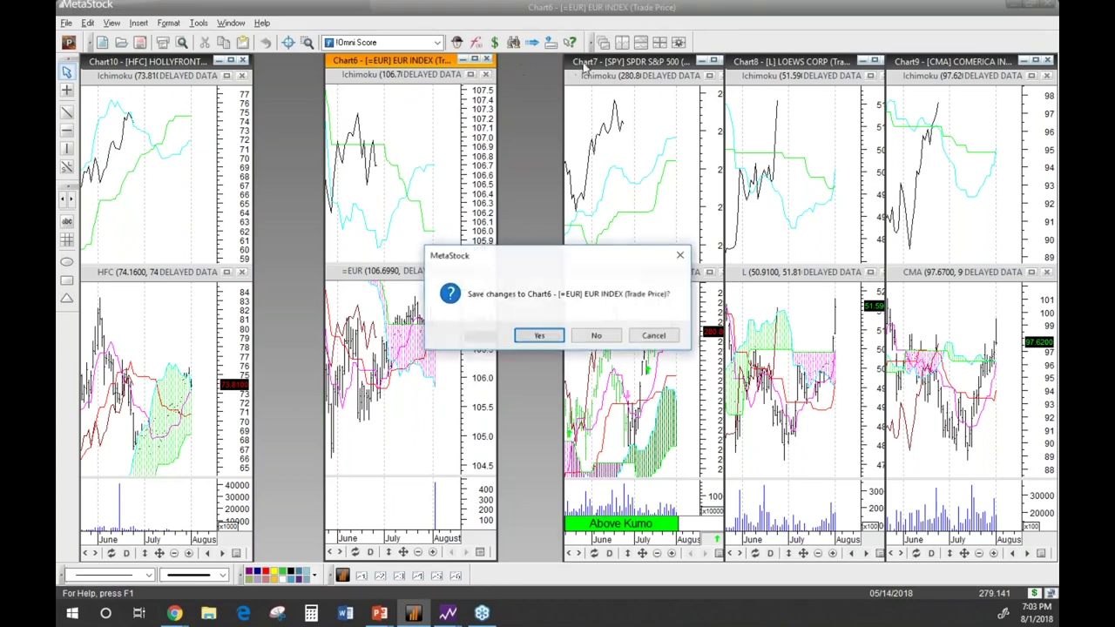
{"action": "left_click", "coordinate": [596, 335]}
{"action": "double_click", "coordinate": [649, 63]}
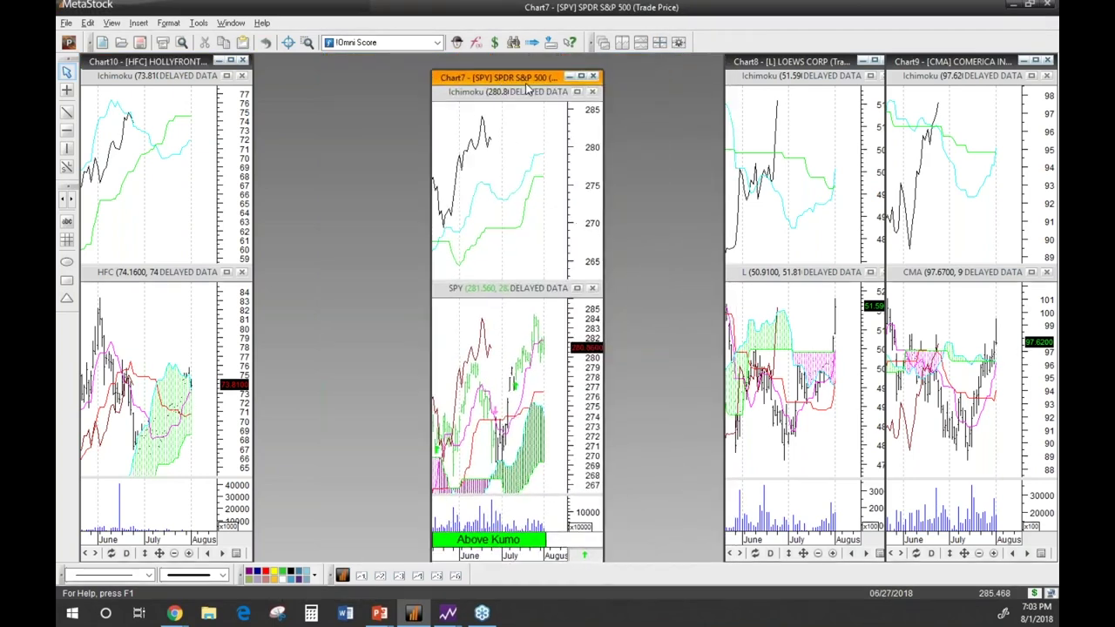
{"action": "left_click", "coordinate": [593, 77]}
{"action": "left_click", "coordinate": [597, 335]}
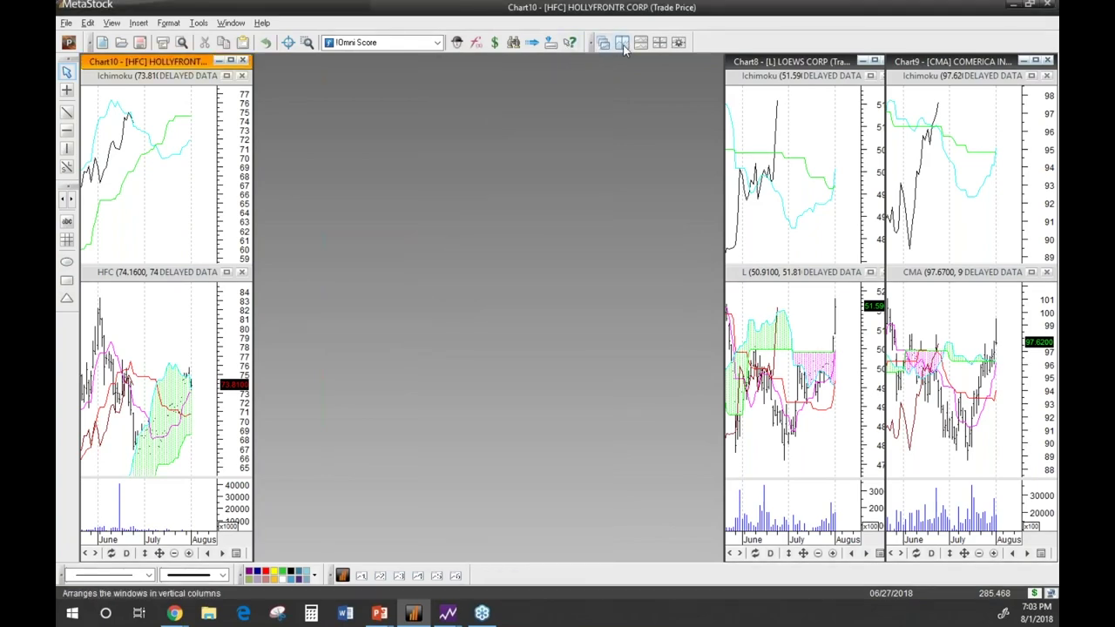
{"action": "left_click", "coordinate": [622, 43]}
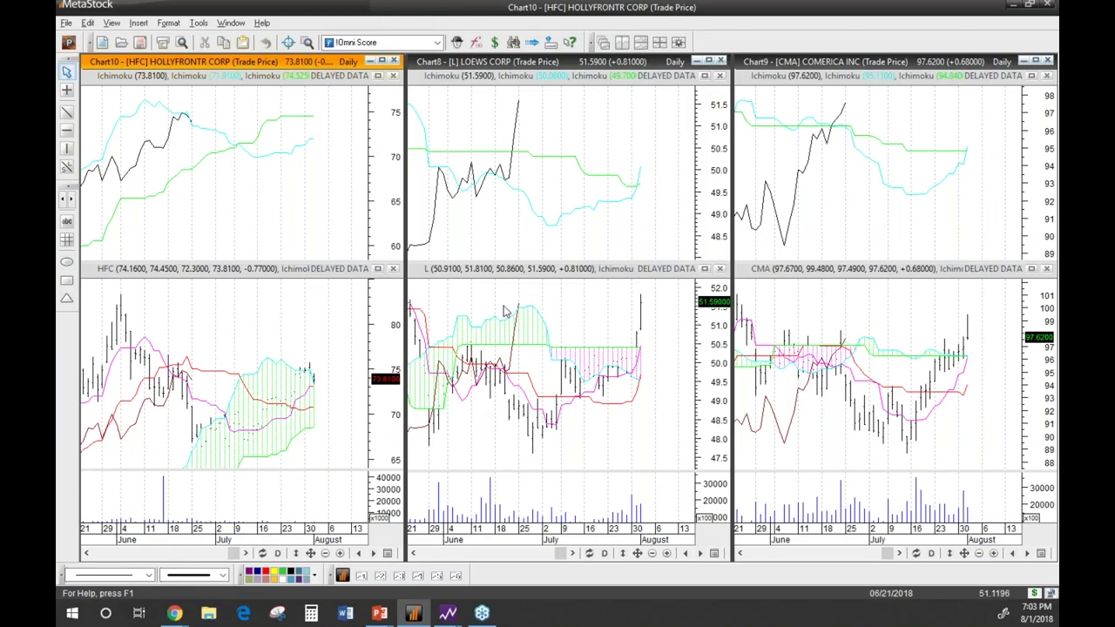
Maximize the HFC chart and attach the Ichimoku Master (Minimal) expert to it.
{"action": "left_click", "coordinate": [382, 60]}
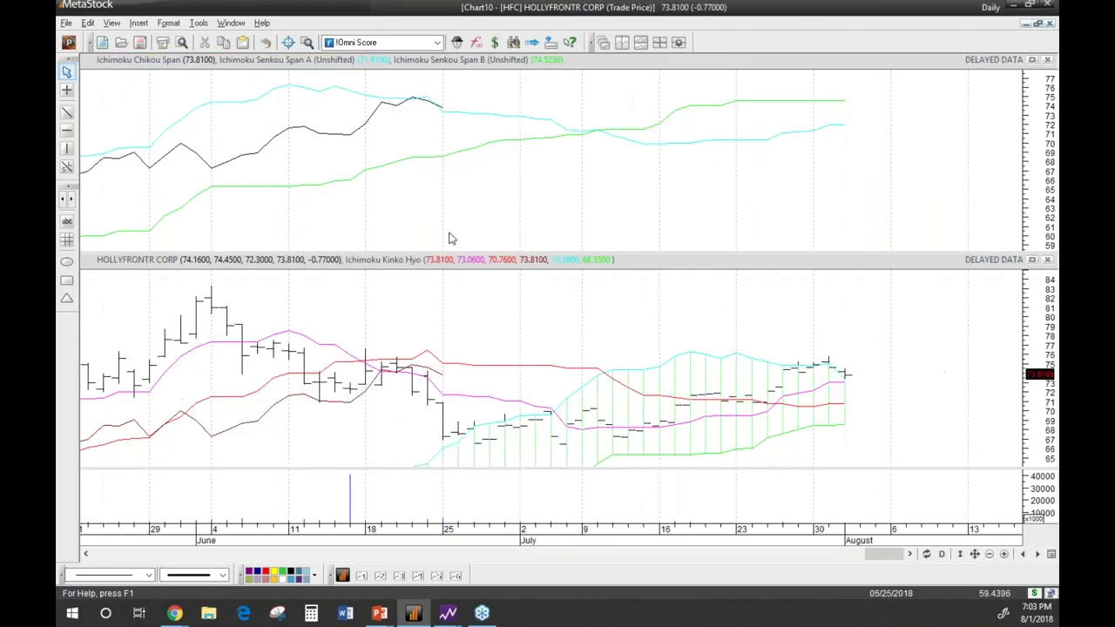
{"action": "right_click", "coordinate": [1026, 536]}
{"action": "left_click", "coordinate": [1010, 502]}
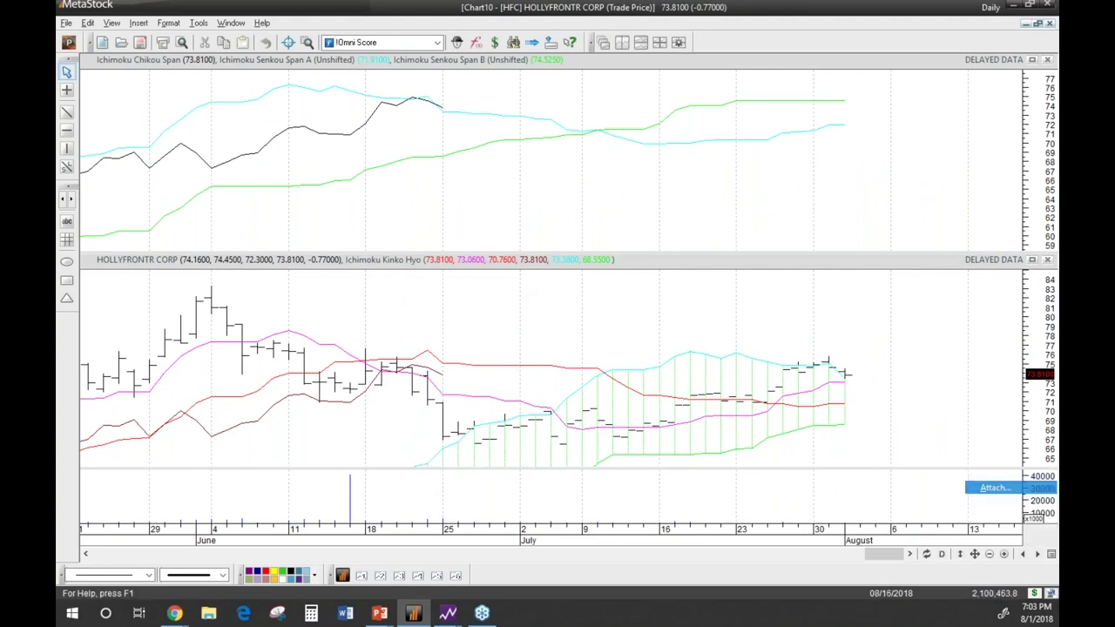
{"action": "left_click_drag", "start_coordinate": [639, 249], "coordinate": [644, 303]}
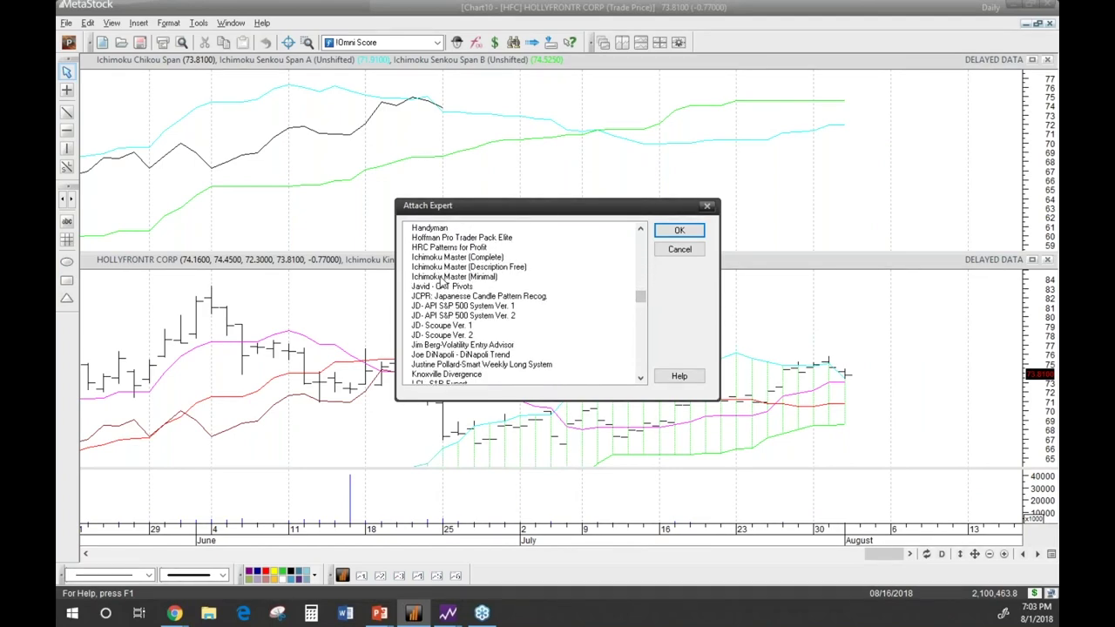
{"action": "left_click", "coordinate": [442, 277]}
{"action": "left_click", "coordinate": [680, 230]}
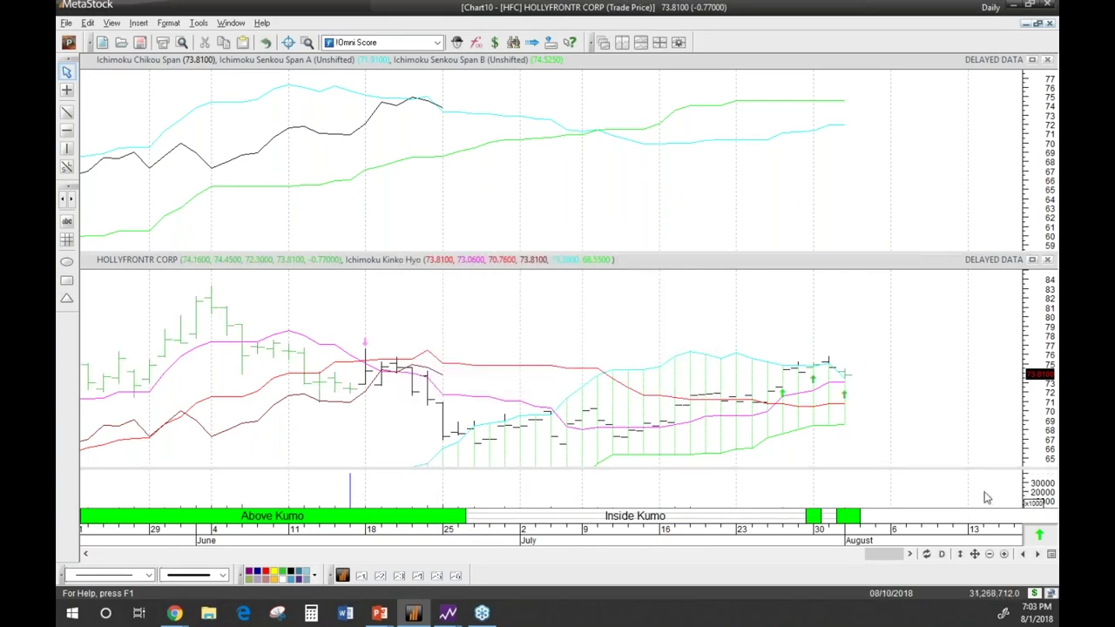
Display the expert commentary for the HFC chart and review its condition orientations and support levels.
{"action": "right_click", "coordinate": [963, 466]}
{"action": "left_click", "coordinate": [1003, 511]}
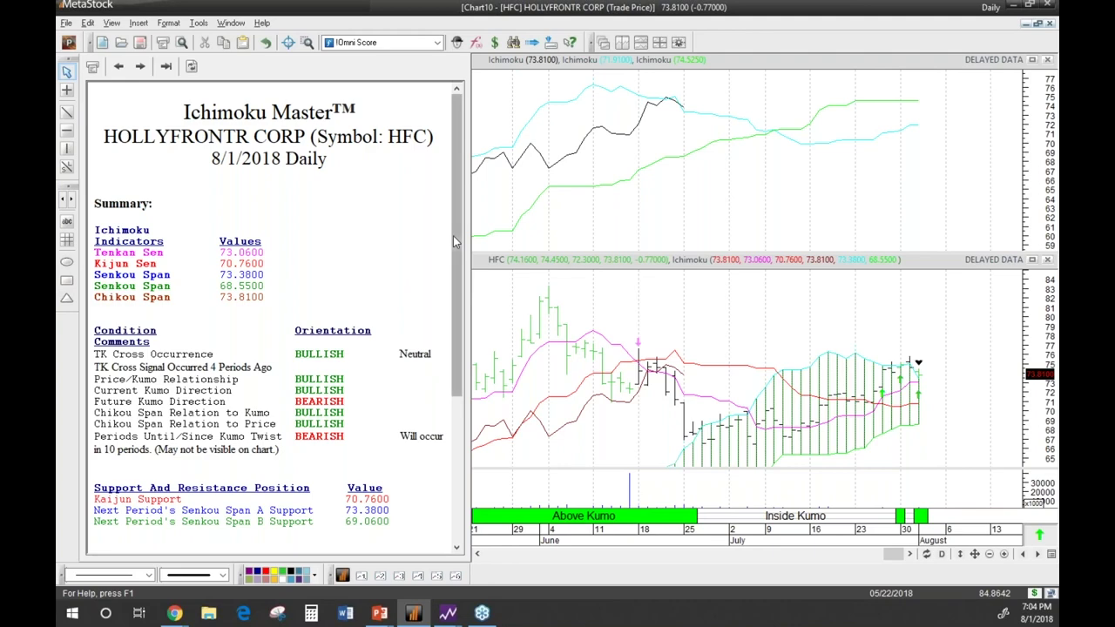
{"action": "scroll", "coordinate": [252, 334], "scroll_direction": "down", "scroll_amount": 2}
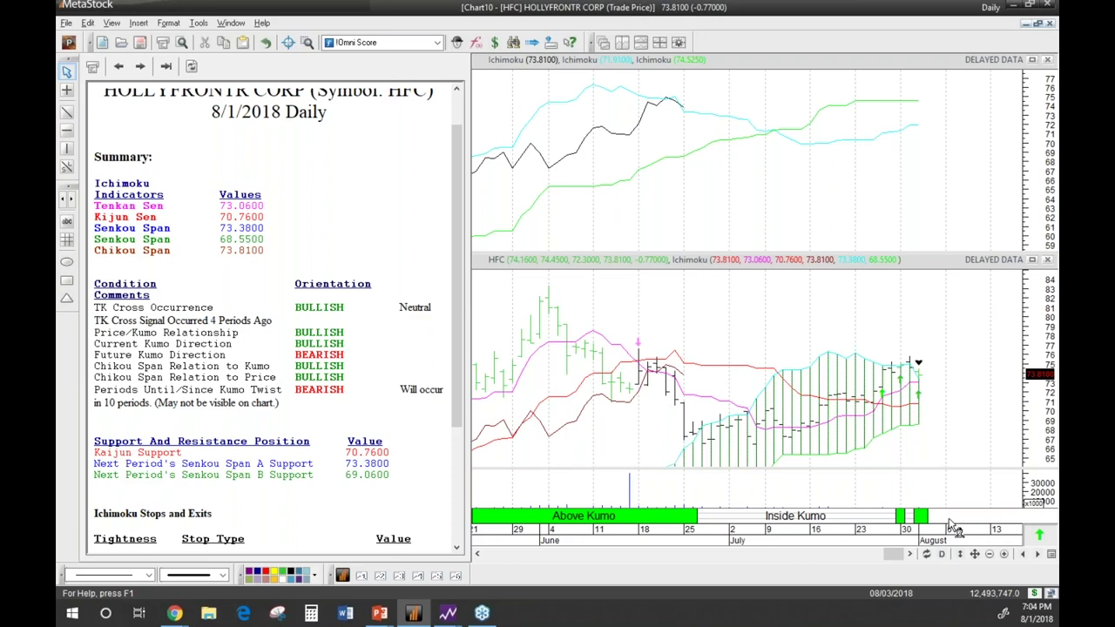
Examine HFC's latest bars against the Kumo up close, and the price history back to spring at a wider scale.
{"action": "left_click", "coordinate": [1004, 555]}
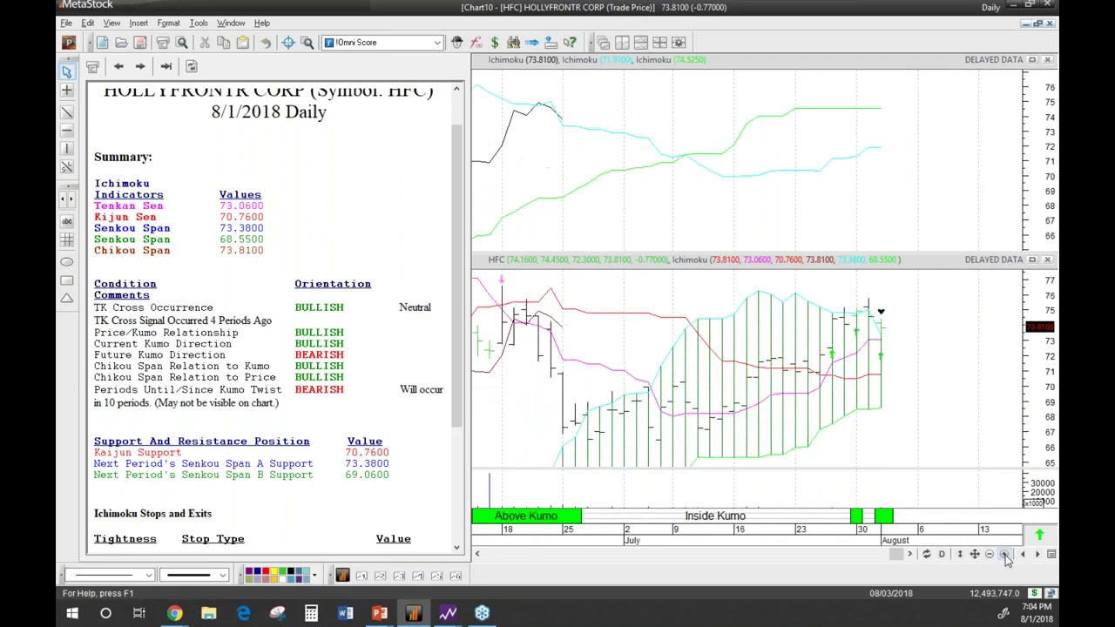
{"action": "left_click", "coordinate": [1005, 555]}
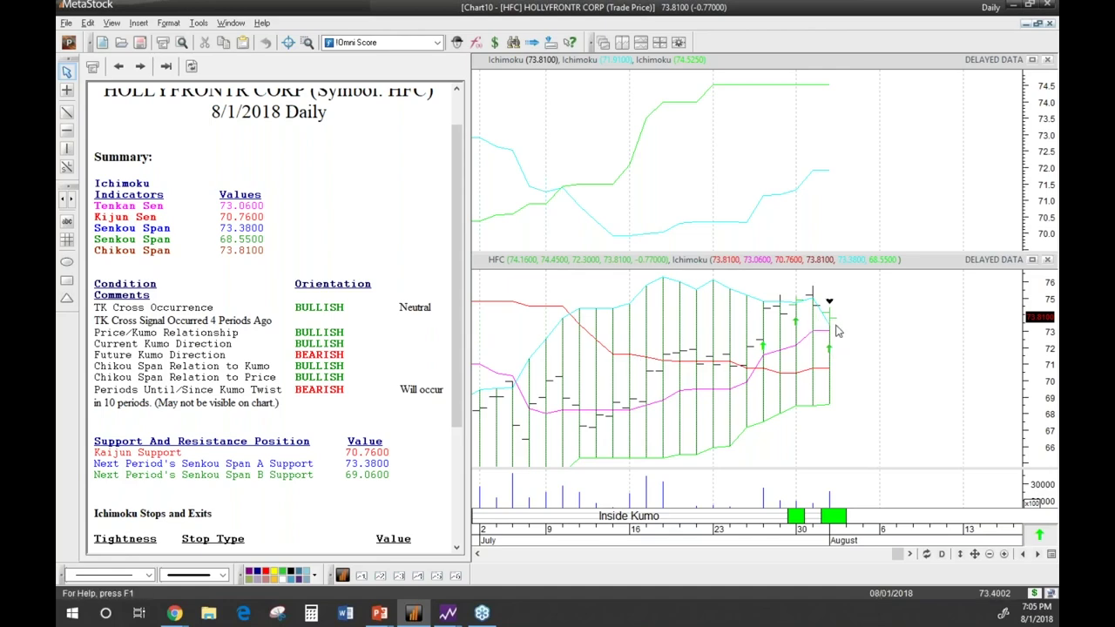
{"action": "left_click", "coordinate": [990, 555]}
{"action": "left_click", "coordinate": [990, 555]}
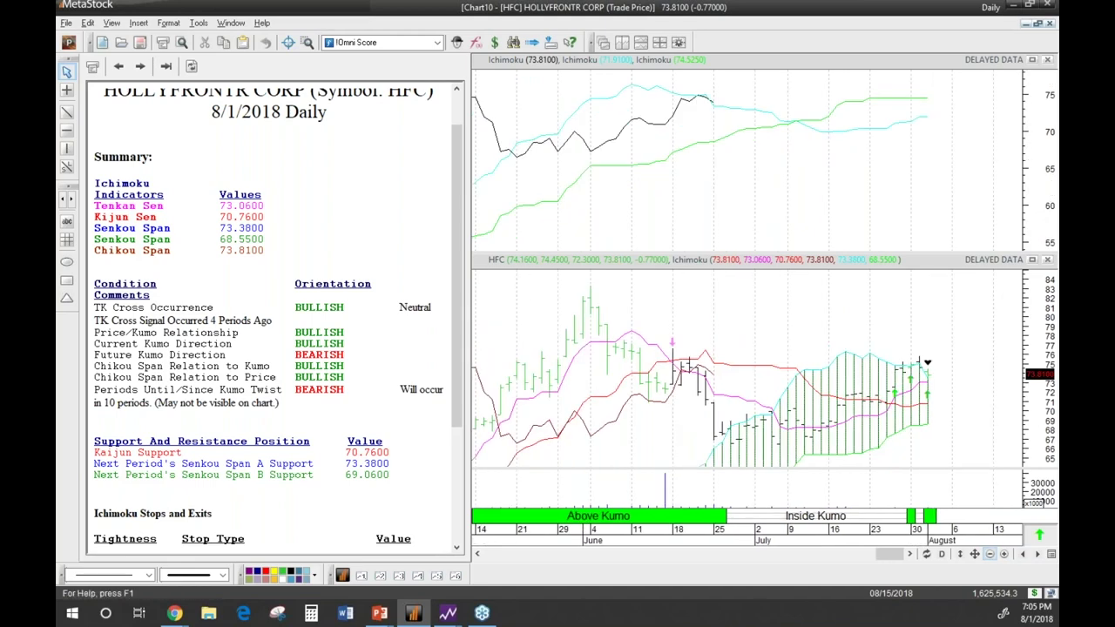
{"action": "left_click", "coordinate": [989, 554]}
{"action": "left_click", "coordinate": [989, 554]}
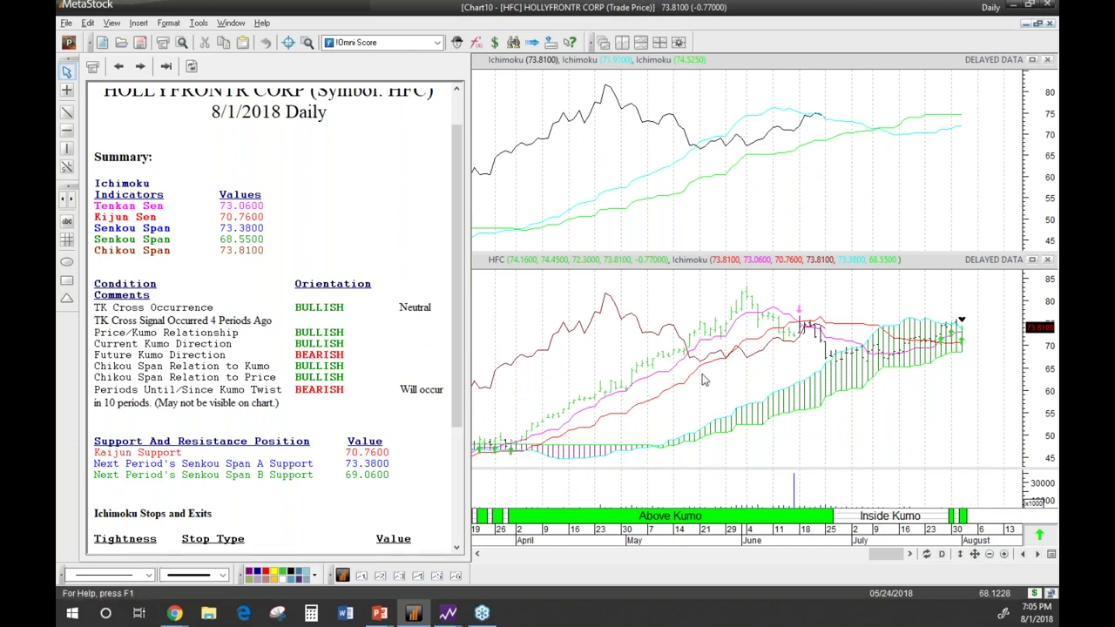
{"action": "mouse_move", "coordinate": [876, 556]}
{"action": "left_mouse_down"}
{"action": "mouse_move", "coordinate": [867, 558]}
{"action": "mouse_move", "coordinate": [881, 557]}
{"action": "left_mouse_up"}
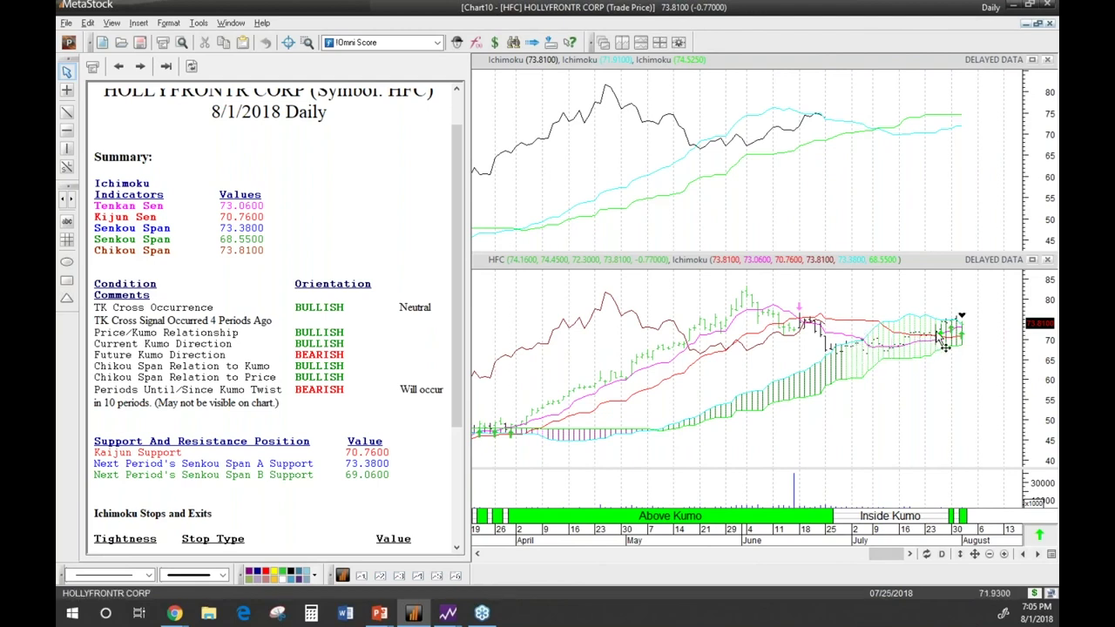
{"action": "mouse_move", "coordinate": [963, 339]}
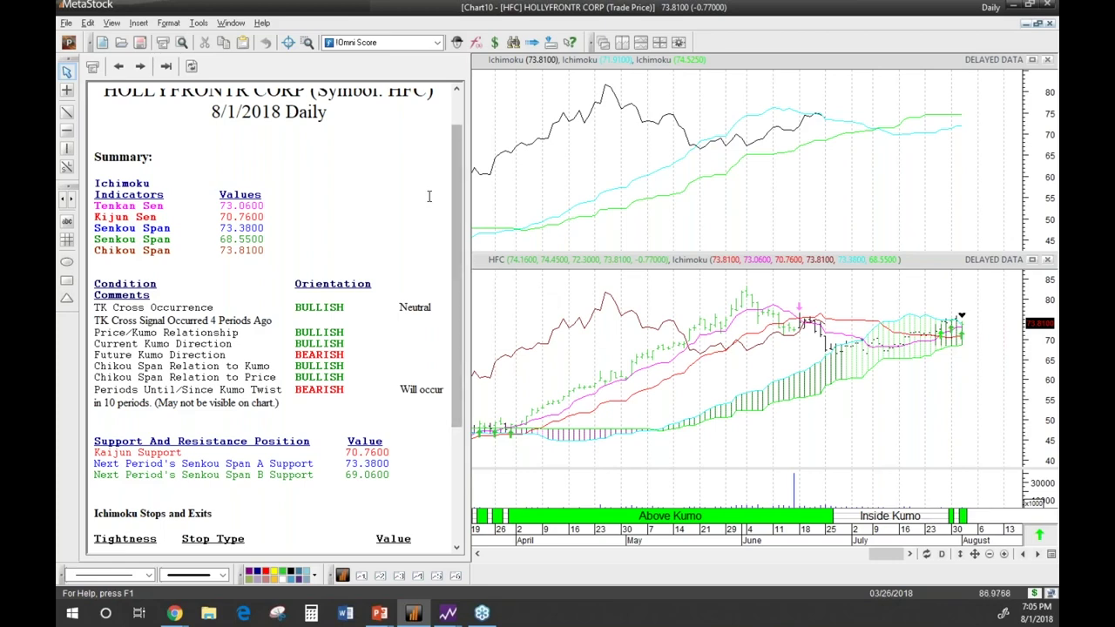
Switch to the Comerica (CMA) chart and attach the Ichimoku Master (Minimal) expert to it.
{"action": "left_click", "coordinate": [231, 23]}
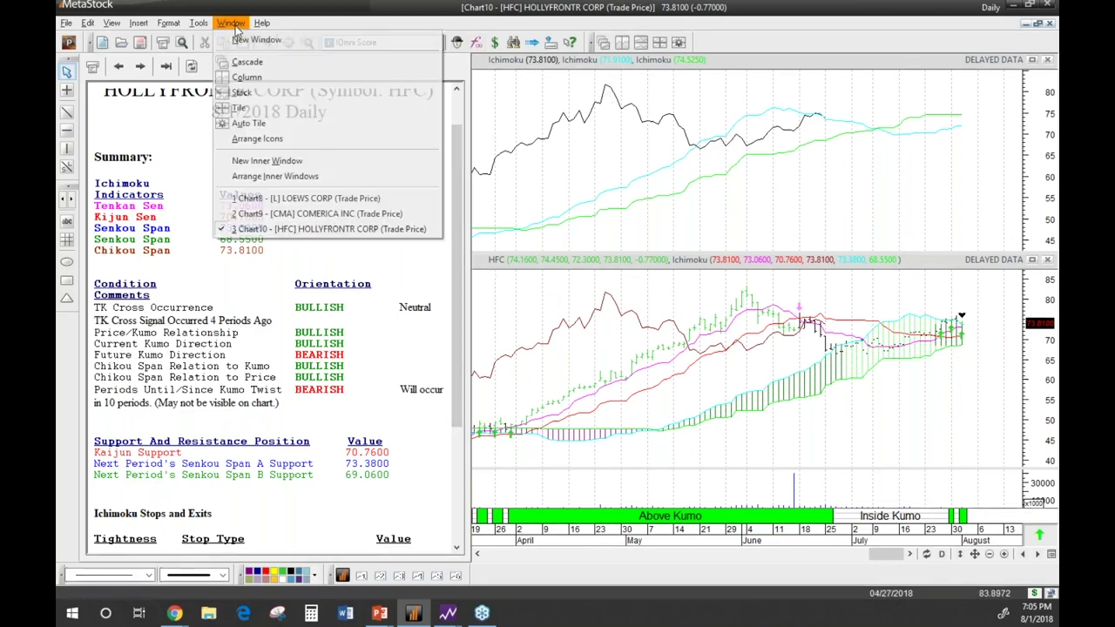
{"action": "left_click", "coordinate": [253, 213]}
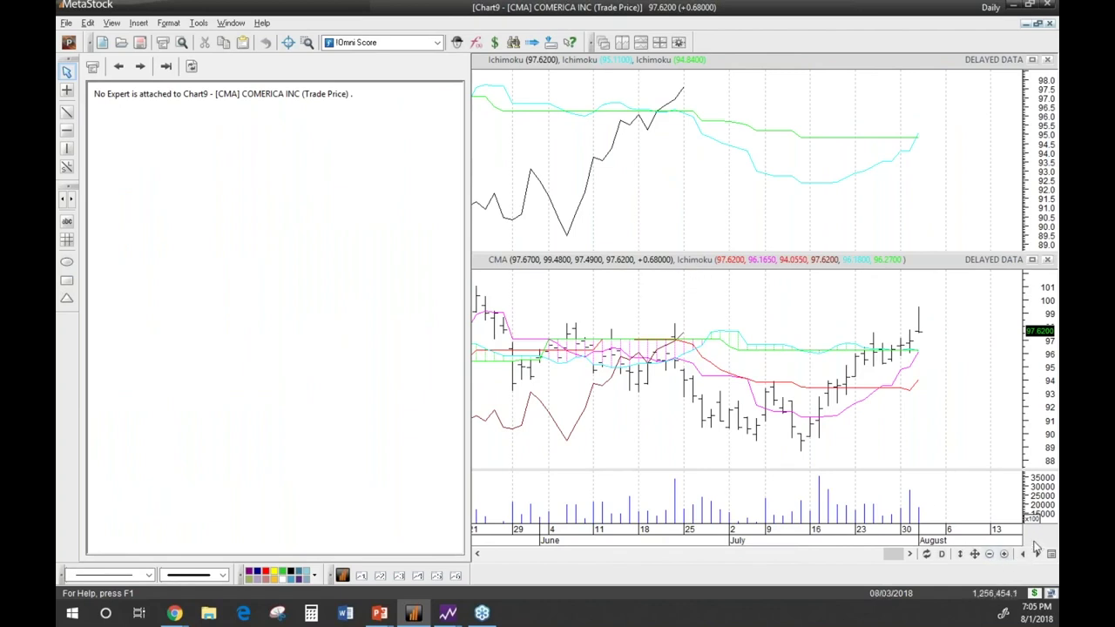
{"action": "right_click", "coordinate": [967, 552]}
{"action": "left_click", "coordinate": [993, 489]}
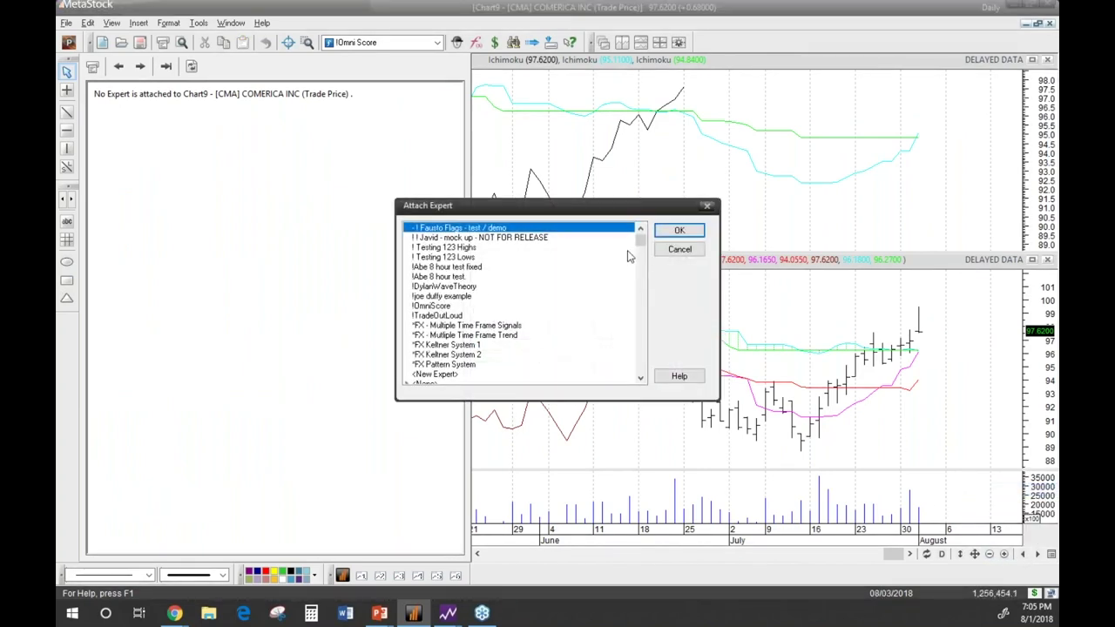
{"action": "left_click_drag", "start_coordinate": [637, 248], "coordinate": [642, 293]}
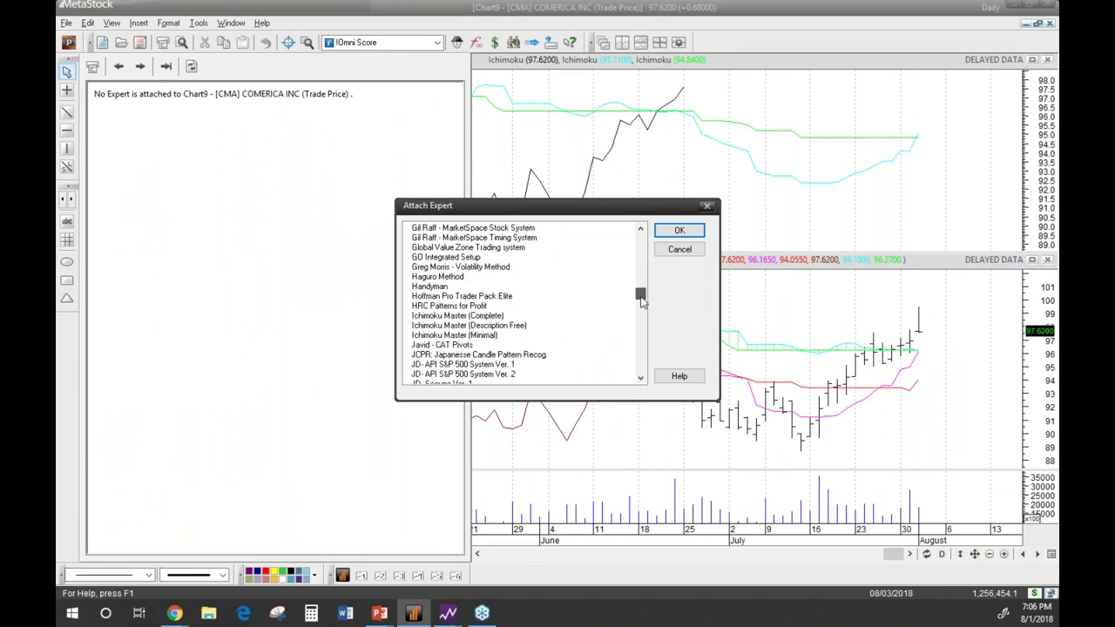
{"action": "left_click", "coordinate": [444, 334]}
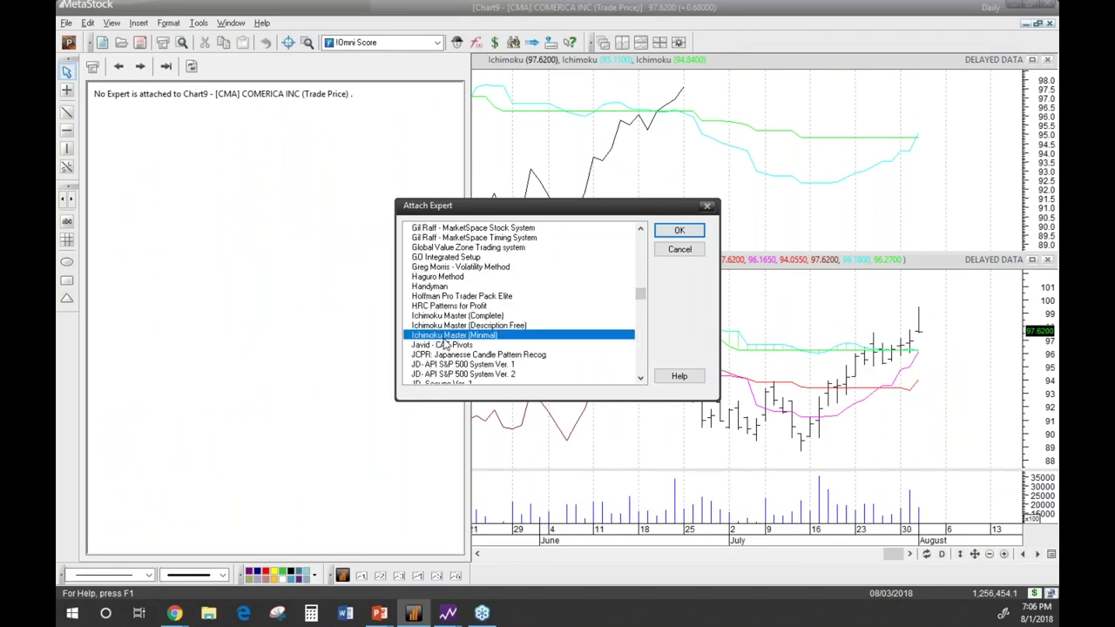
{"action": "left_click", "coordinate": [678, 230]}
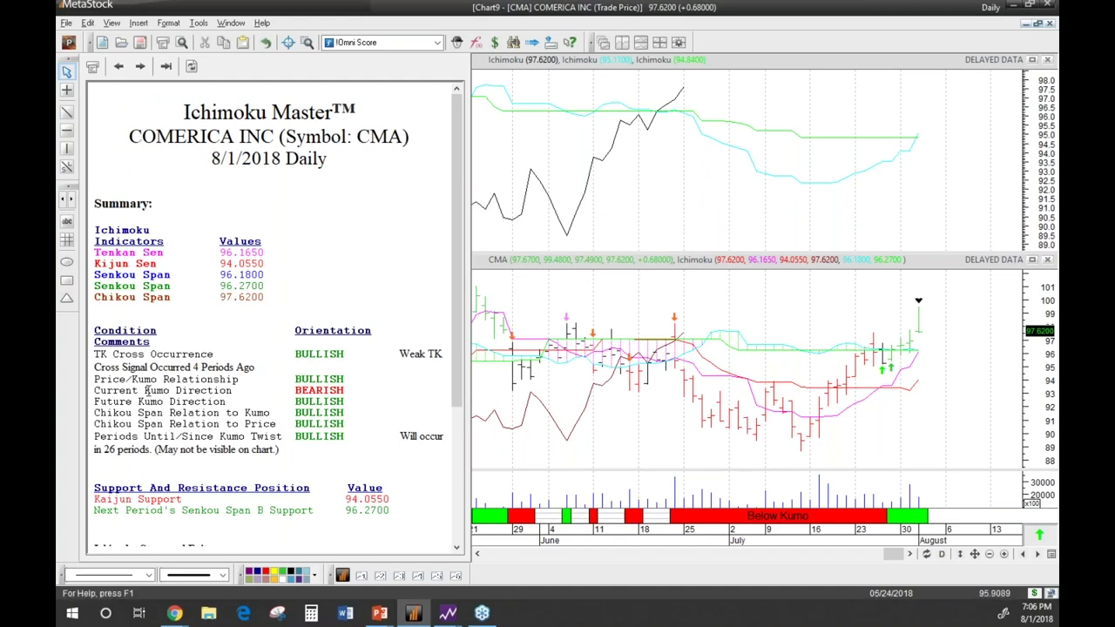
Compare the current and future Kumo direction in CMA's commentary, and examine the latest bars against the Kumo with history back to March.
{"action": "left_click_drag", "start_coordinate": [328, 390], "coordinate": [111, 390]}
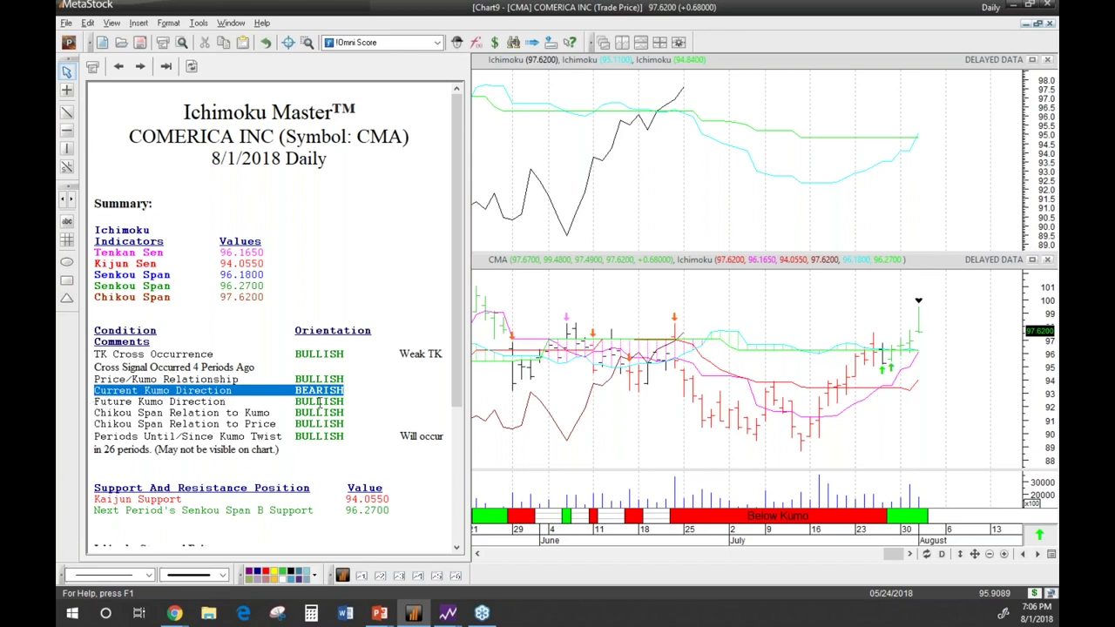
{"action": "left_click_drag", "start_coordinate": [349, 400], "coordinate": [103, 402]}
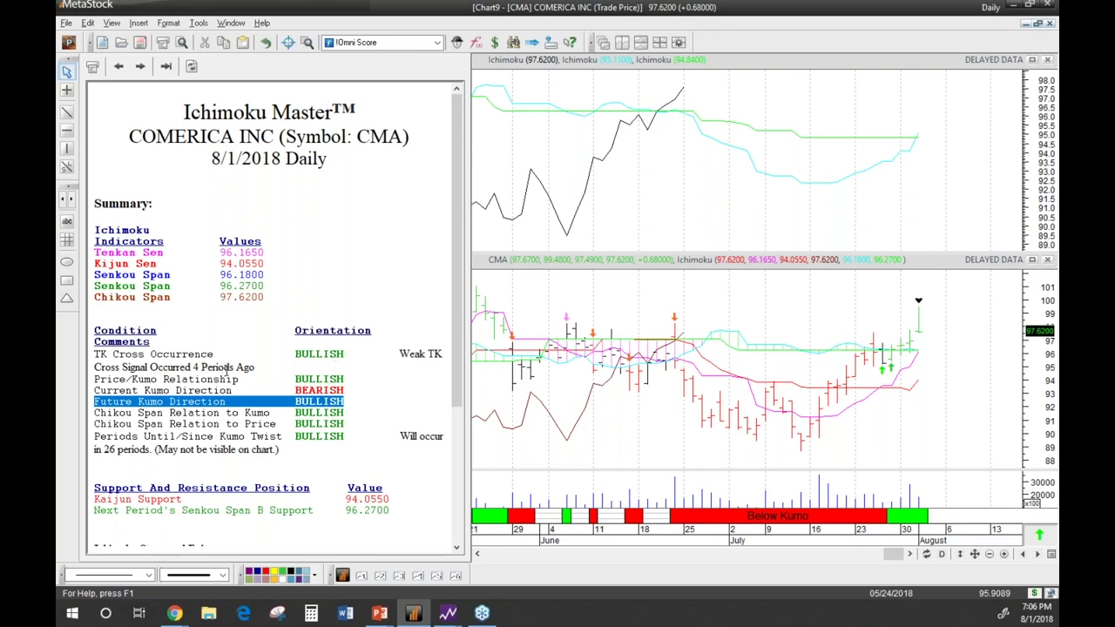
{"action": "left_click_drag", "start_coordinate": [350, 391], "coordinate": [103, 391]}
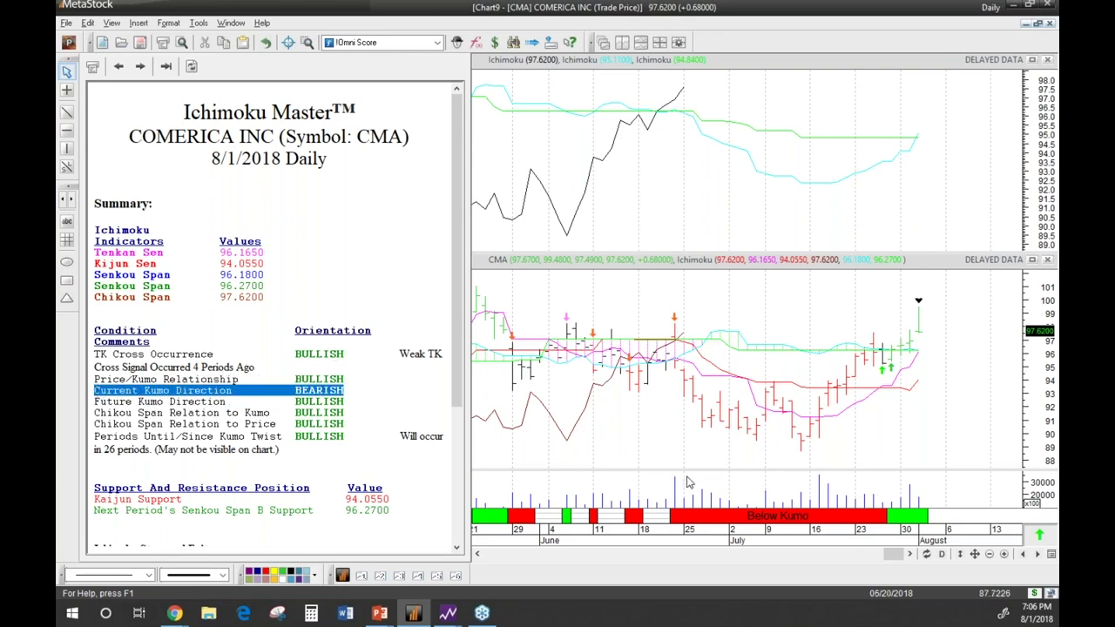
{"action": "left_click", "coordinate": [990, 556]}
{"action": "left_click", "coordinate": [990, 555]}
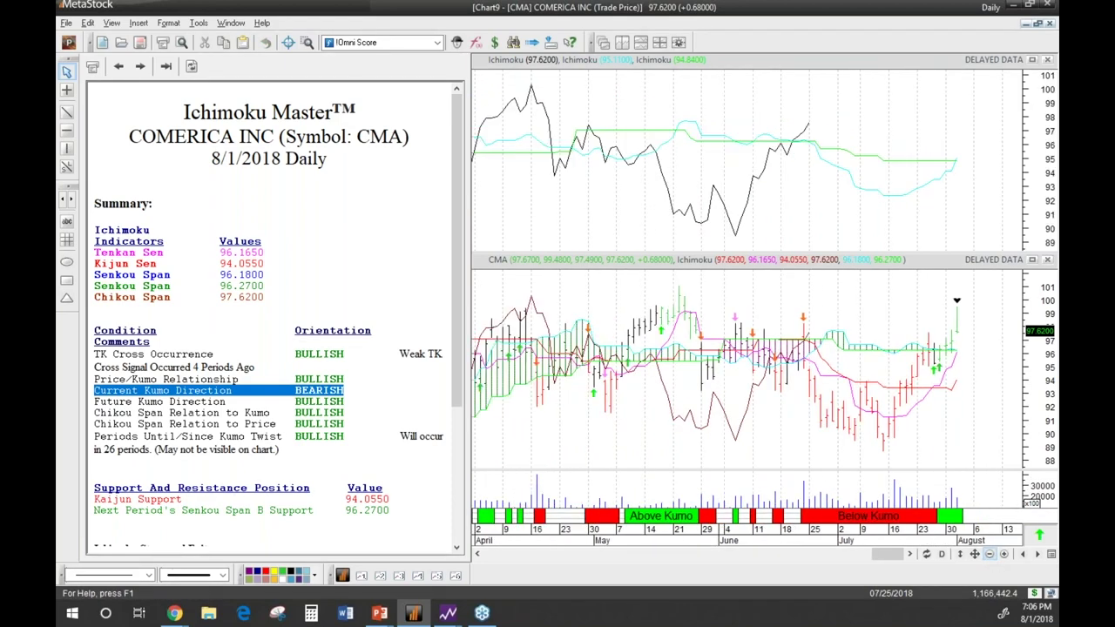
{"action": "left_click", "coordinate": [990, 556]}
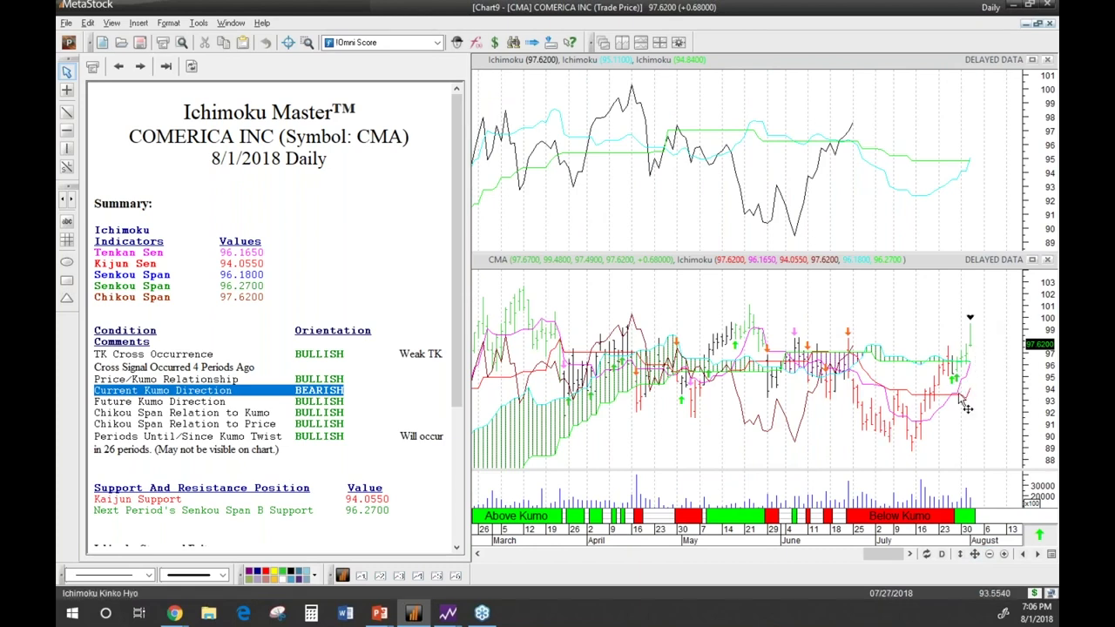
{"action": "mouse_move", "coordinate": [957, 404]}
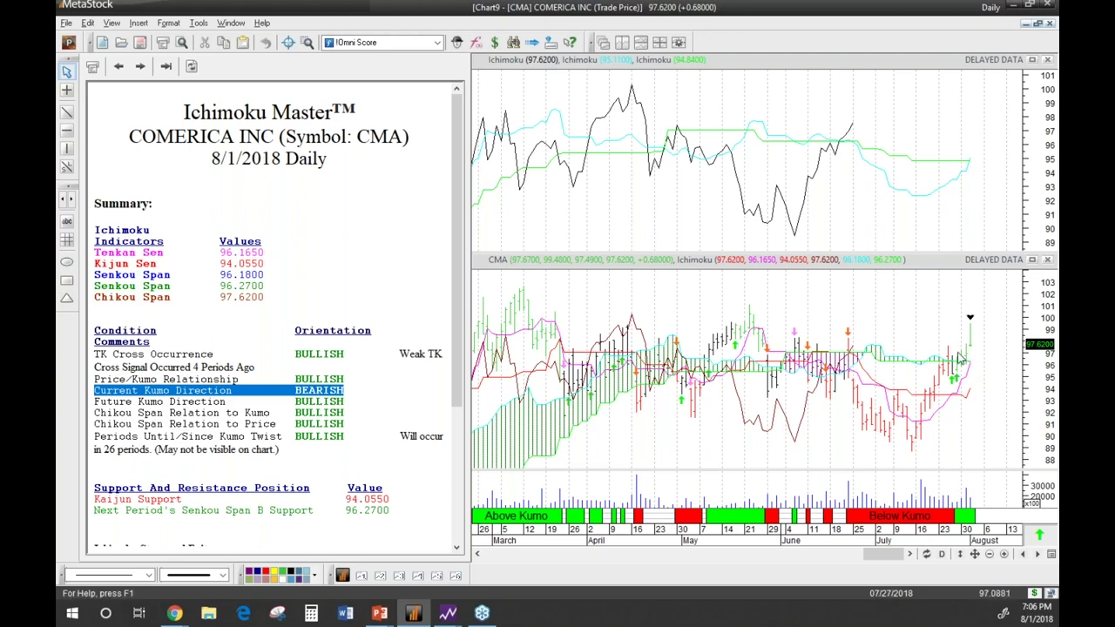
{"action": "mouse_move", "coordinate": [971, 357]}
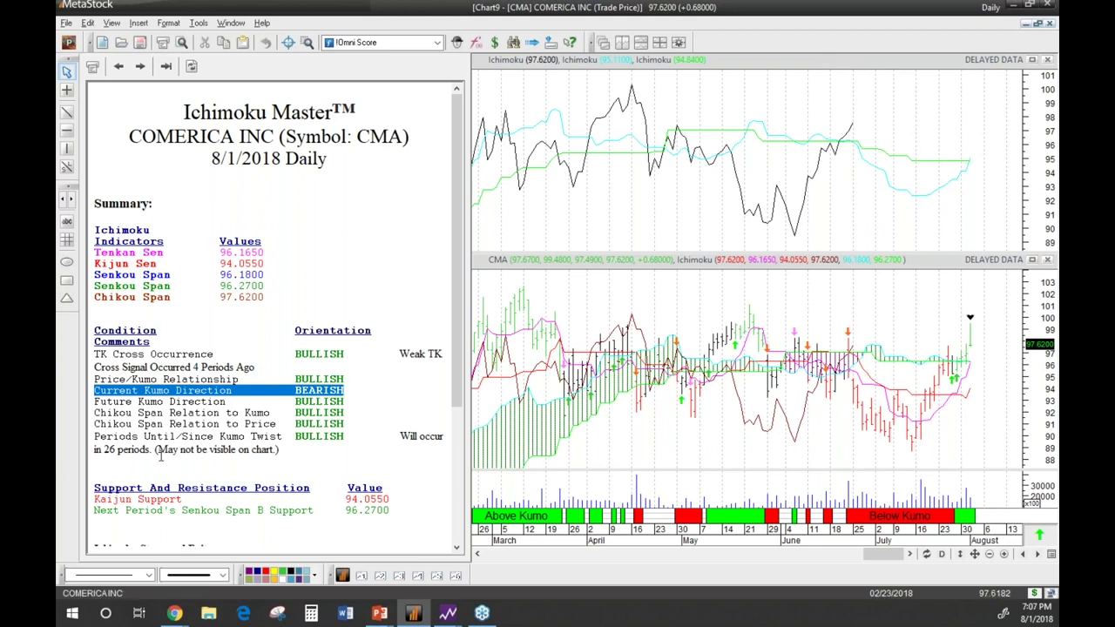
Review the Kumo twist timing in CMA's commentary, and examine the chart's price history back to late 2017.
{"action": "left_click", "coordinate": [95, 437]}
{"action": "left_click_drag", "start_coordinate": [96, 436], "coordinate": [350, 437]}
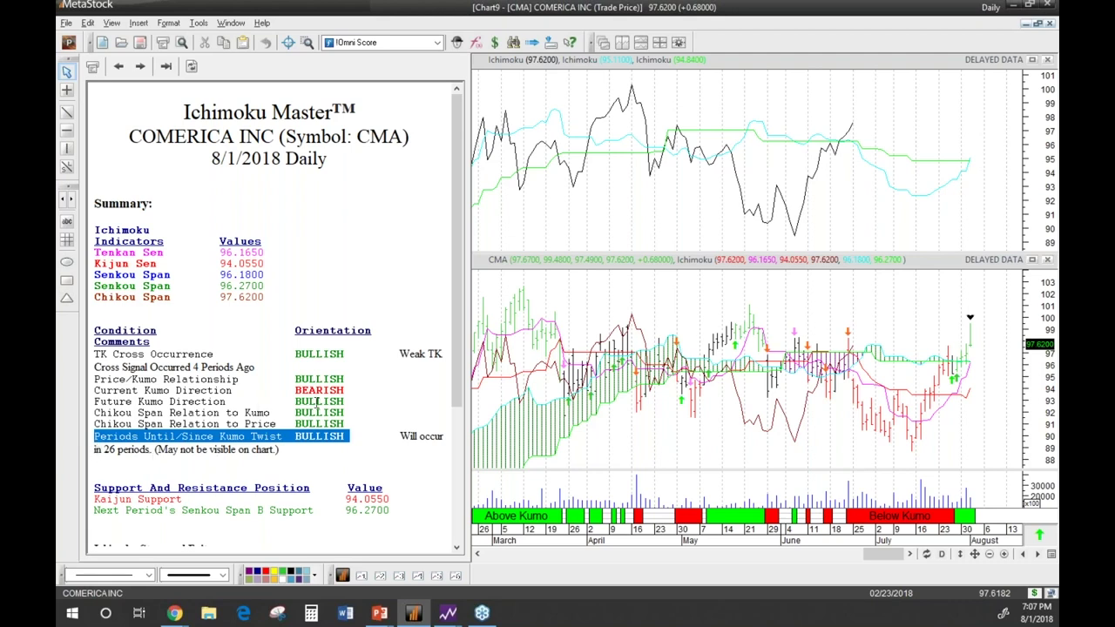
{"action": "left_click", "coordinate": [97, 450]}
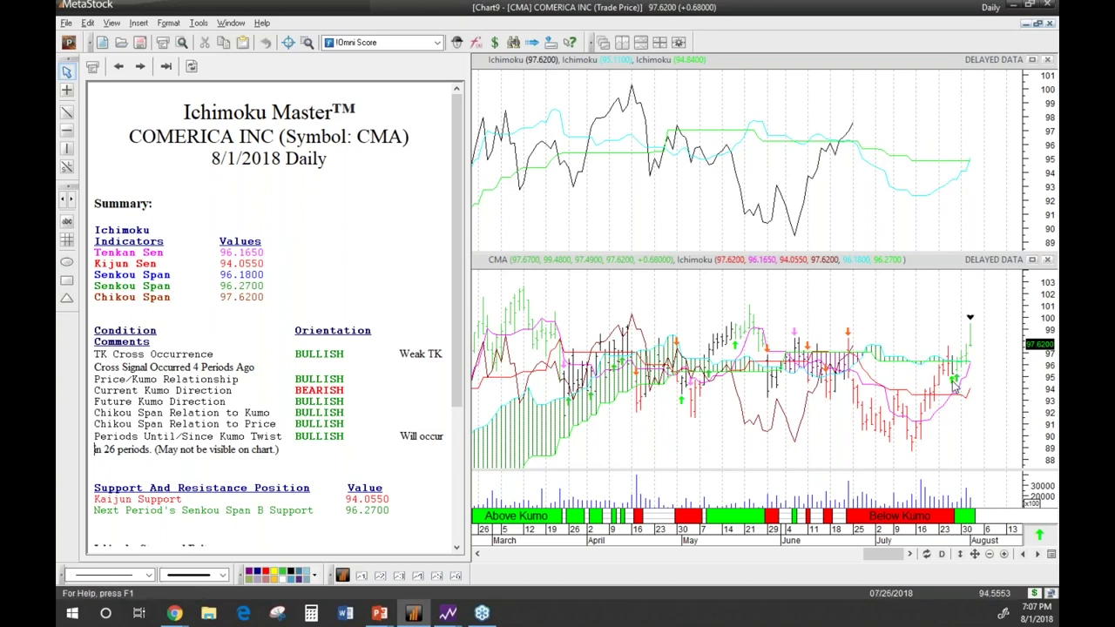
{"action": "left_click", "coordinate": [990, 556]}
{"action": "left_click", "coordinate": [990, 557]}
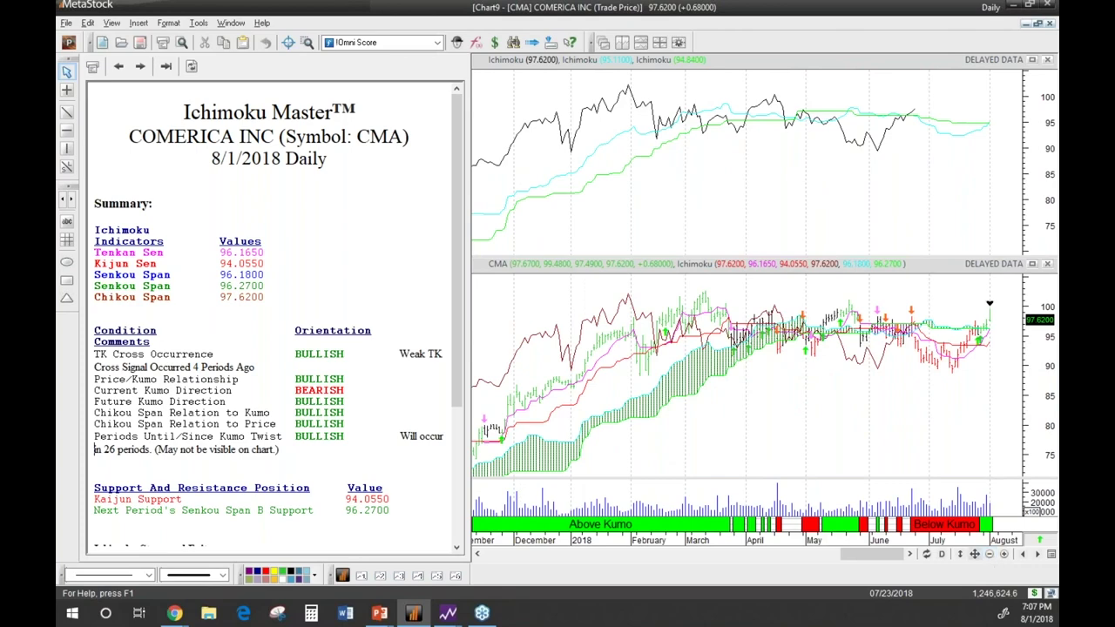
{"action": "mouse_move", "coordinate": [871, 555]}
{"action": "left_mouse_down"}
{"action": "mouse_move", "coordinate": [818, 555]}
{"action": "mouse_move", "coordinate": [890, 555]}
{"action": "left_mouse_up"}
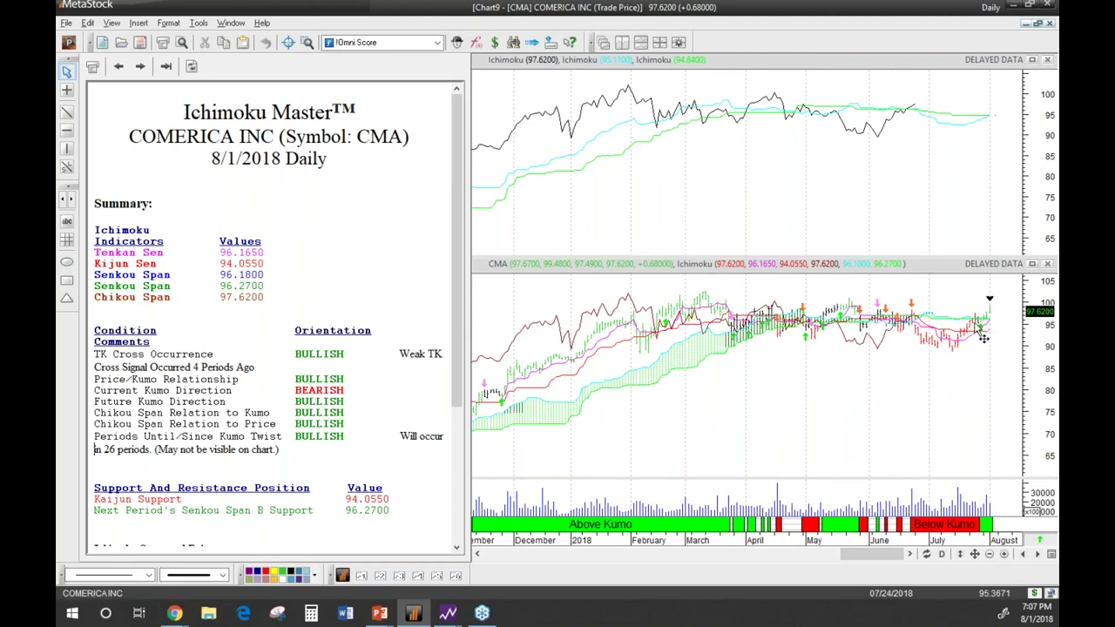
{"action": "mouse_move", "coordinate": [983, 333]}
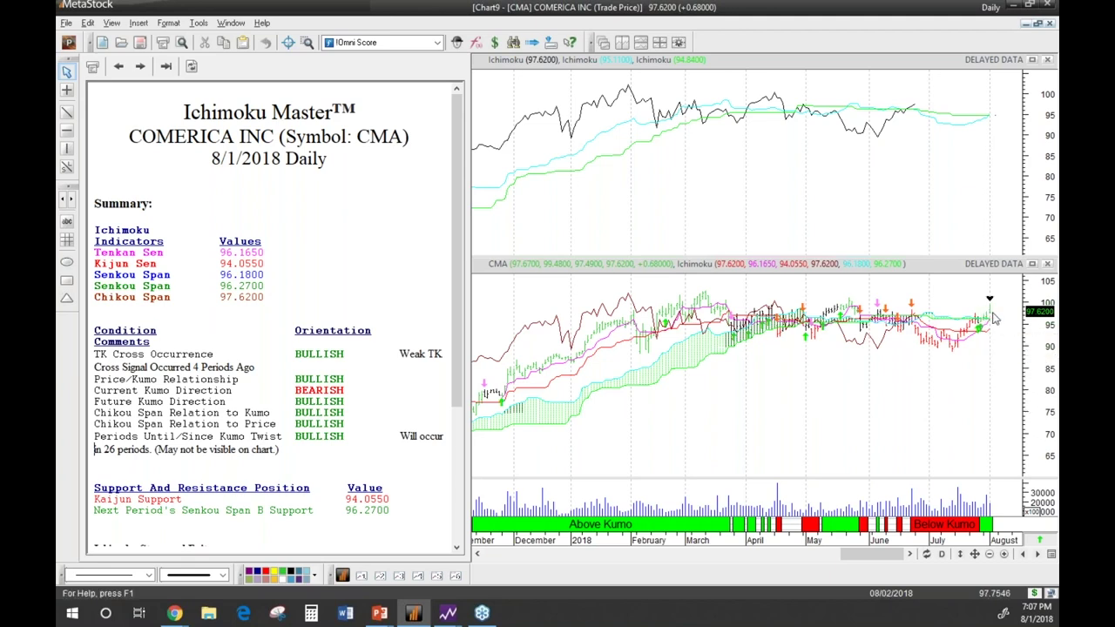
Switch to the Loews (L) chart and attach the Ichimoku Master (Minimal) expert to it.
{"action": "left_click", "coordinate": [232, 23]}
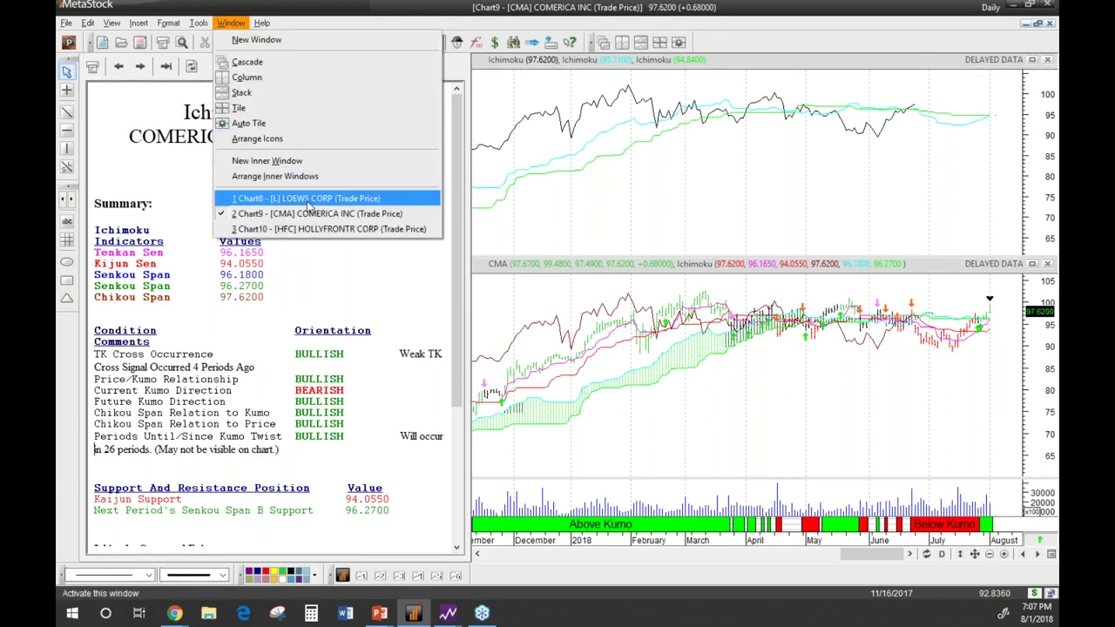
{"action": "left_click", "coordinate": [310, 198]}
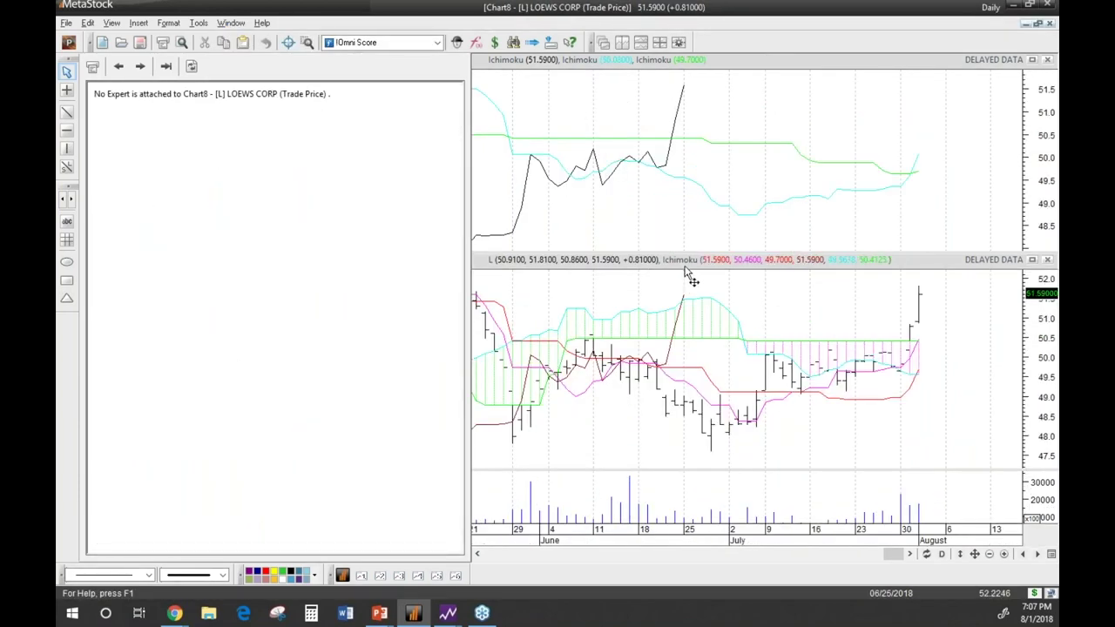
{"action": "right_click", "coordinate": [1035, 542]}
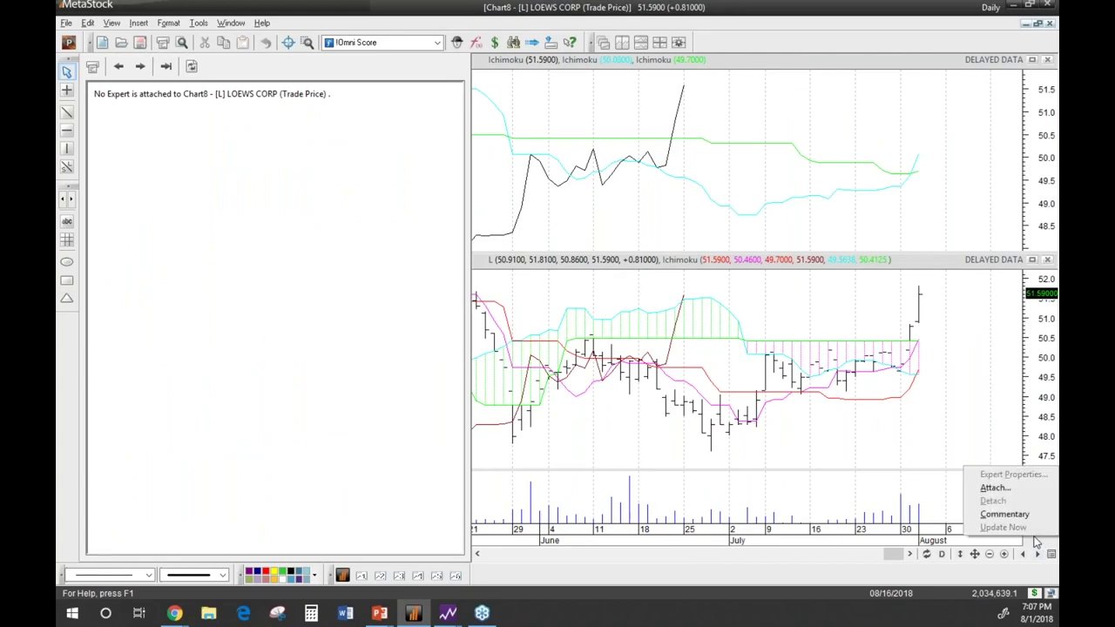
{"action": "left_click", "coordinate": [995, 505]}
{"action": "left_click_drag", "start_coordinate": [640, 240], "coordinate": [642, 279]}
{"action": "scroll", "coordinate": [641, 278], "scroll_direction": "down", "scroll_amount": 1}
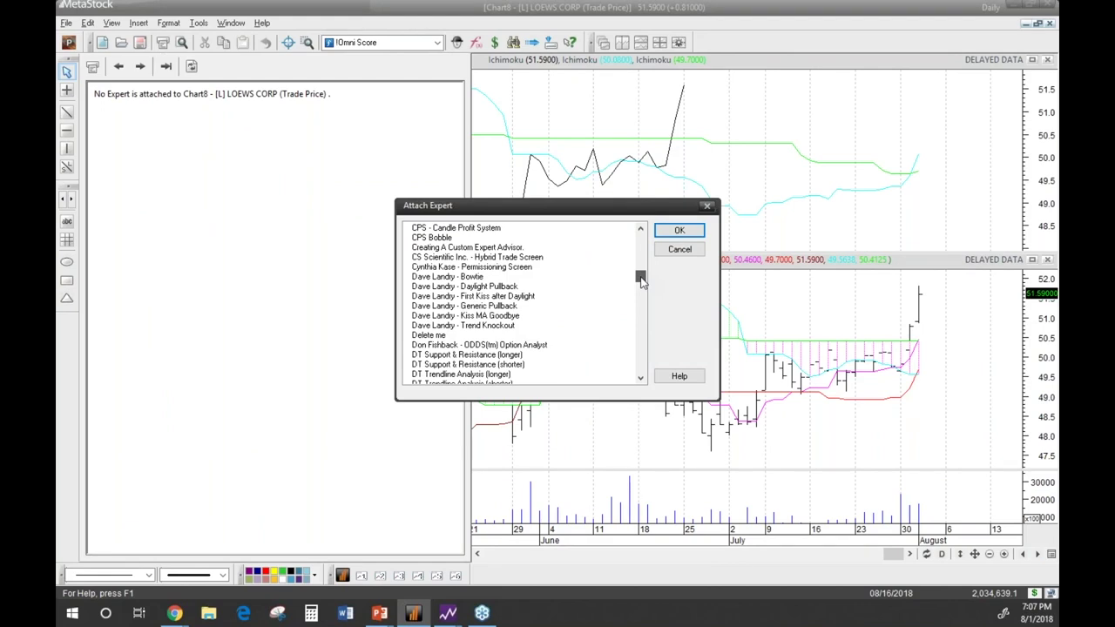
{"action": "scroll", "coordinate": [641, 279], "scroll_direction": "down", "scroll_amount": 1}
{"action": "left_click_drag", "start_coordinate": [641, 279], "coordinate": [641, 300]}
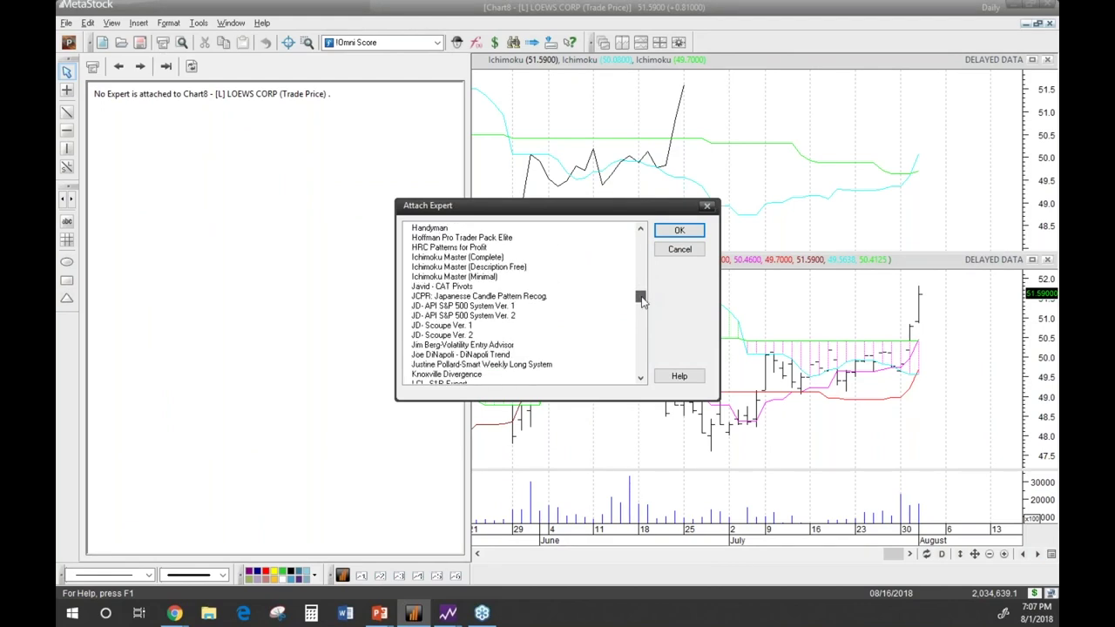
{"action": "left_click", "coordinate": [480, 277]}
{"action": "left_click", "coordinate": [678, 232]}
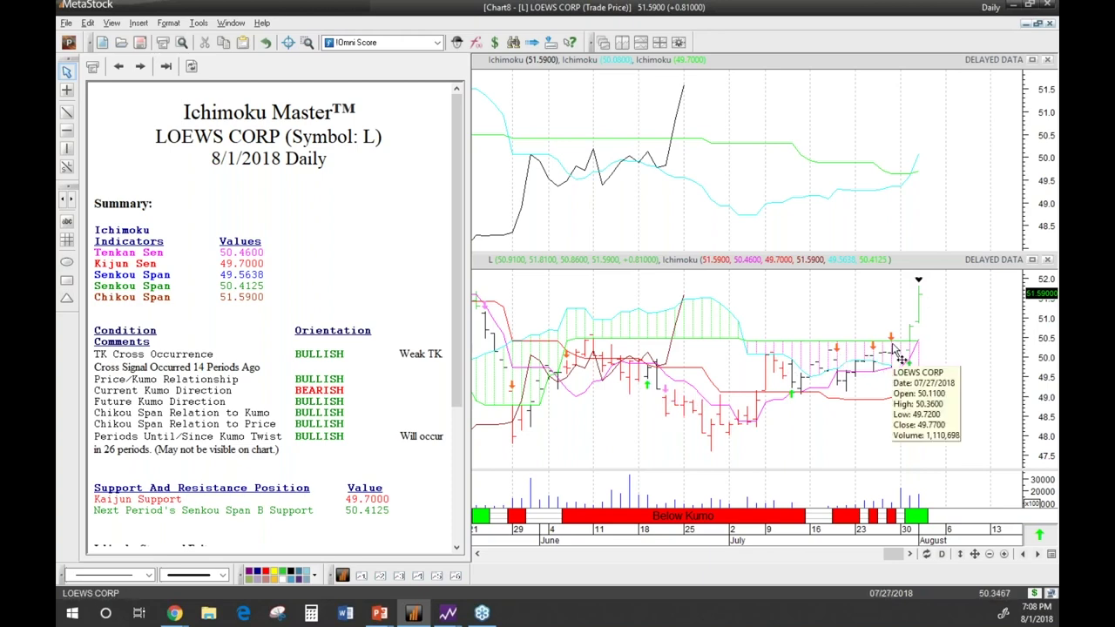
Examine the Loews chart's latest breakout against the Kumo and its price history back to September.
{"action": "left_click", "coordinate": [989, 555]}
{"action": "left_click", "coordinate": [989, 555]}
{"action": "left_click", "coordinate": [990, 555]}
{"action": "left_click", "coordinate": [989, 555]}
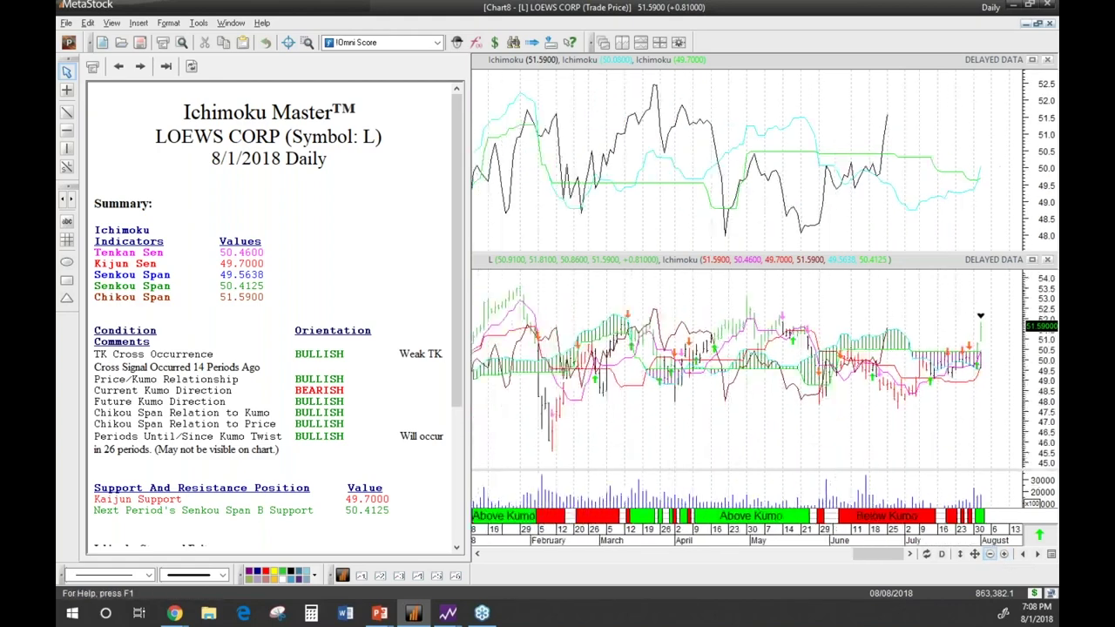
{"action": "left_click", "coordinate": [989, 555]}
{"action": "left_click", "coordinate": [989, 555]}
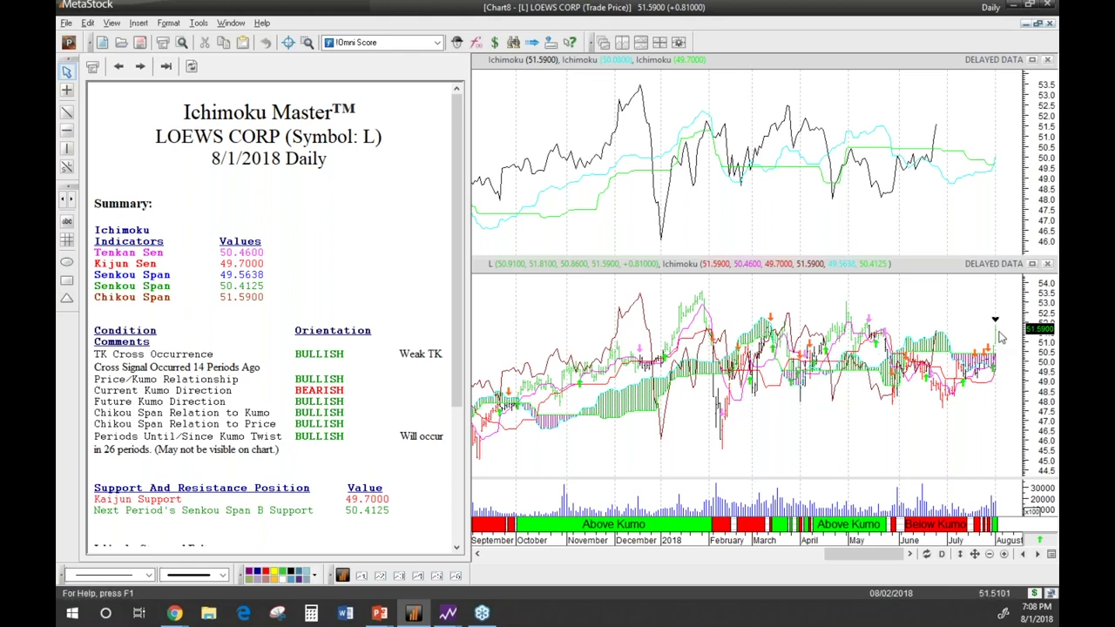
{"action": "mouse_move", "coordinate": [996, 333]}
Arrange the three open charts in columns, and maximize the HFC chart to inspect its late-July bars.
{"action": "left_click", "coordinate": [621, 42]}
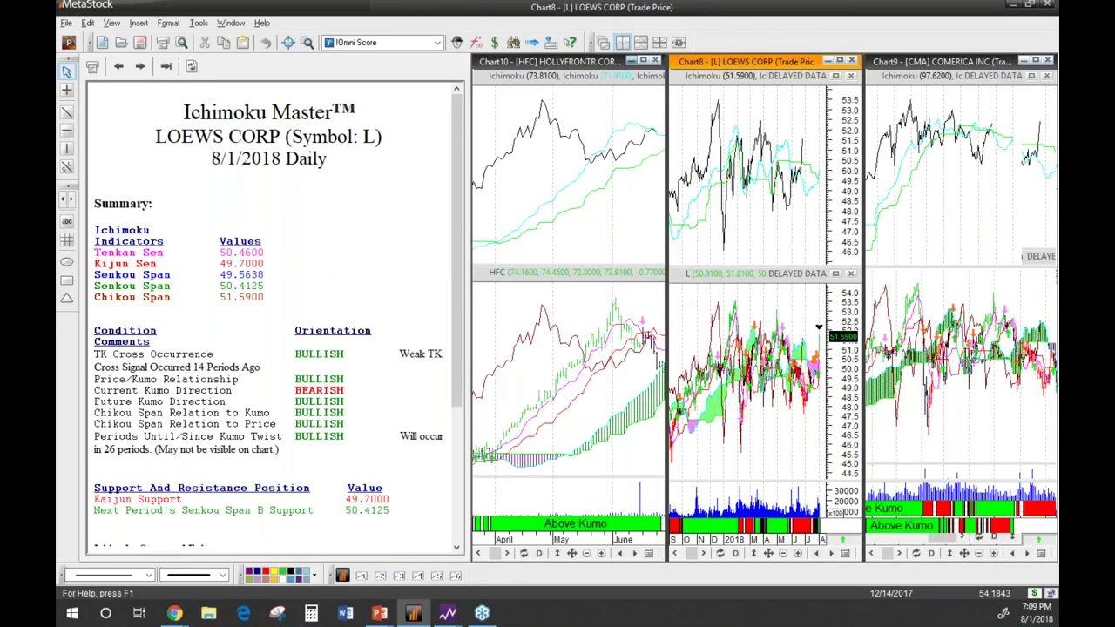
{"action": "left_click", "coordinate": [644, 61]}
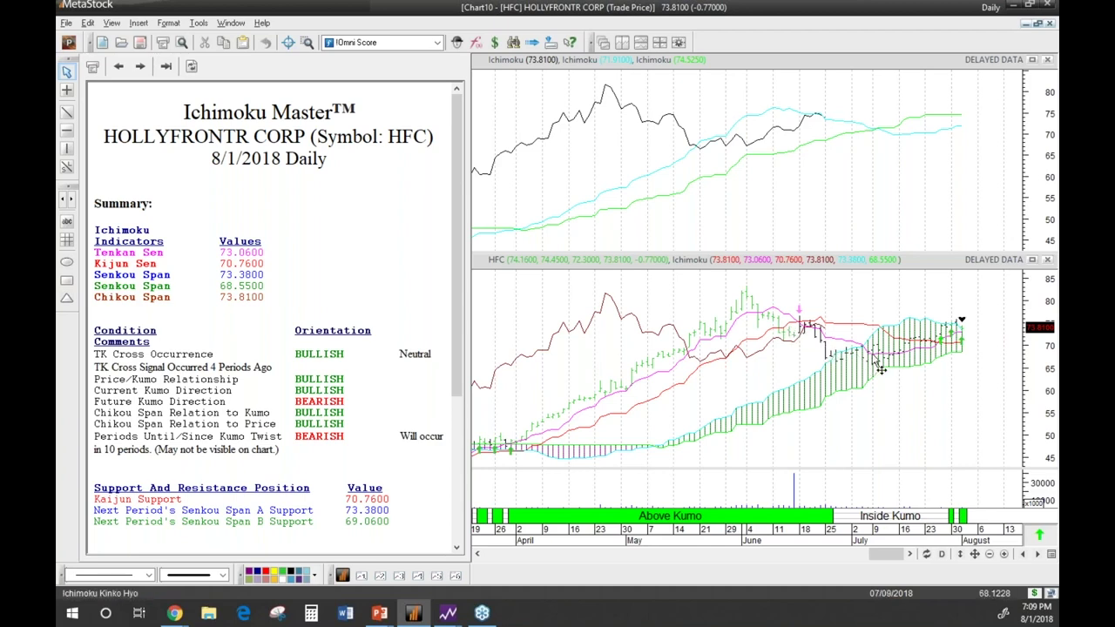
{"action": "mouse_move", "coordinate": [945, 354]}
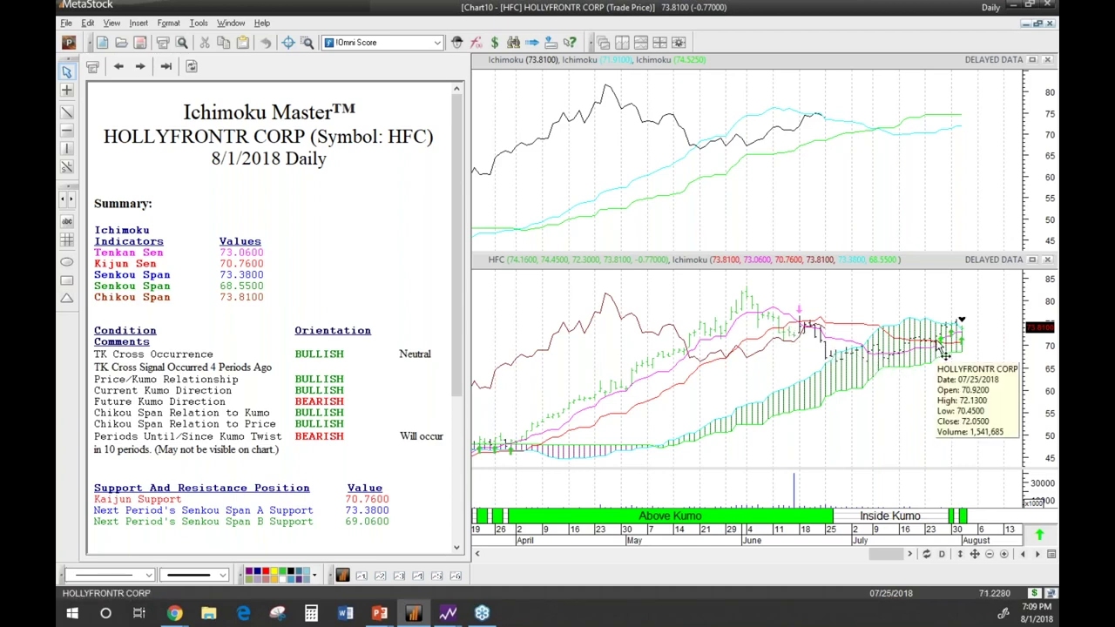